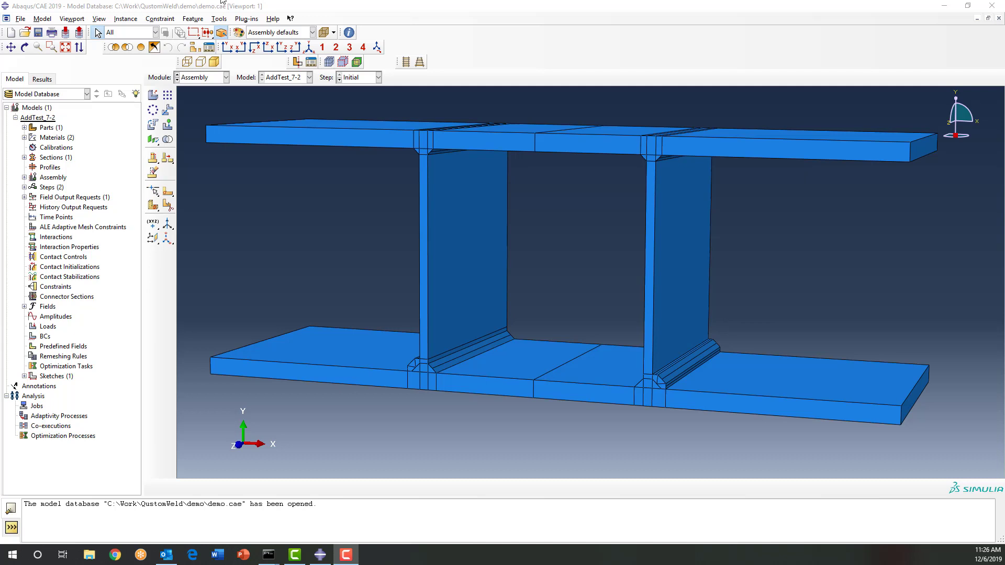
Step: Show the Qustom Weld plug-in's model tree and expand the AddTest_7-2 model
{"action": "left_click", "coordinate": [246, 19]}
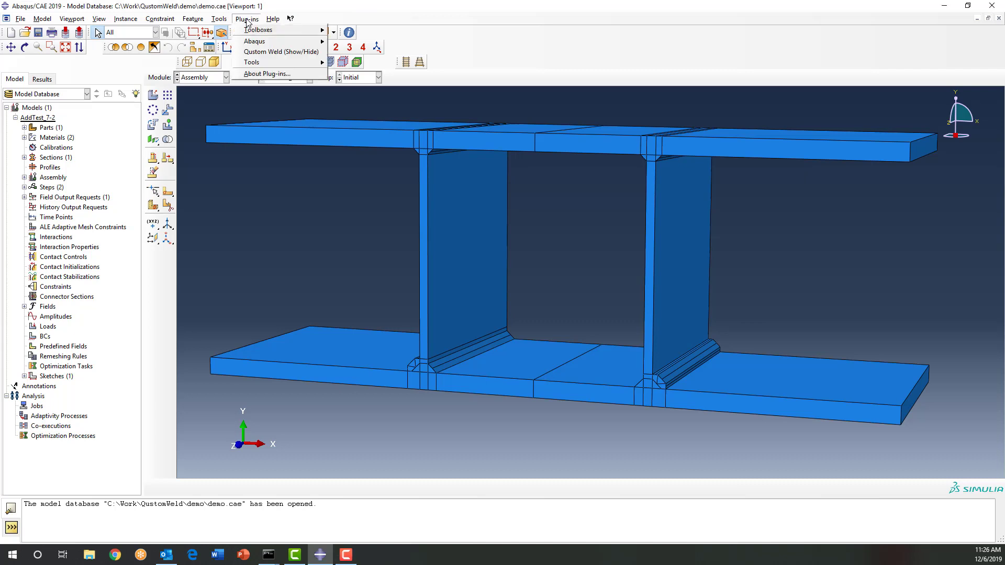
{"action": "left_click", "coordinate": [265, 52]}
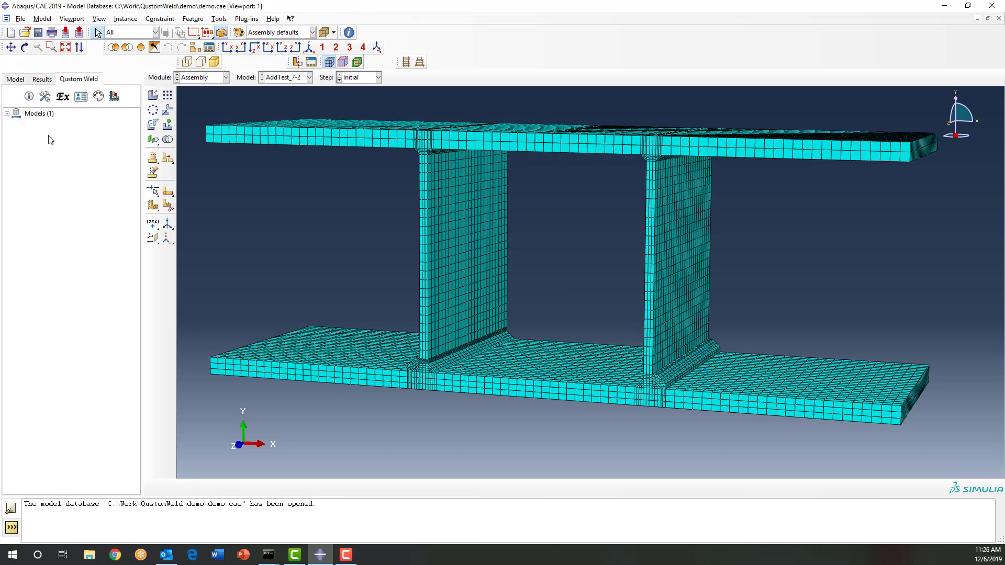
{"action": "left_click", "coordinate": [6, 114]}
{"action": "left_click", "coordinate": [17, 124]}
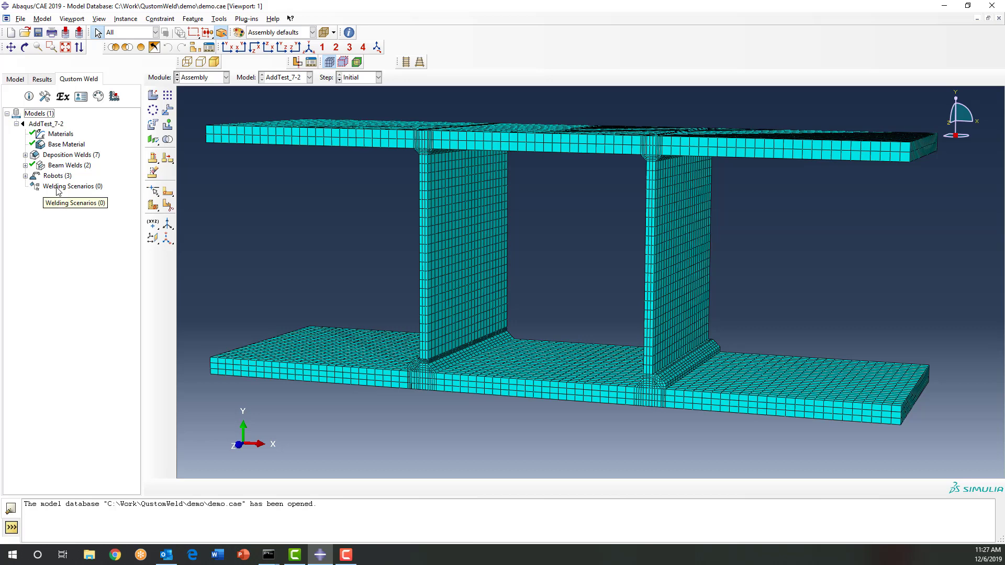
Step: Review the melt and cutoff temperatures in the material extensions and close without saving
{"action": "double_click", "coordinate": [61, 135]}
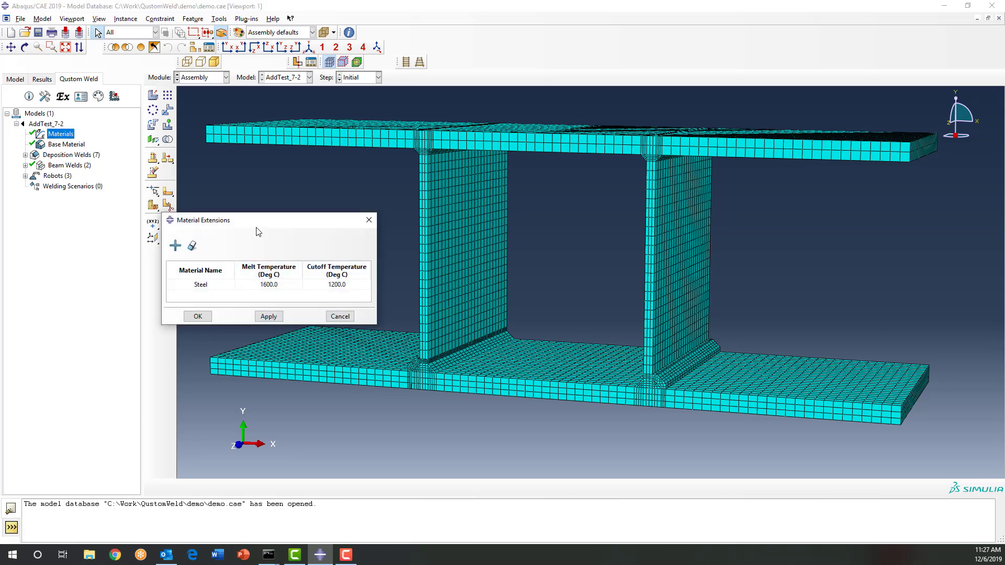
{"action": "left_click_drag", "start_coordinate": [259, 225], "coordinate": [170, 238]}
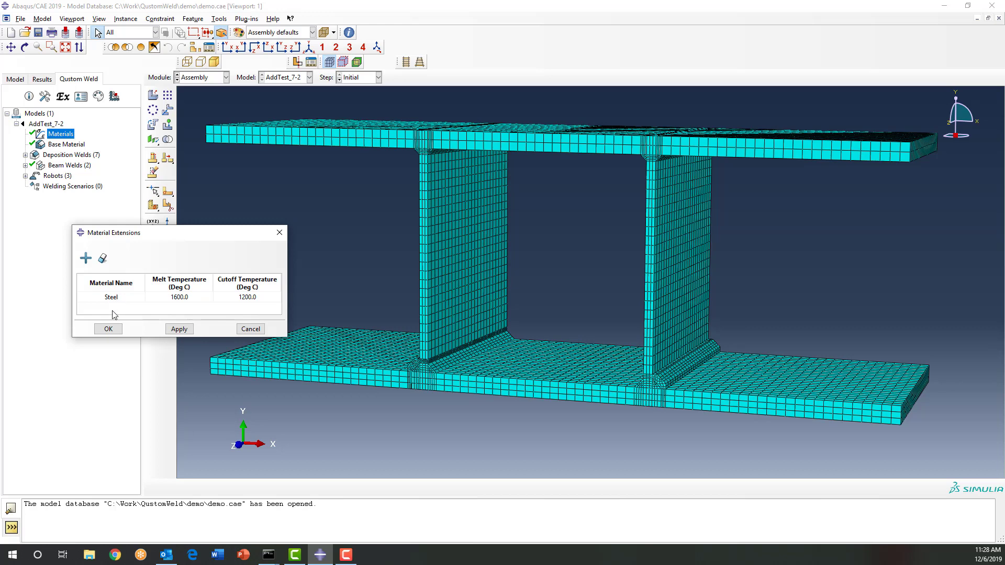
{"action": "left_click", "coordinate": [250, 329]}
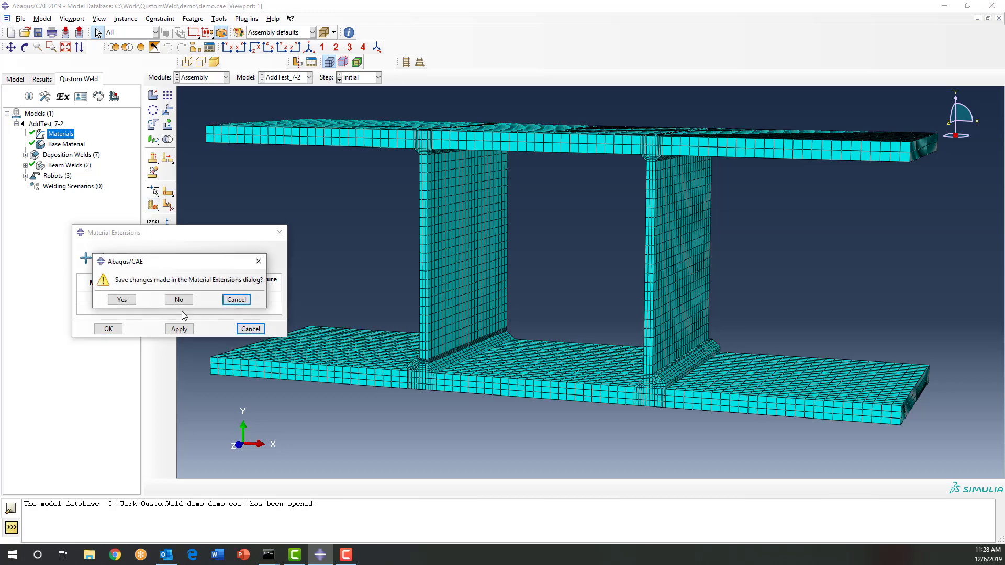
{"action": "left_click", "coordinate": [177, 297]}
Step: Review the 3D base definition's region, base material and element type settings, and cancel out of it
{"action": "left_click", "coordinate": [56, 145]}
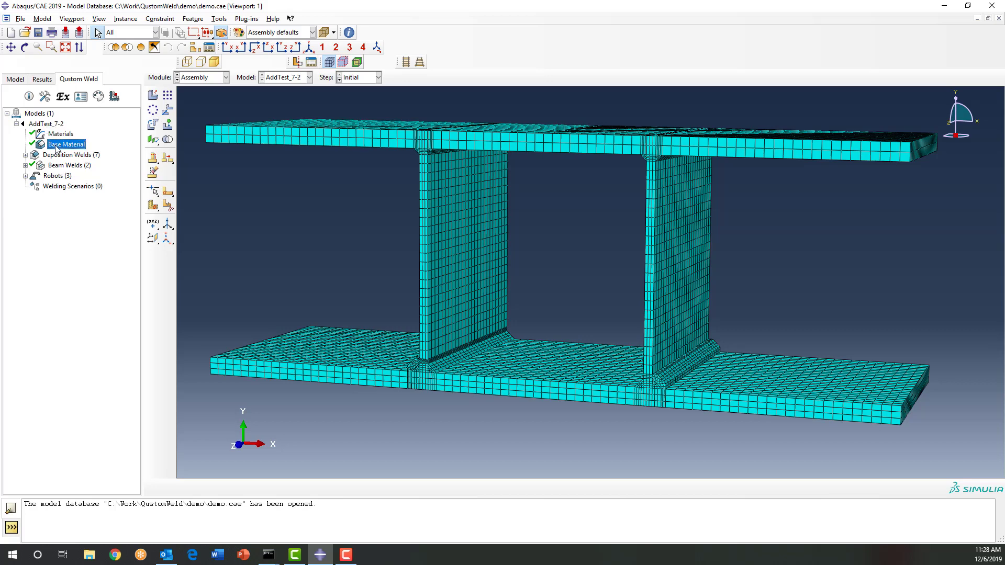
{"action": "double_click", "coordinate": [56, 145]}
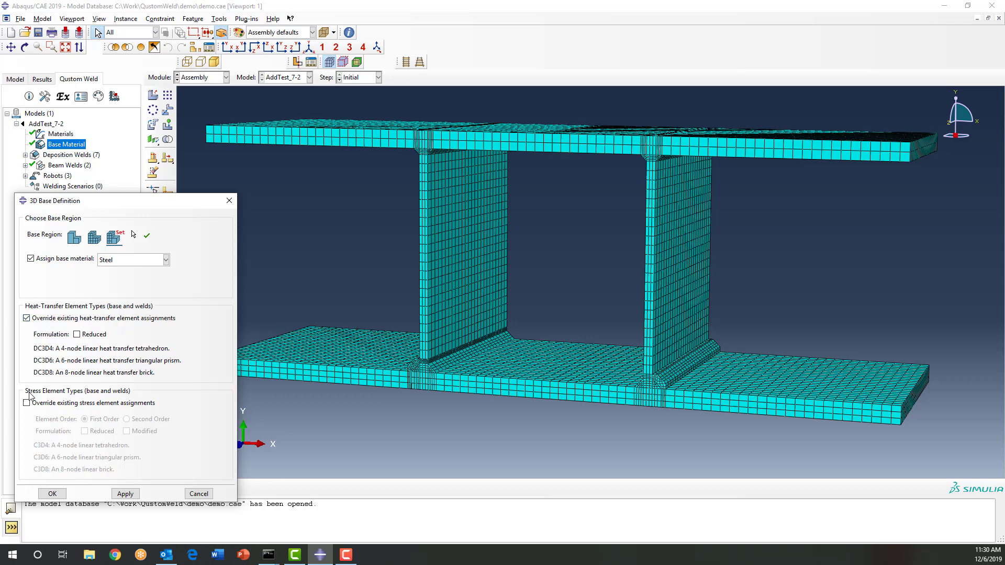
{"action": "left_click", "coordinate": [199, 494]}
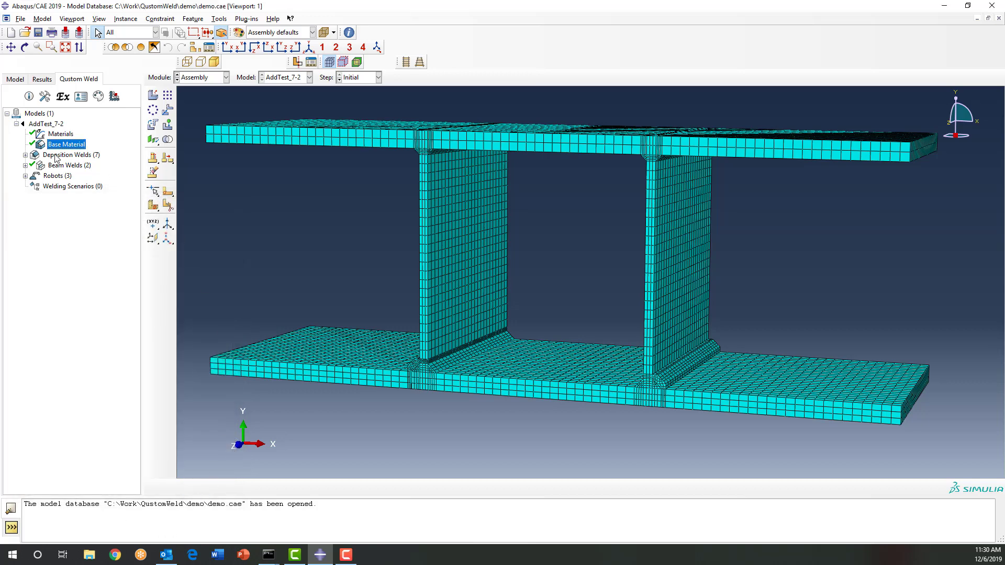
Step: List the deposition welds and colour-code the model by weld sets, focusing on the weld at the right web's lower outer corner
{"action": "left_click", "coordinate": [25, 155]}
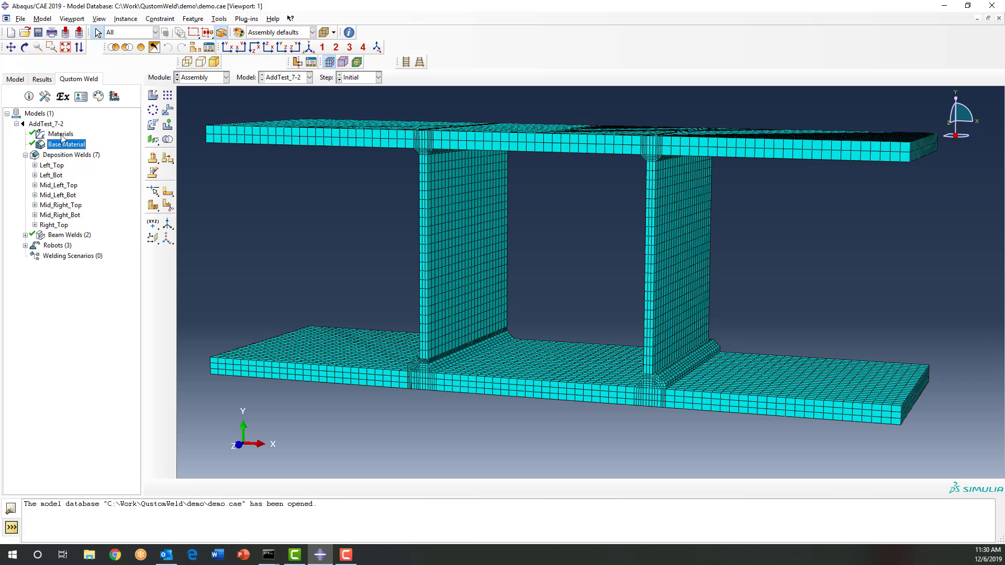
{"action": "left_click", "coordinate": [98, 97]}
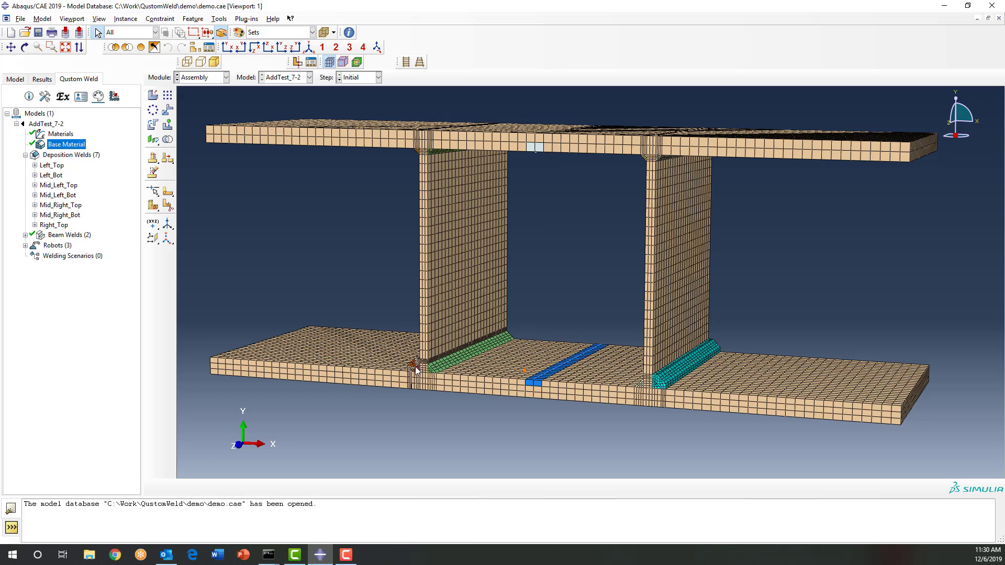
{"action": "scroll", "coordinate": [670, 392], "scroll_direction": "up", "scroll_amount": 5}
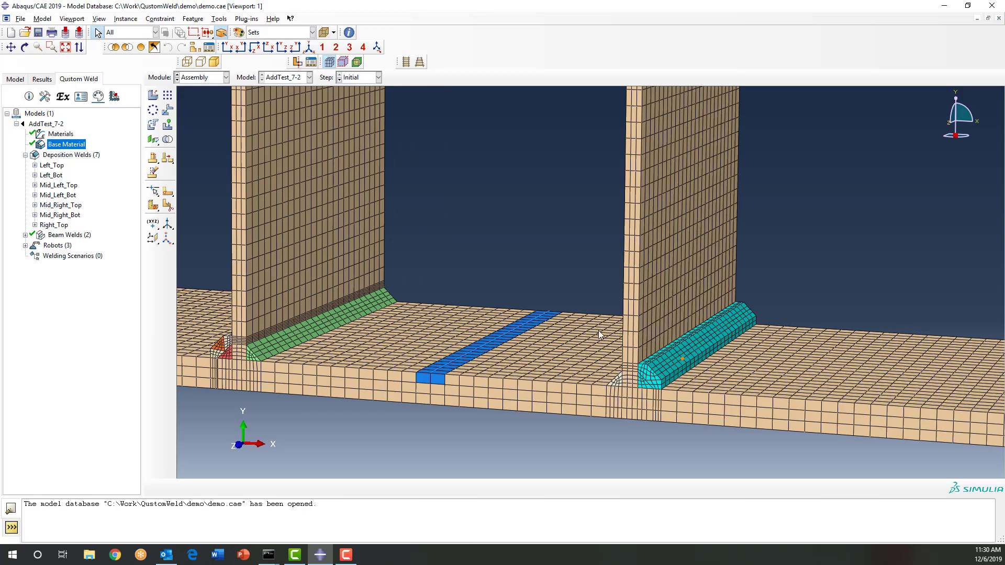
{"action": "scroll", "coordinate": [724, 355], "scroll_direction": "up", "scroll_amount": 2}
{"action": "scroll", "coordinate": [709, 351], "scroll_direction": "up", "scroll_amount": 2}
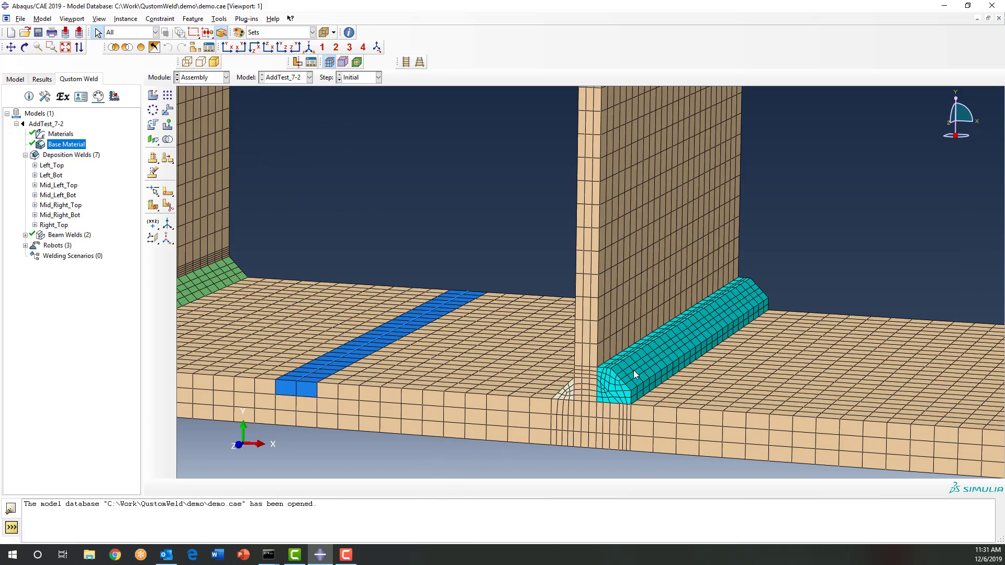
Step: Create a deposition weld named Right_Bot, choose its weld material, and keep the default film and radiation conditions
{"action": "right_click", "coordinate": [72, 155]}
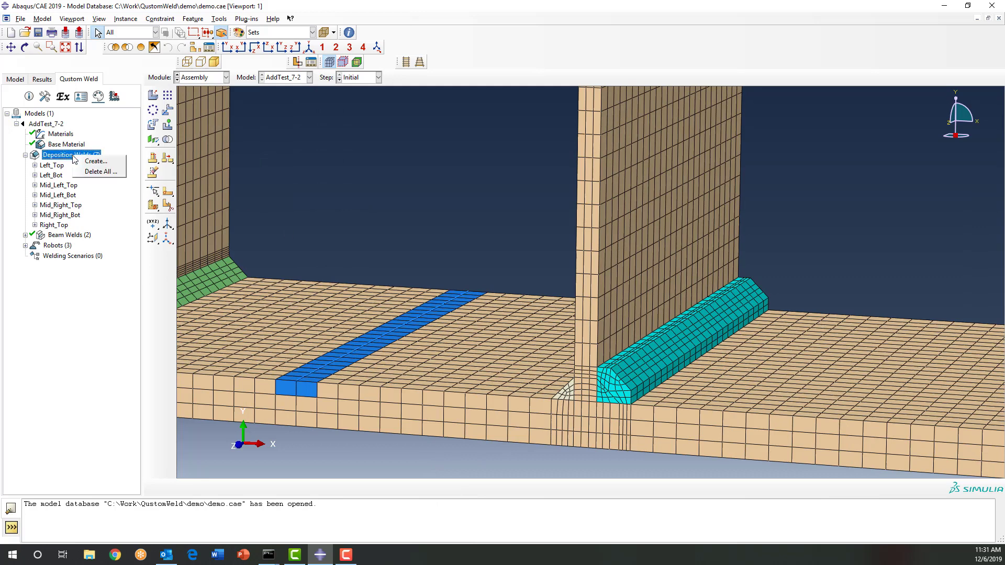
{"action": "left_click", "coordinate": [95, 163]}
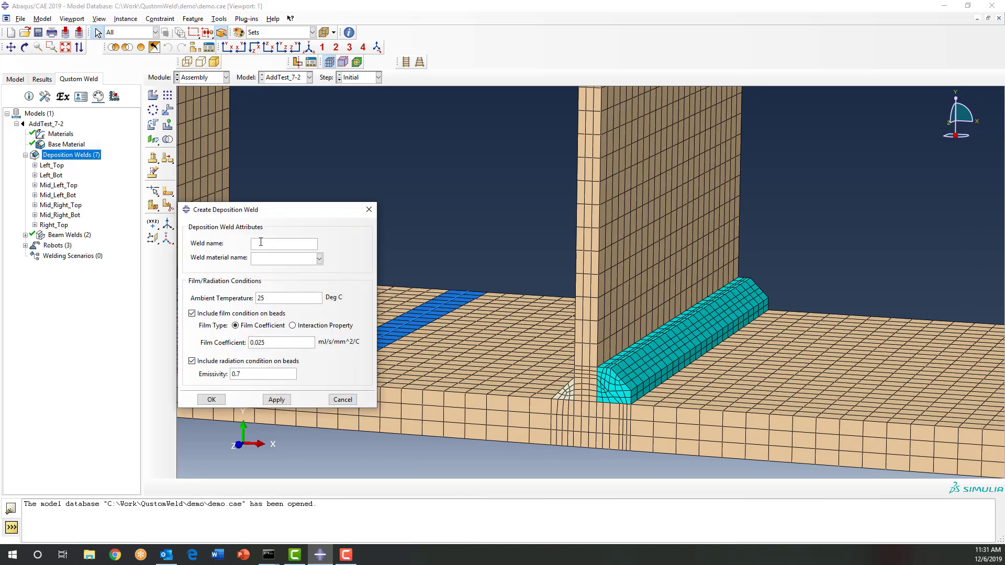
{"action": "type", "text": "Right_Bot"}
{"action": "left_click", "coordinate": [271, 258]}
{"action": "left_click", "coordinate": [265, 273]}
{"action": "left_click", "coordinate": [213, 399]}
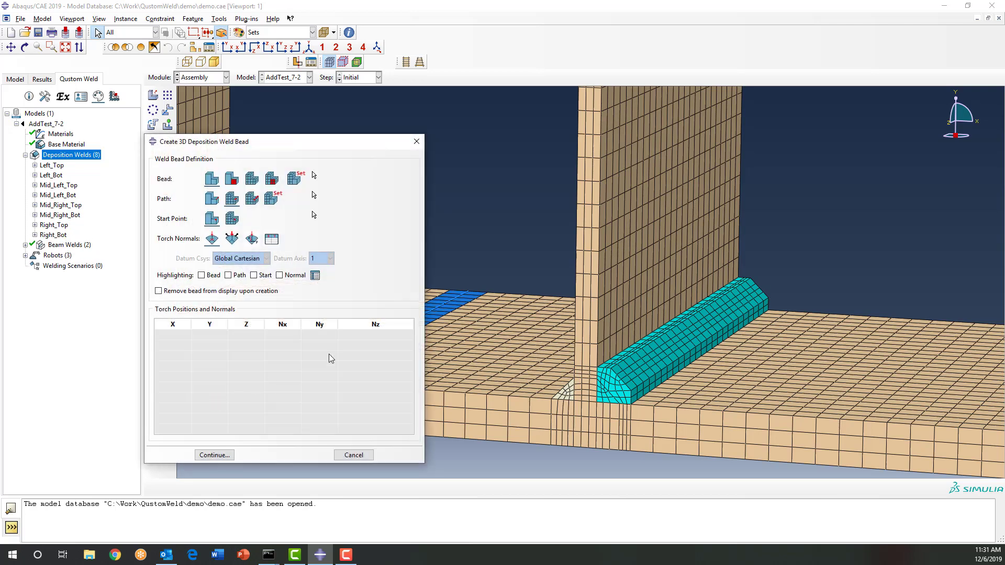
Step: Define the first Right_Bot bead by picking the outermost sloped cell of the fillet along the right web
{"action": "left_click", "coordinate": [35, 235]}
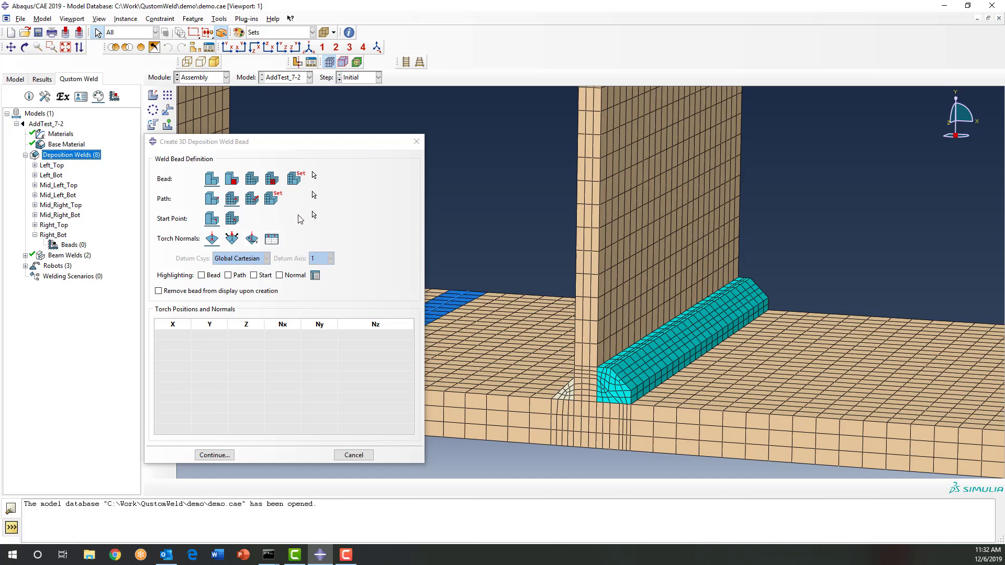
{"action": "left_click", "coordinate": [213, 180]}
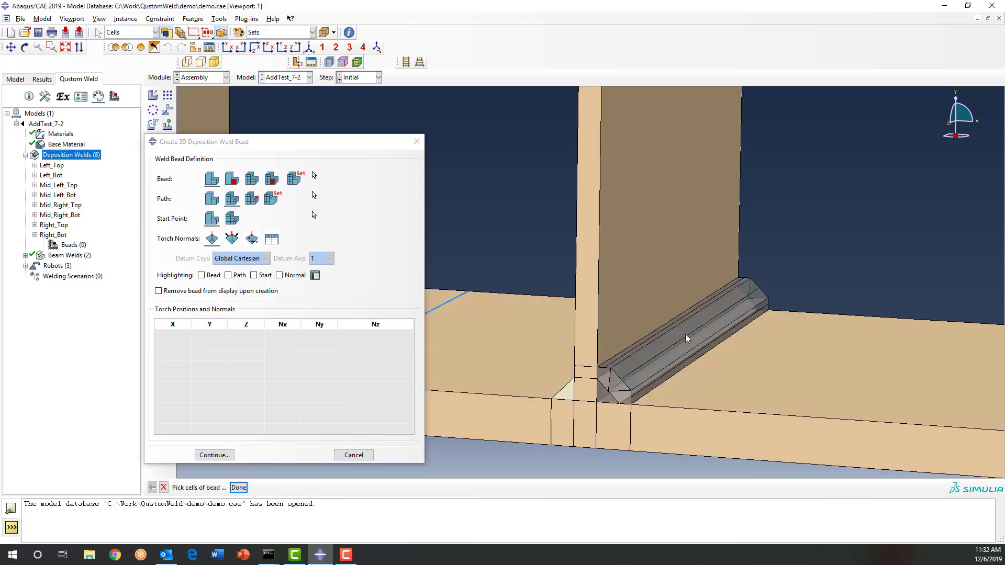
{"action": "left_click", "coordinate": [685, 334]}
{"action": "middle_click", "coordinate": [611, 333]}
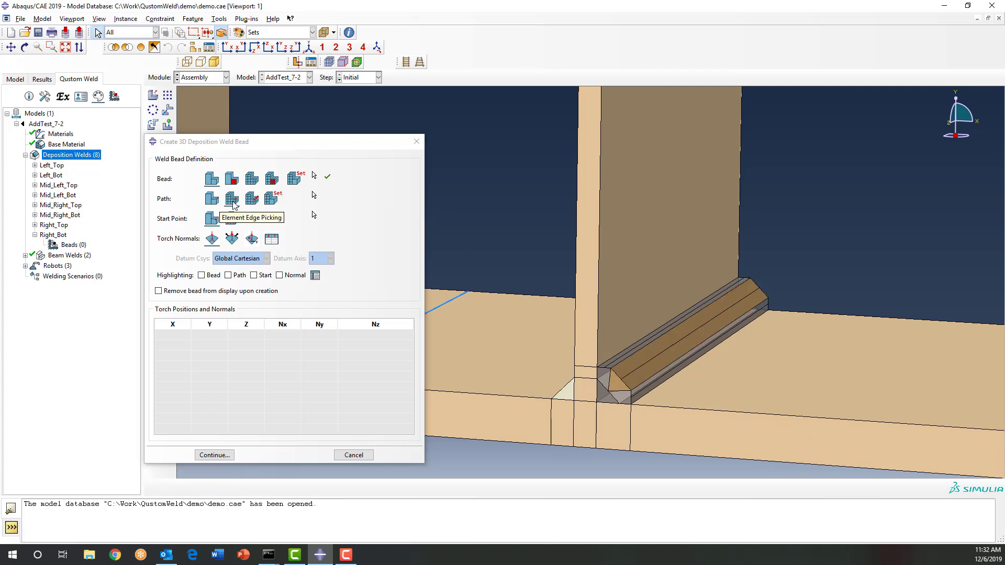
Step: Define the bead's path with element edge picking, using an edge along the middle of its sloped face
{"action": "left_click", "coordinate": [232, 199]}
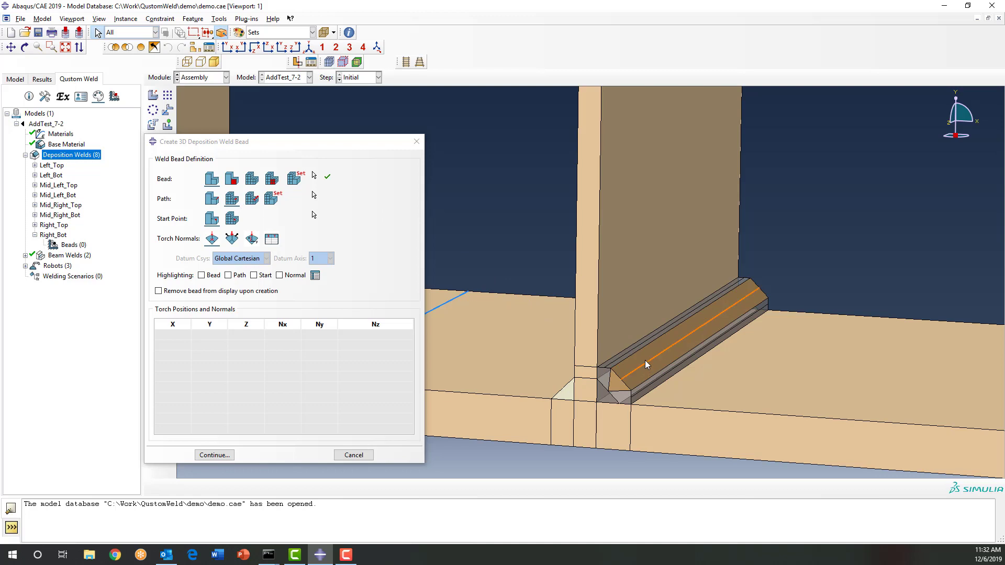
{"action": "left_click", "coordinate": [232, 203]}
{"action": "left_click", "coordinate": [313, 198]}
{"action": "scroll", "coordinate": [611, 384], "scroll_direction": "up", "scroll_amount": 5}
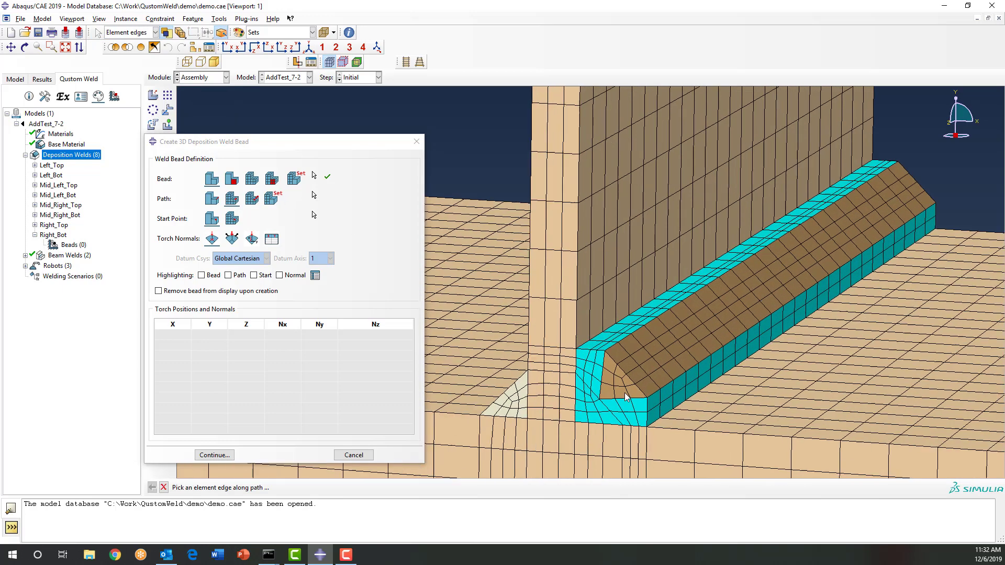
{"action": "left_click", "coordinate": [634, 363]}
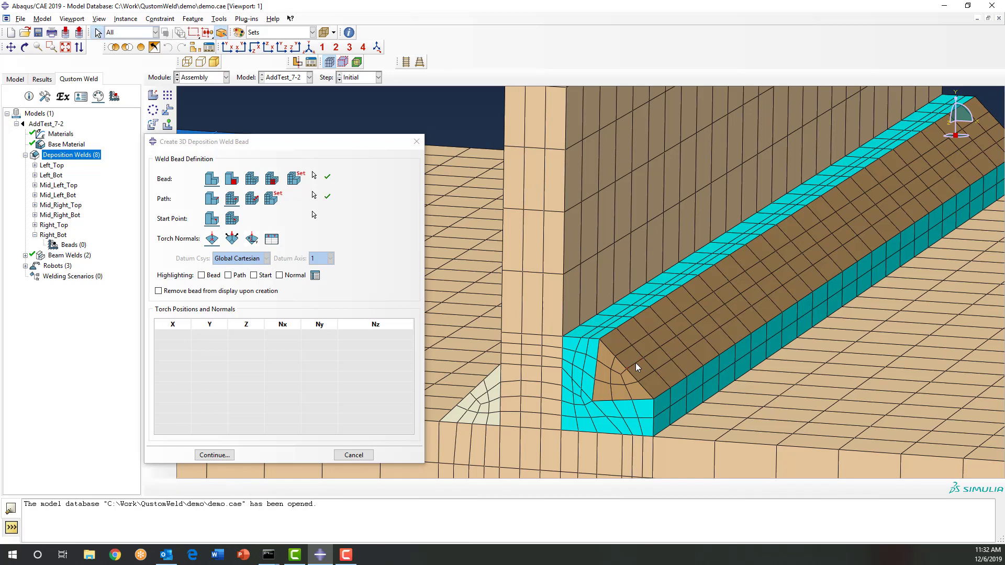
Step: Enable path, start and normal highlighting, and pick the path's front end vertex as the bead's start point
{"action": "left_click", "coordinate": [228, 275]}
{"action": "left_click", "coordinate": [254, 275]}
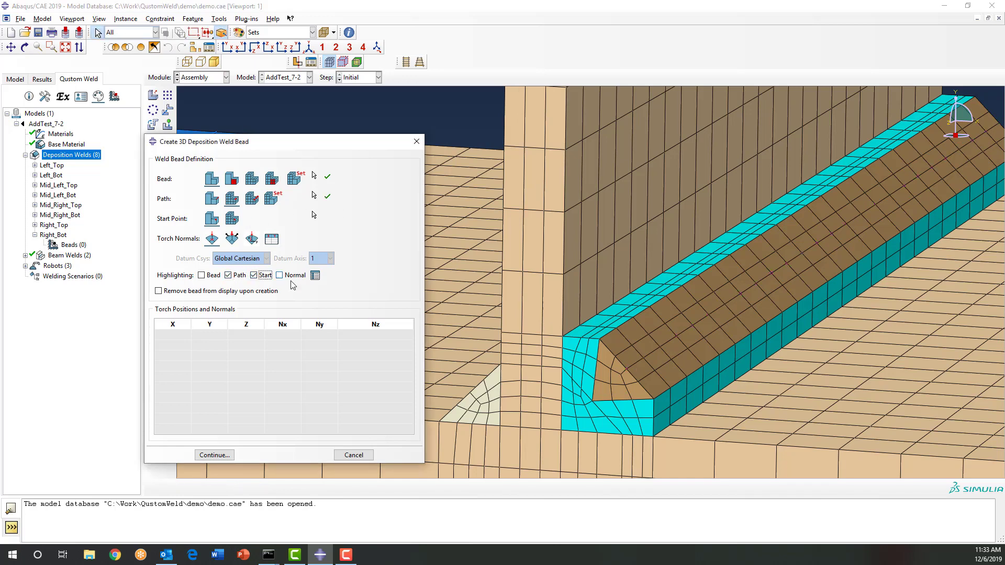
{"action": "left_click", "coordinate": [279, 275]}
{"action": "scroll", "coordinate": [820, 243], "scroll_direction": "down", "scroll_amount": 2}
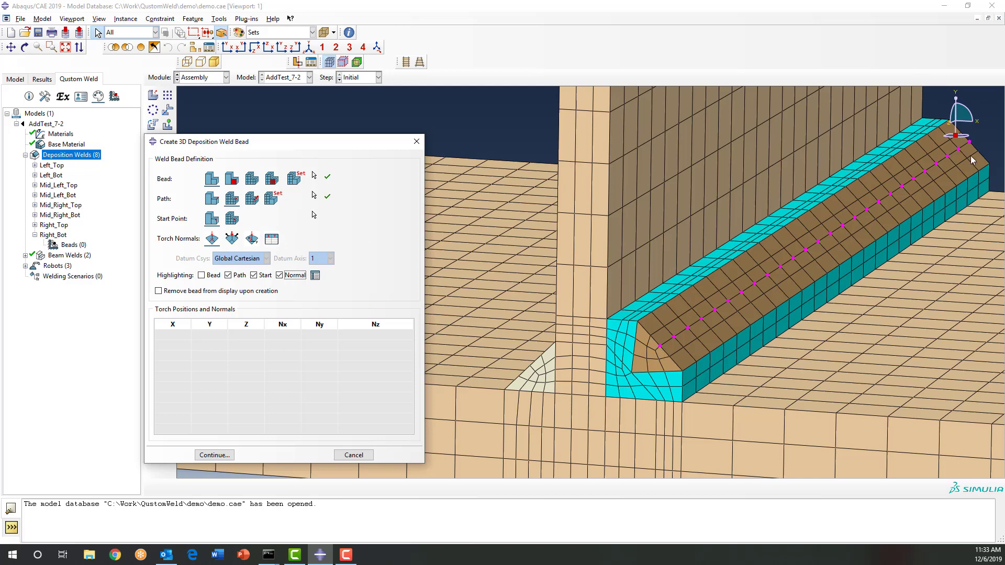
{"action": "left_click", "coordinate": [314, 215]}
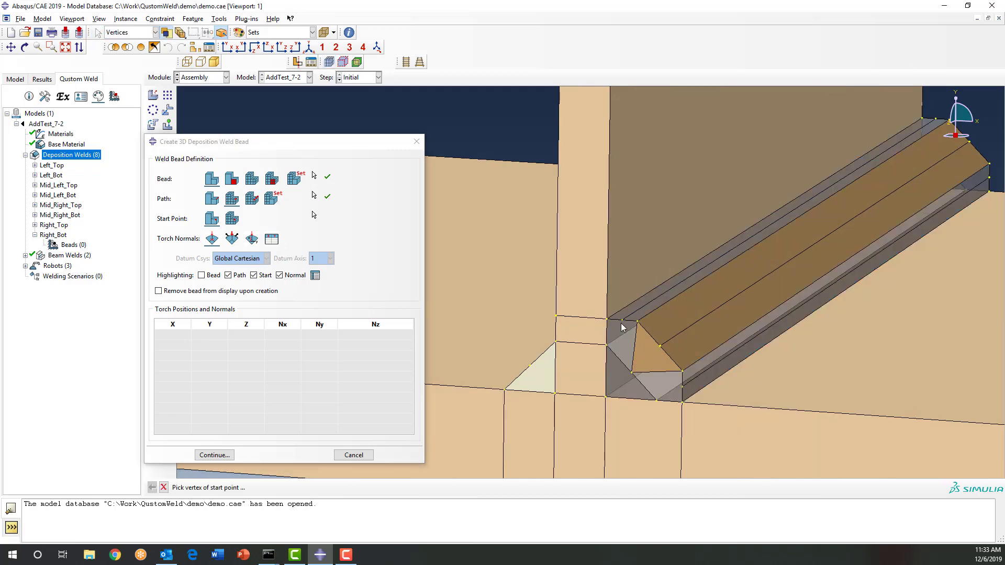
{"action": "left_click", "coordinate": [660, 346]}
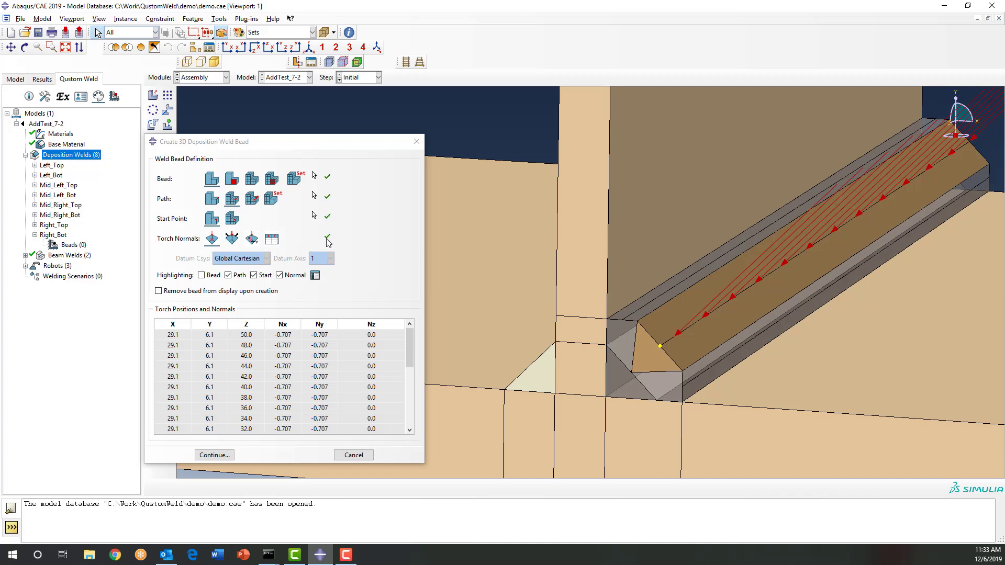
Step: Examine the torch positions and normals in the table and as highlighted arrows, keeping the default torch normal method
{"action": "left_click", "coordinate": [212, 241]}
{"action": "left_click_drag", "start_coordinate": [409, 348], "coordinate": [402, 327]}
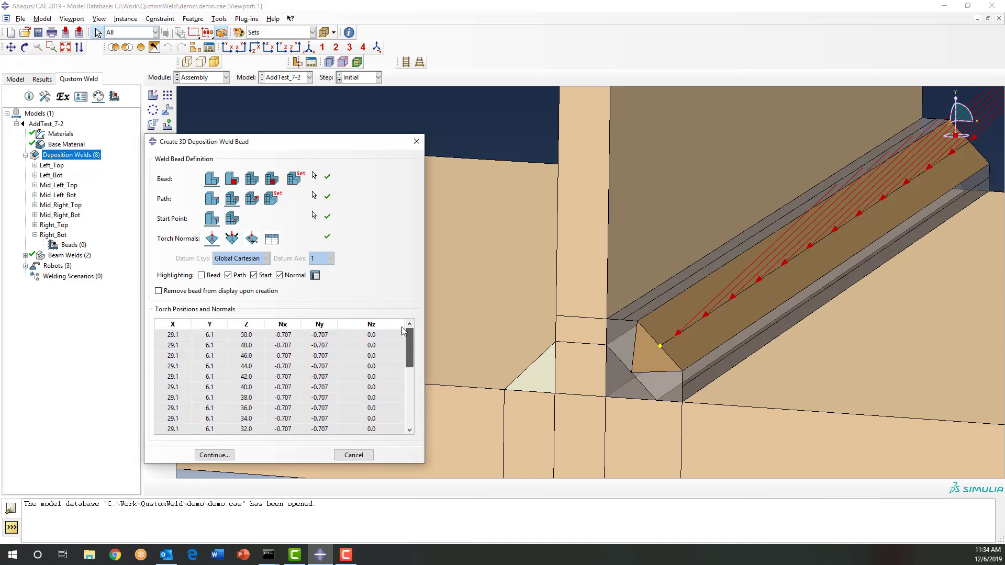
{"action": "left_click", "coordinate": [281, 276]}
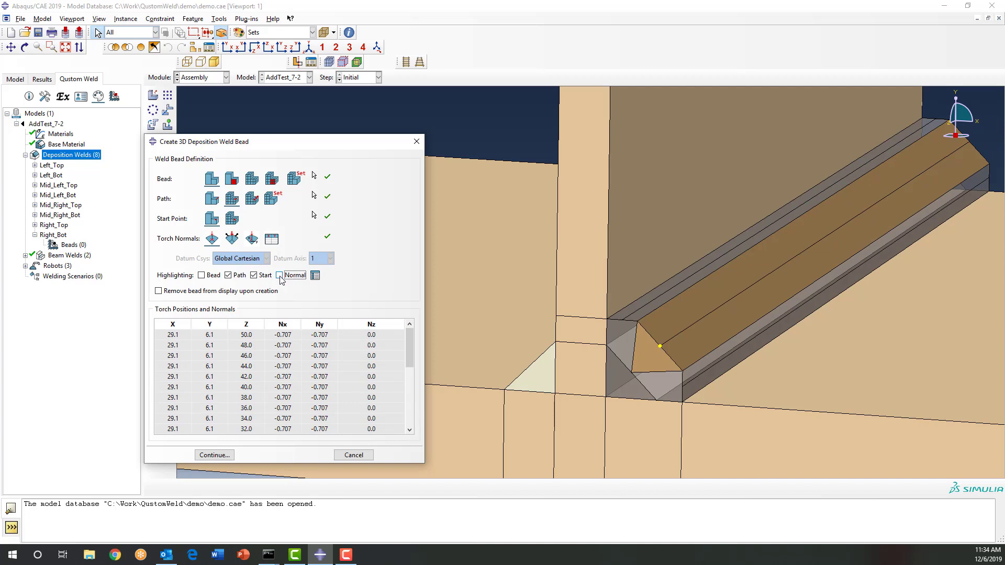
{"action": "left_click", "coordinate": [279, 276]}
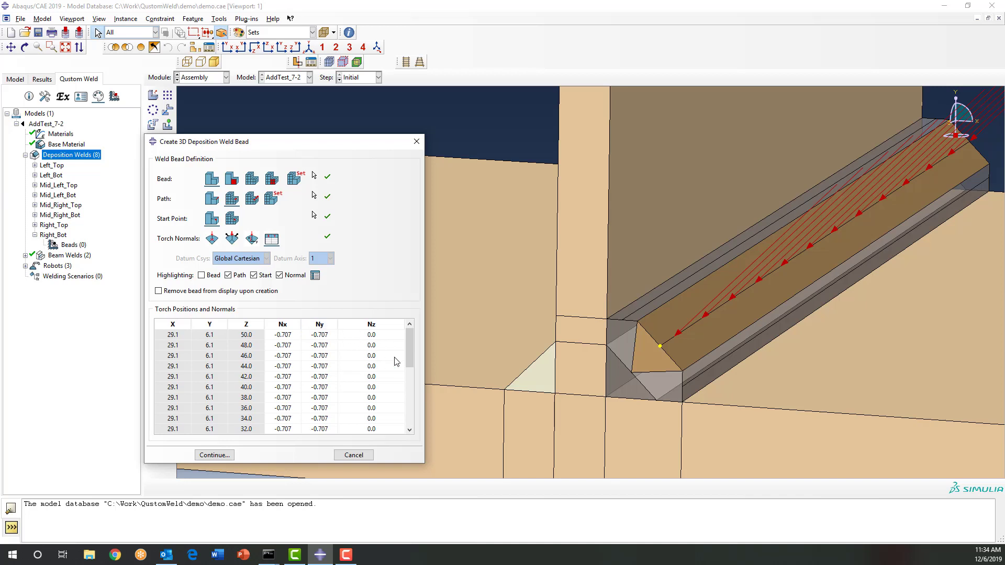
{"action": "left_click", "coordinate": [212, 240]}
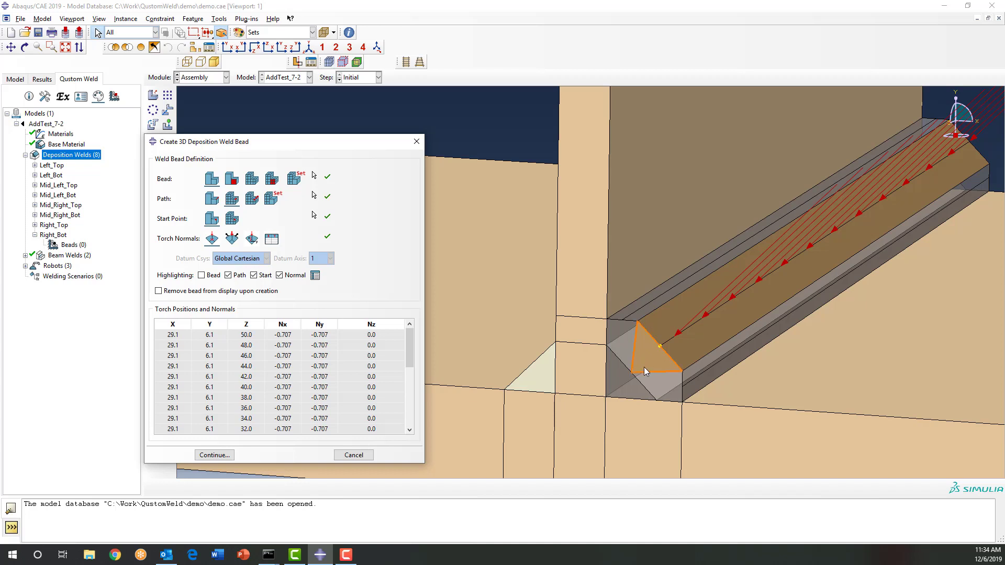
Step: Create the bead with removal from display upon creation enabled, and expand the Right_Bot bead list
{"action": "left_click", "coordinate": [158, 291]}
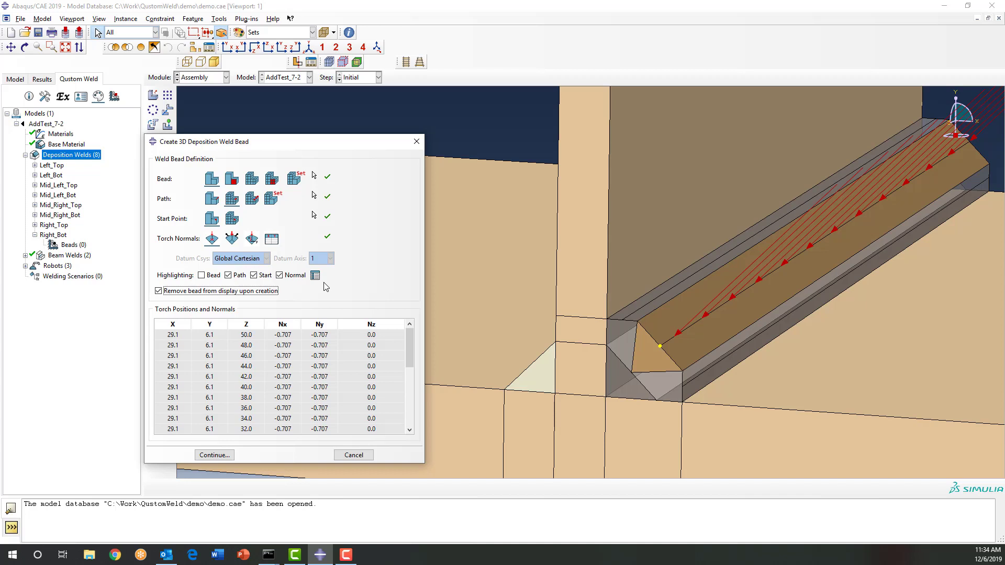
{"action": "left_click", "coordinate": [216, 455]}
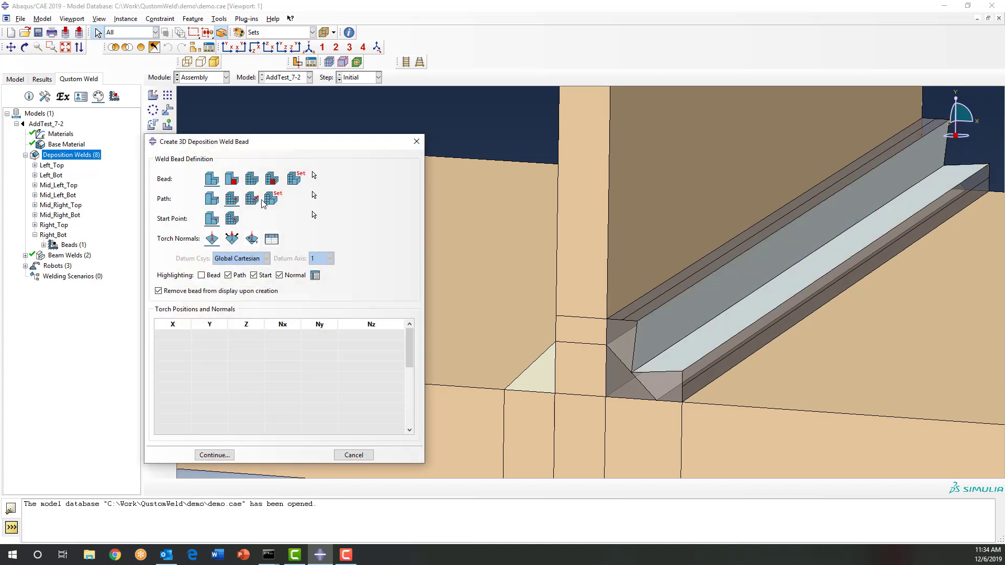
{"action": "left_click", "coordinate": [48, 248]}
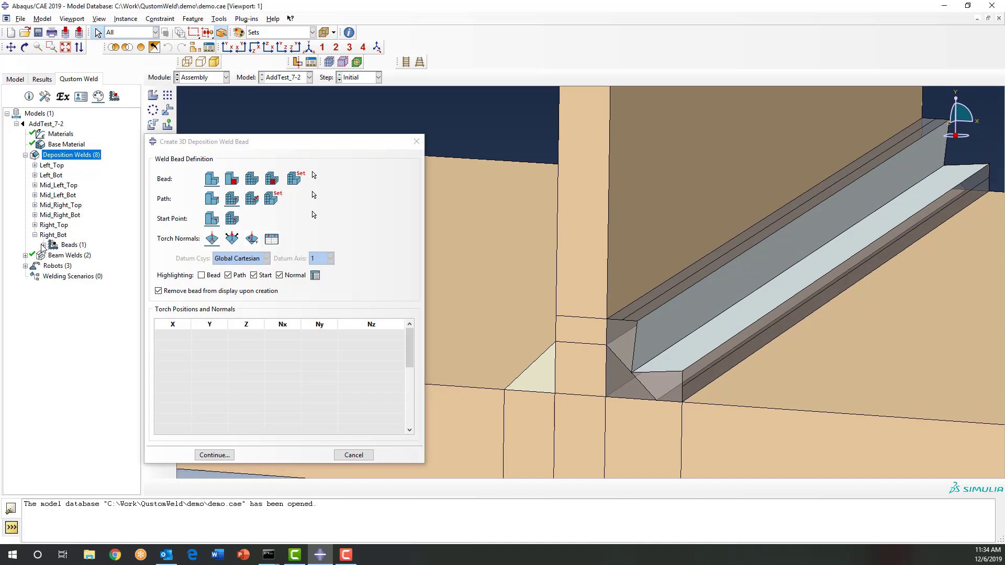
{"action": "left_click", "coordinate": [44, 245]}
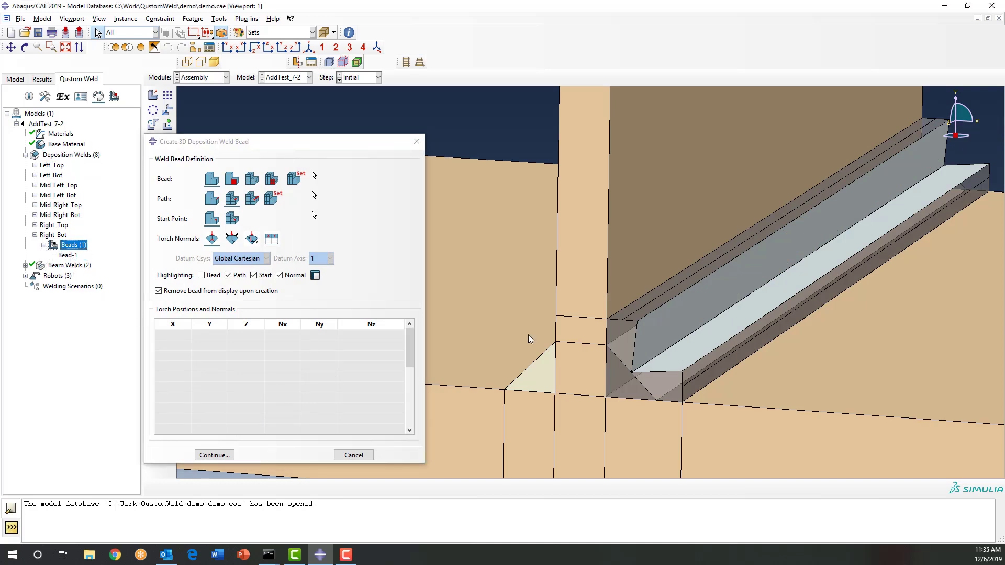
Step: Create a bead from the cell against the vertical plate, using the middle edge of its top face as path and its front vertex as start
{"action": "left_click", "coordinate": [216, 207]}
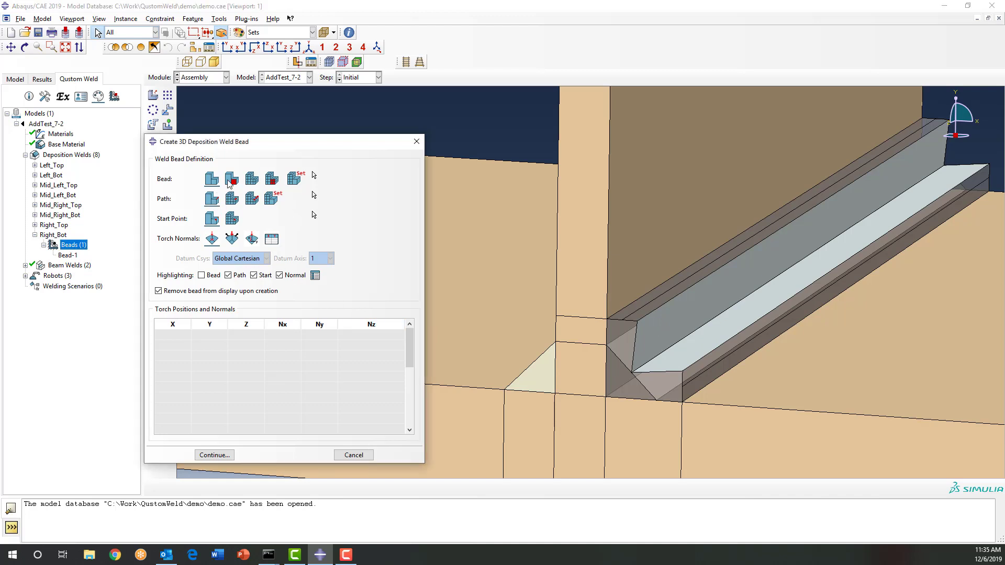
{"action": "left_click", "coordinate": [314, 175]}
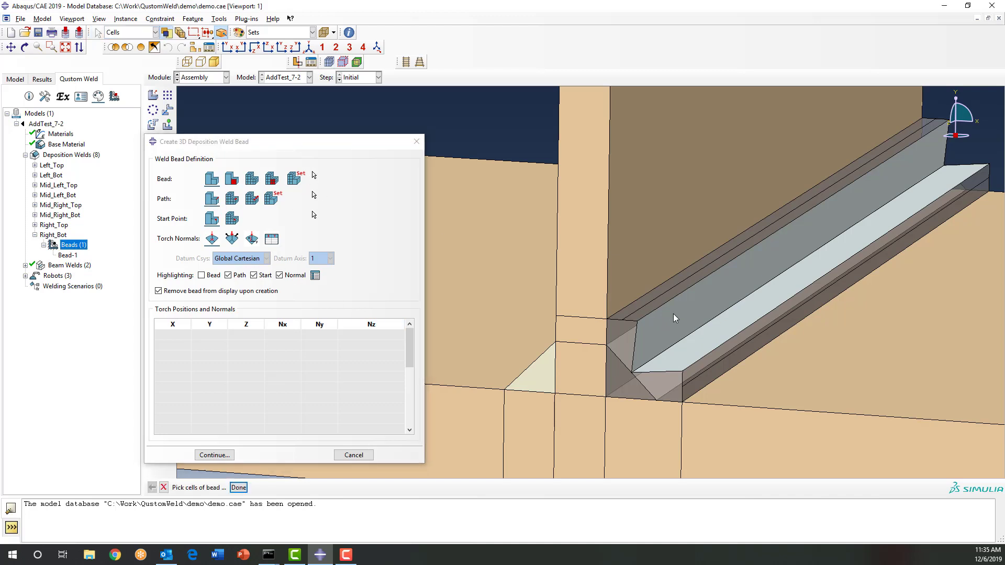
{"action": "left_click", "coordinate": [645, 303]}
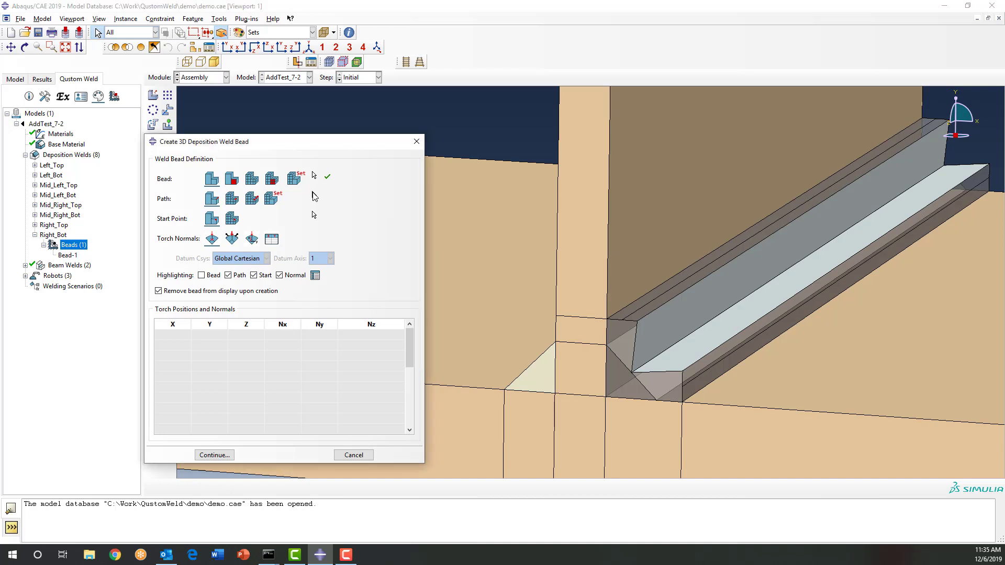
{"action": "left_click", "coordinate": [314, 196]}
{"action": "left_click", "coordinate": [644, 306]}
{"action": "middle_click", "coordinate": [558, 265]}
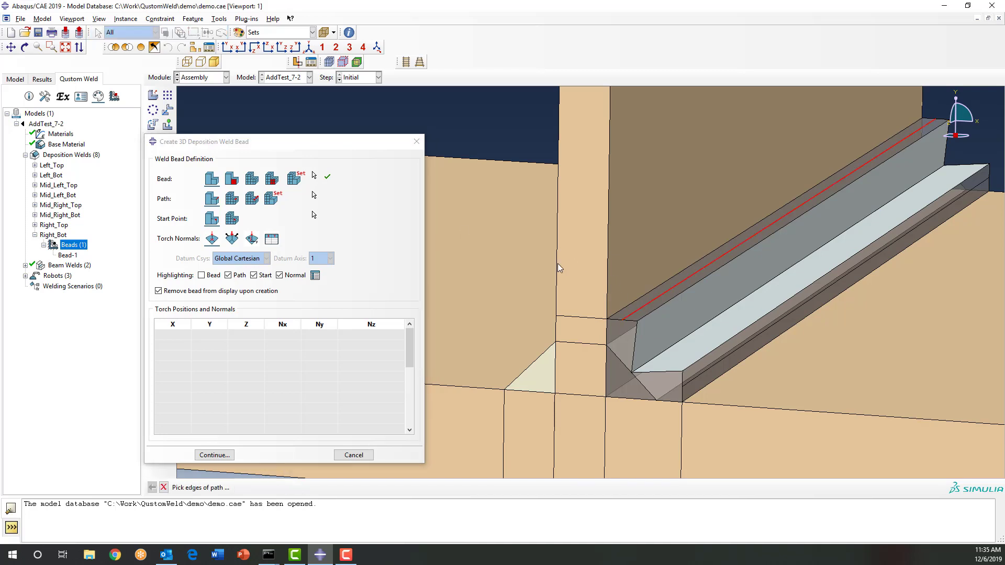
{"action": "left_click", "coordinate": [314, 215]}
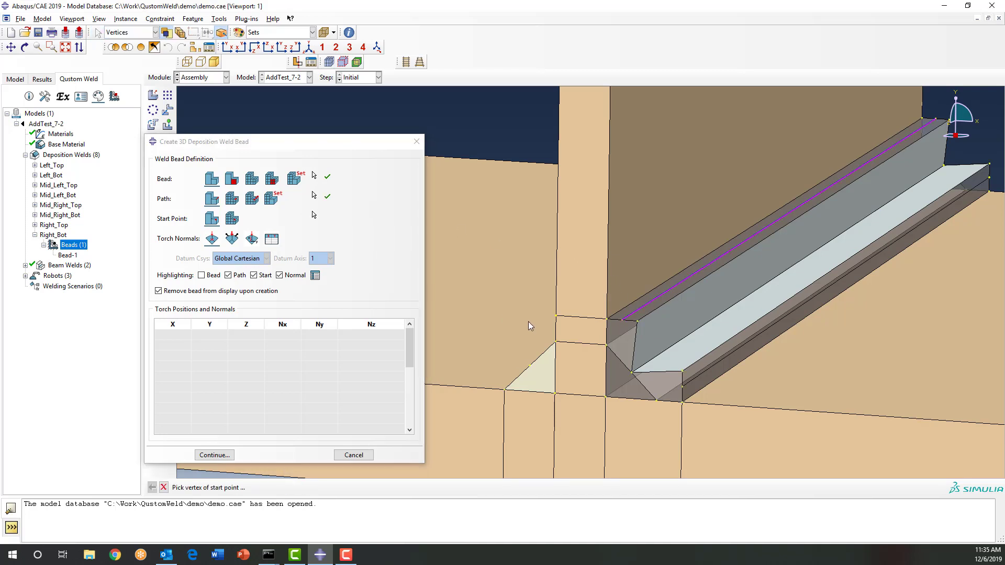
{"action": "left_click", "coordinate": [622, 321]}
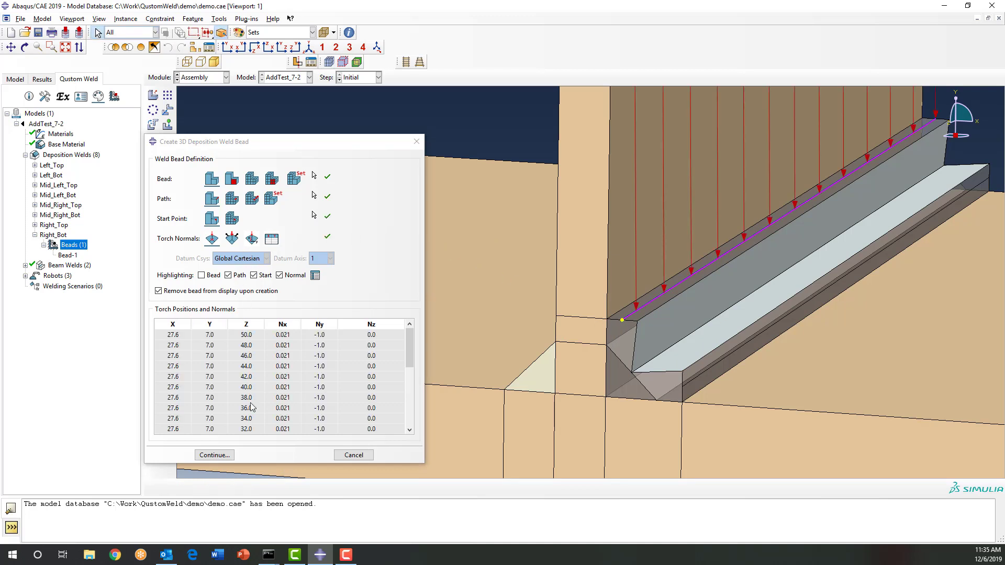
{"action": "left_click", "coordinate": [225, 457]}
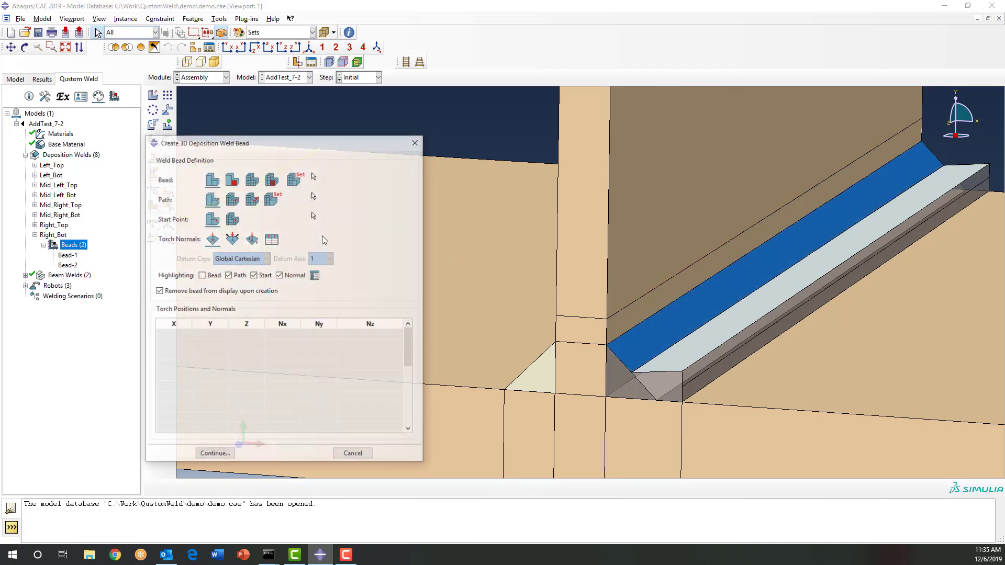
Step: Create a bead from the outer cell on the base plate, using its side face's middle edge as path and its front vertex as start
{"action": "left_click", "coordinate": [313, 176]}
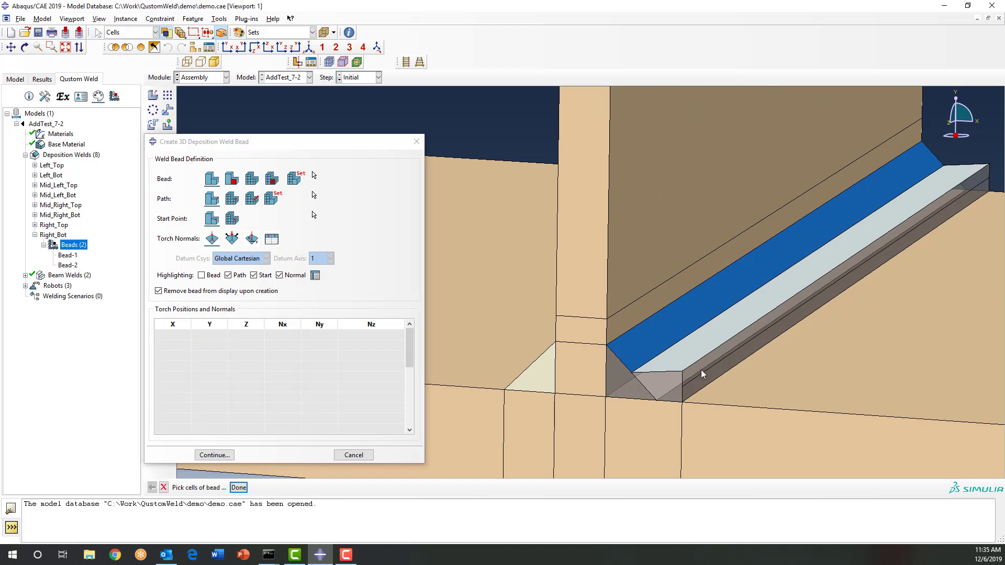
{"action": "left_click", "coordinate": [685, 360]}
{"action": "middle_click", "coordinate": [685, 360]}
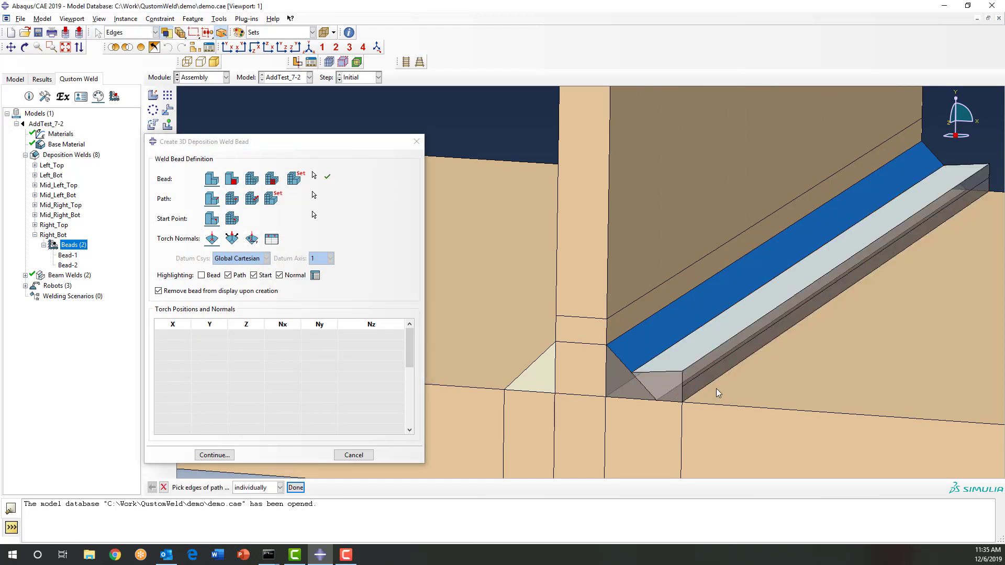
{"action": "left_click", "coordinate": [701, 377]}
{"action": "middle_click", "coordinate": [701, 377]}
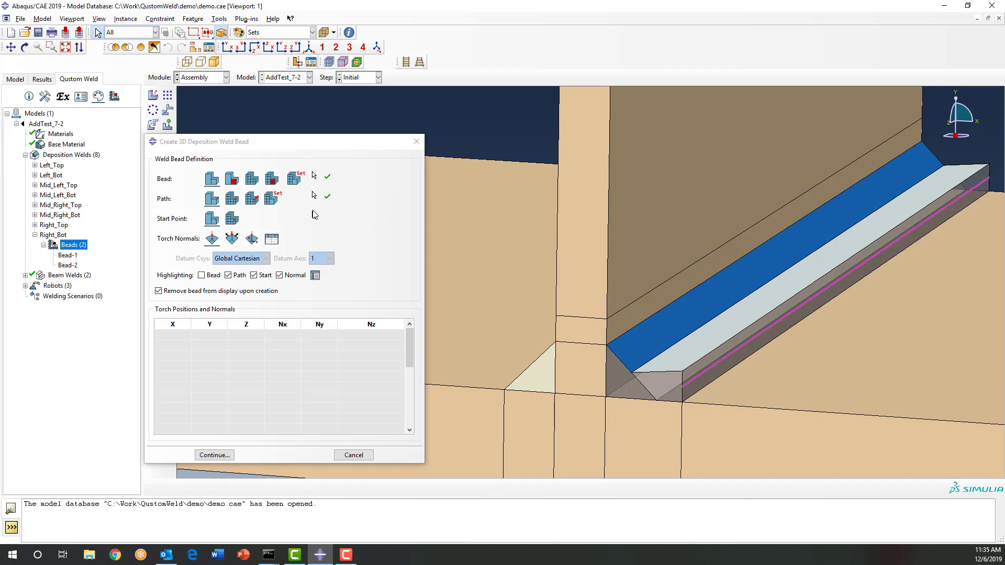
{"action": "left_click", "coordinate": [313, 215]}
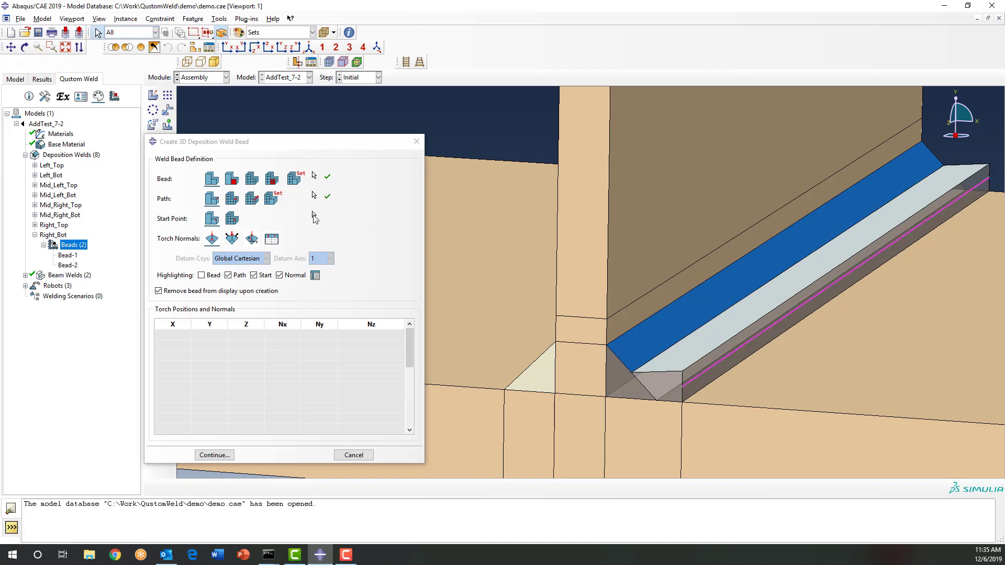
{"action": "left_click", "coordinate": [682, 388]}
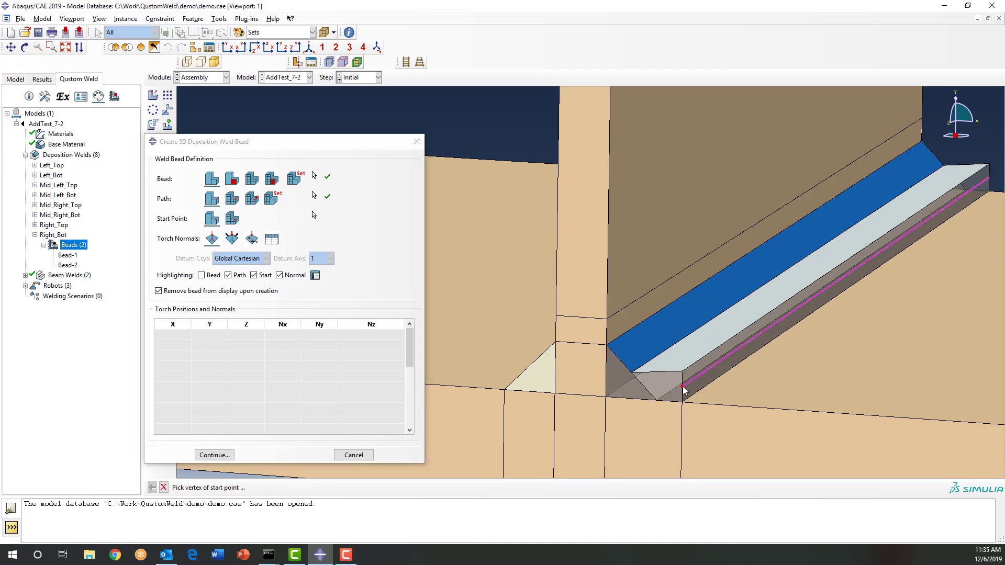
{"action": "left_click", "coordinate": [216, 456]}
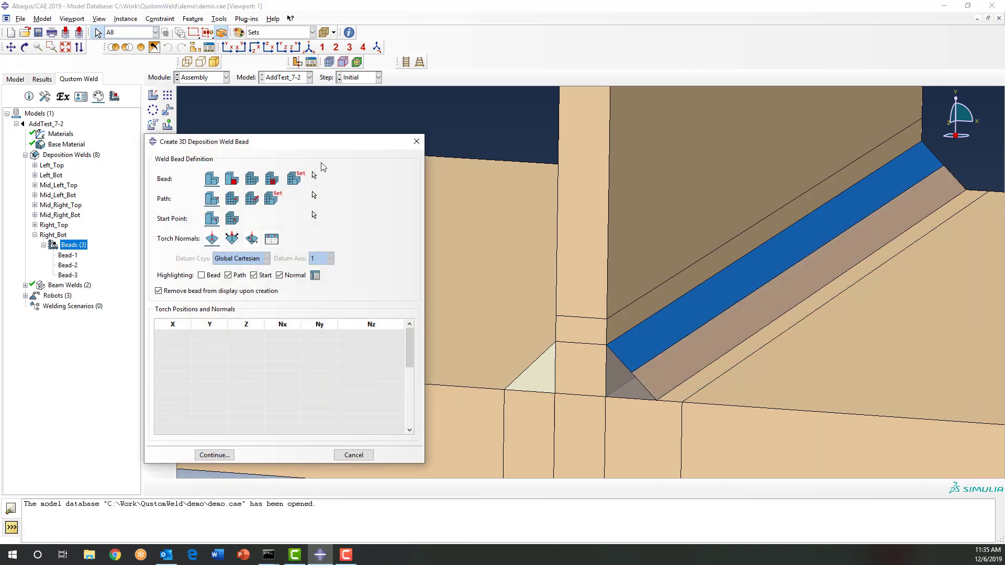
Step: Create a bead from the remaining root cell, using the middle edge of its sloped face as path and its front vertex as start
{"action": "left_click", "coordinate": [313, 177]}
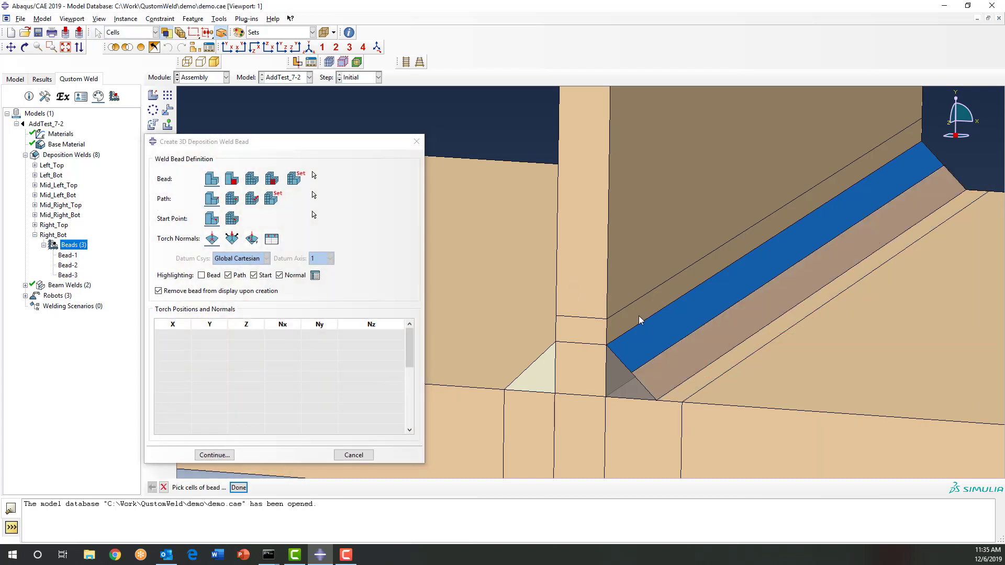
{"action": "left_click", "coordinate": [608, 303]}
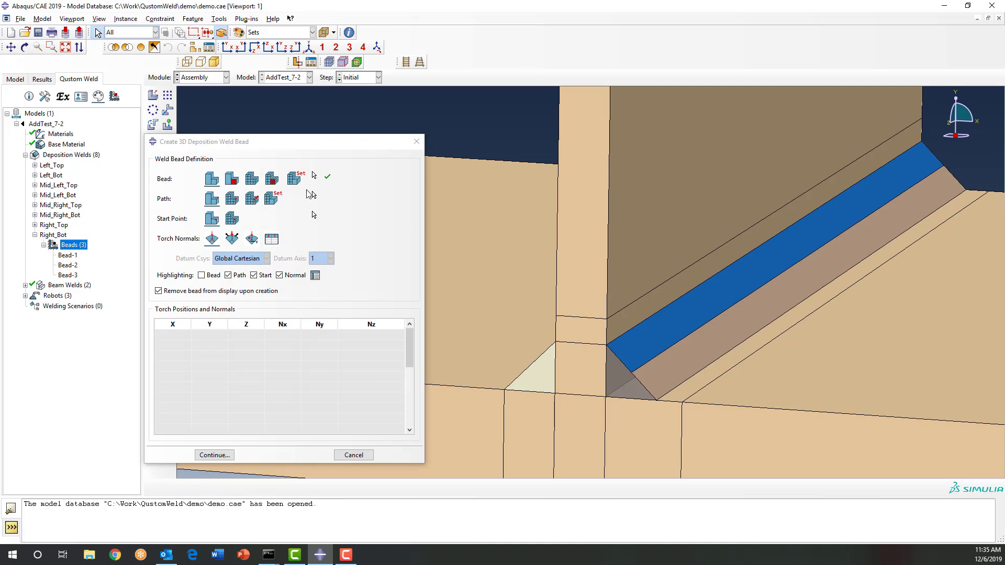
{"action": "left_click", "coordinate": [658, 354]}
{"action": "middle_click", "coordinate": [658, 354]}
{"action": "left_click", "coordinate": [313, 215]}
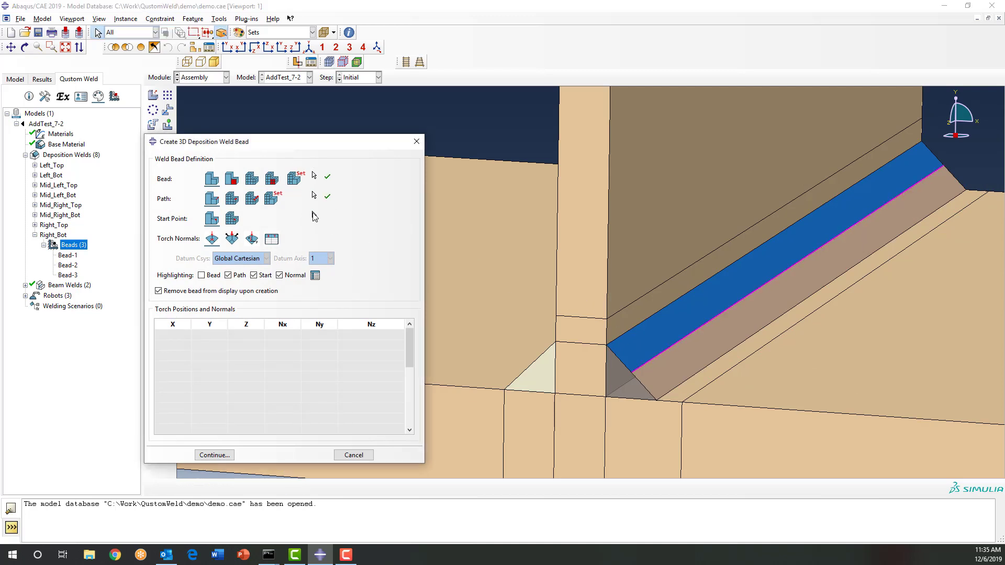
{"action": "left_click", "coordinate": [630, 373]}
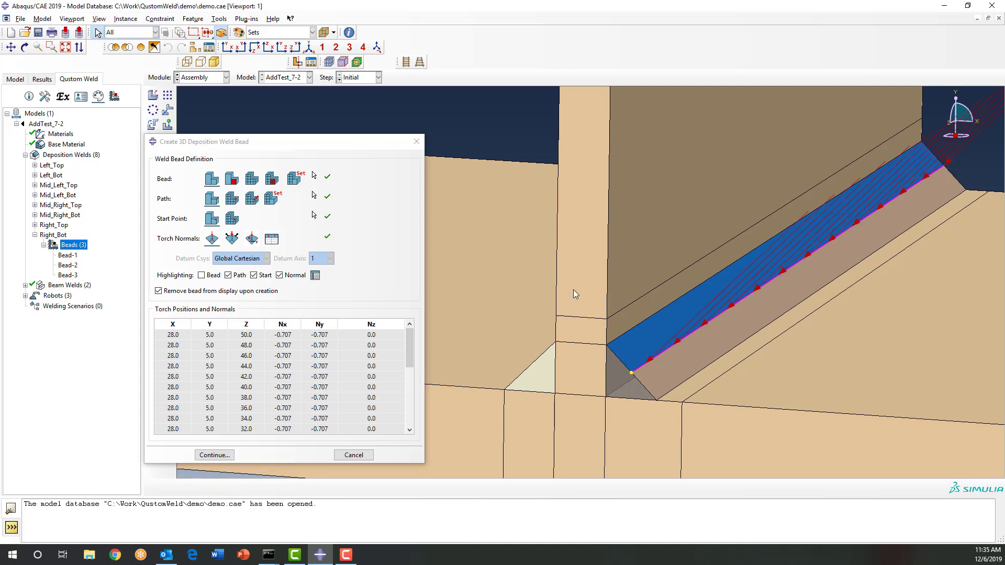
{"action": "left_click", "coordinate": [227, 455]}
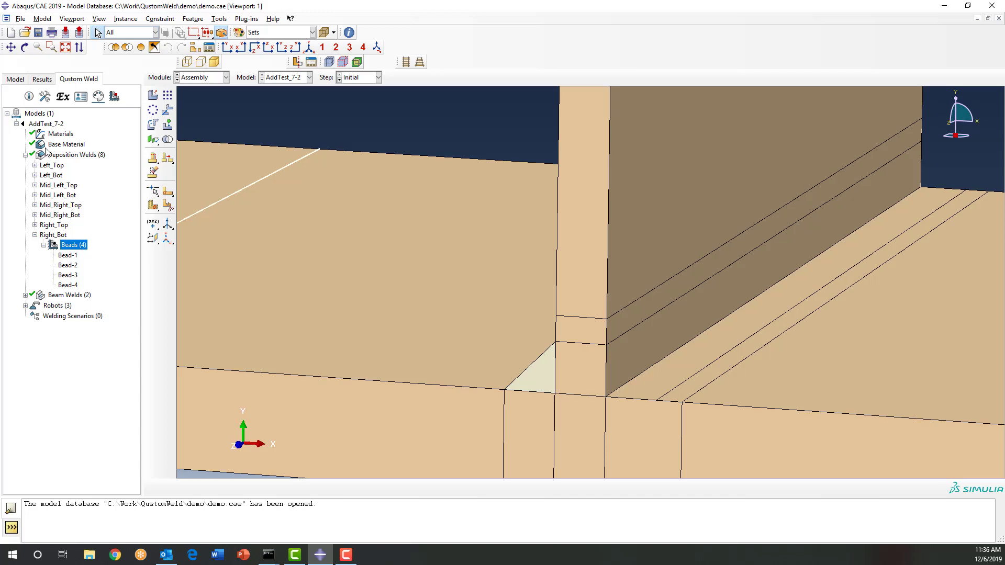
Step: Redisplay all the hidden bead cells in the viewport, keeping the Right_Bot bead list expanded
{"action": "left_click", "coordinate": [34, 235]}
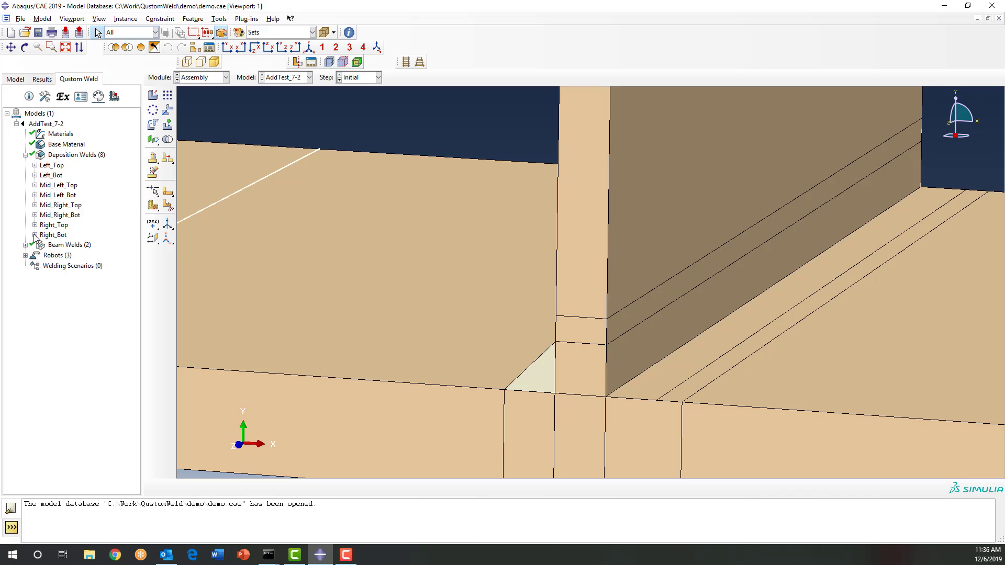
{"action": "left_click", "coordinate": [34, 235]}
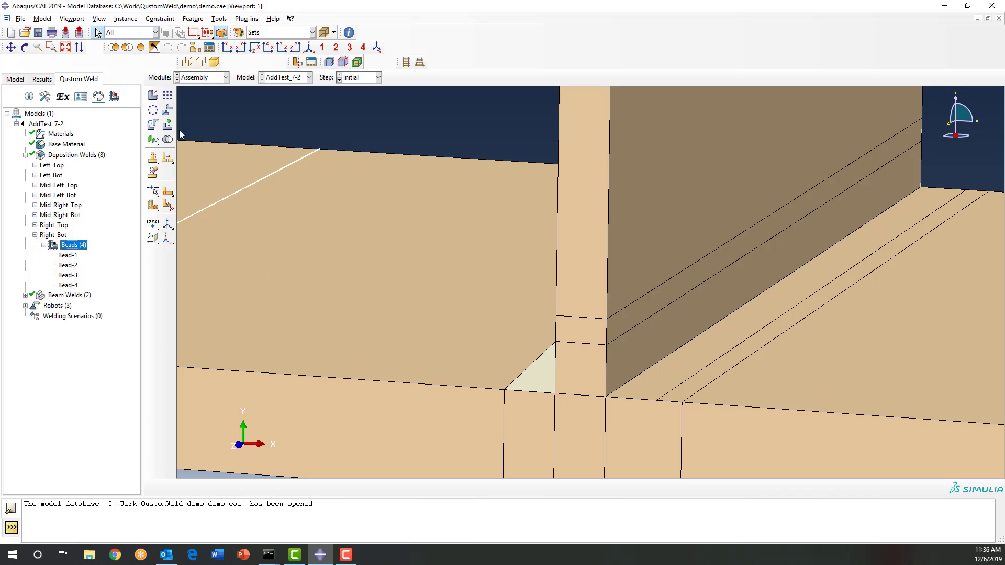
{"action": "left_click", "coordinate": [140, 48]}
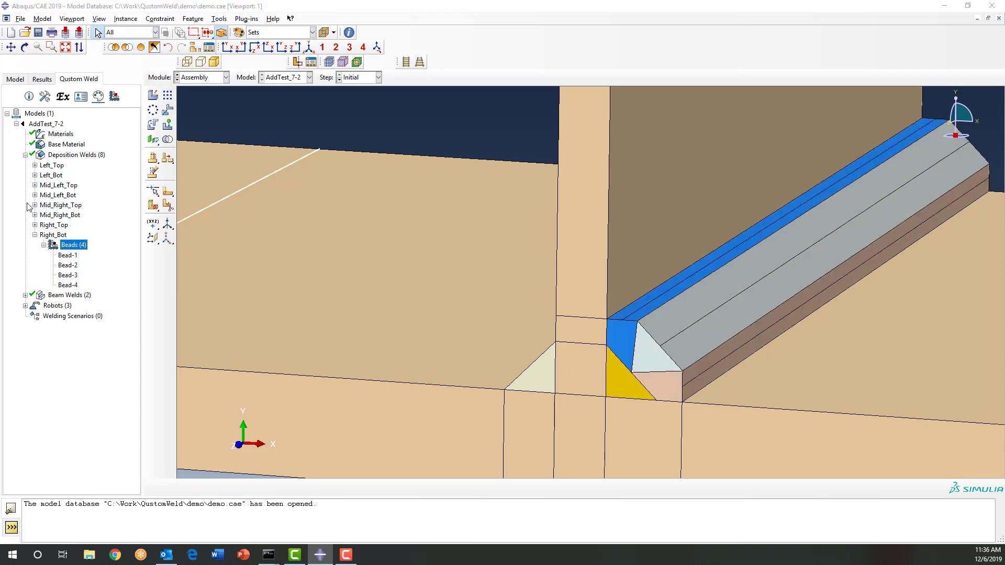
Step: Enable highlighting of tree selections and inspect Bead-1, and Bead-2 together with Bead-3, in the viewport
{"action": "left_click", "coordinate": [67, 256]}
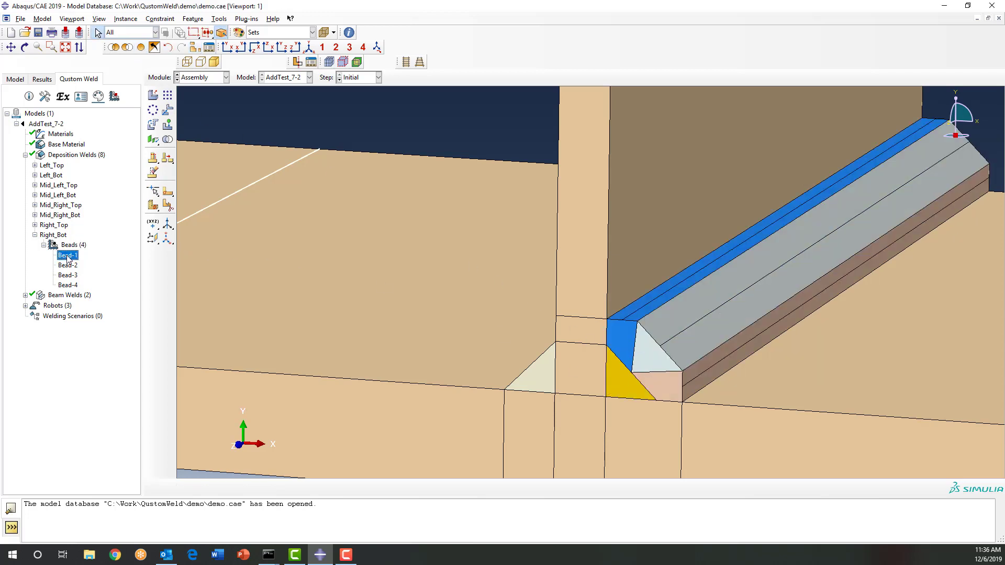
{"action": "left_click", "coordinate": [115, 96]}
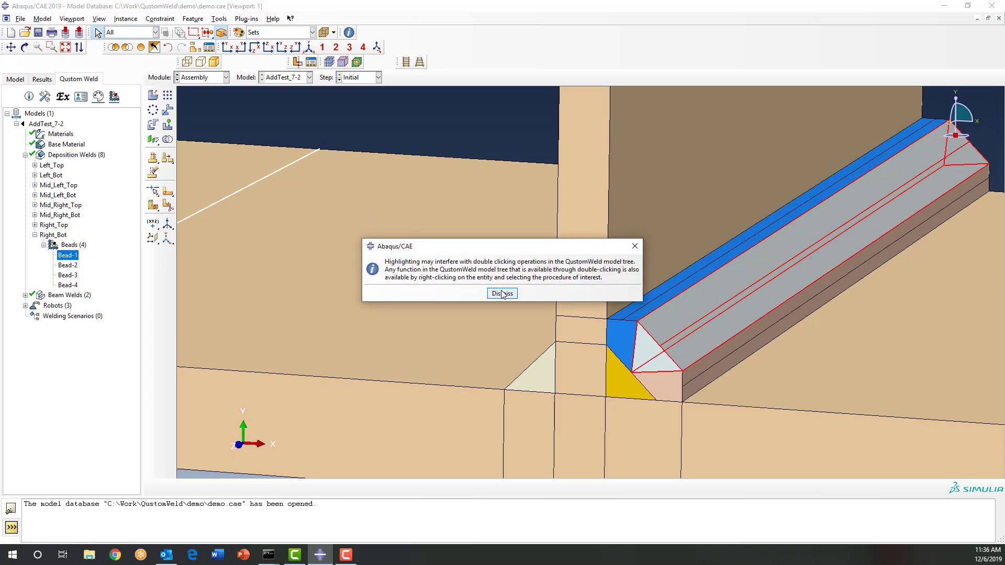
{"action": "left_click", "coordinate": [501, 294]}
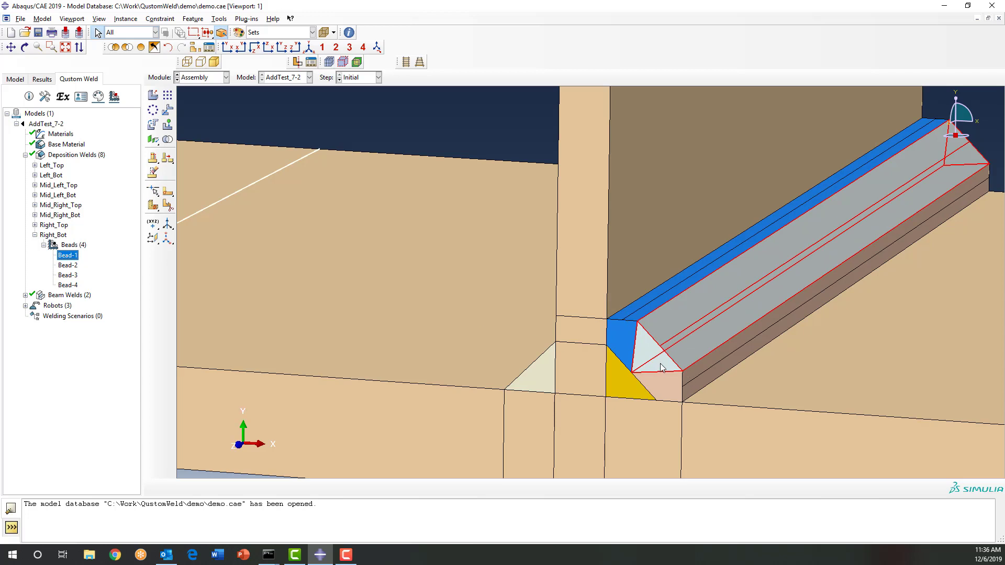
{"action": "left_click", "coordinate": [67, 265]}
{"action": "left_click", "coordinate": [71, 275], "text": "shift"}
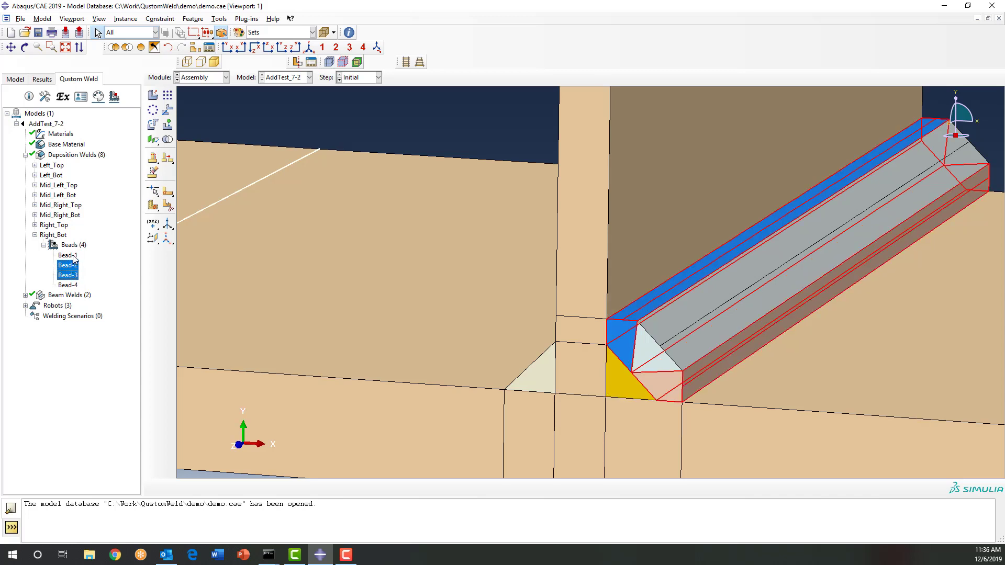
{"action": "left_click", "coordinate": [73, 255]}
Step: Reverse the bead order of the Right_Bot weld
{"action": "left_click", "coordinate": [73, 245]}
{"action": "right_click", "coordinate": [75, 246]}
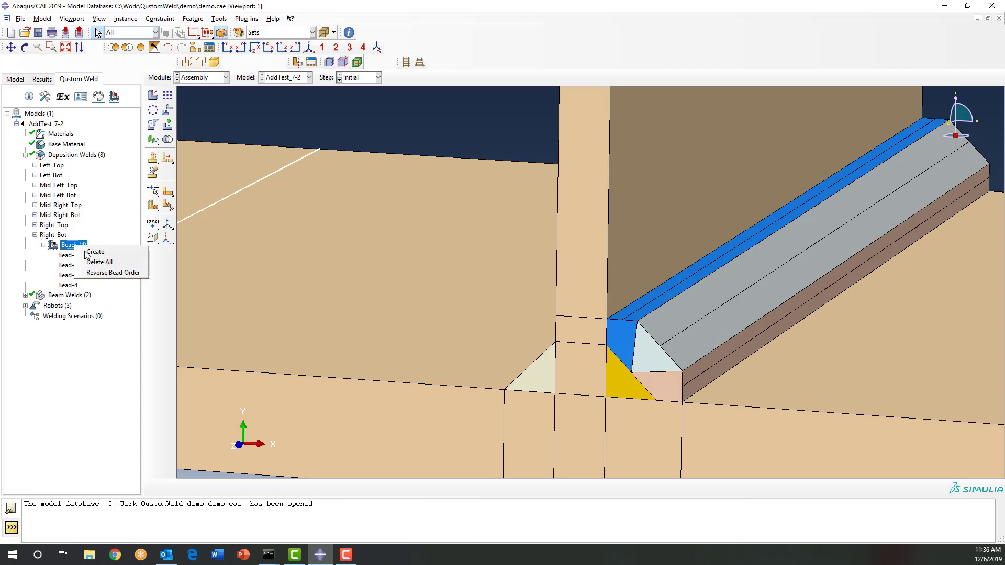
{"action": "left_click", "coordinate": [97, 275]}
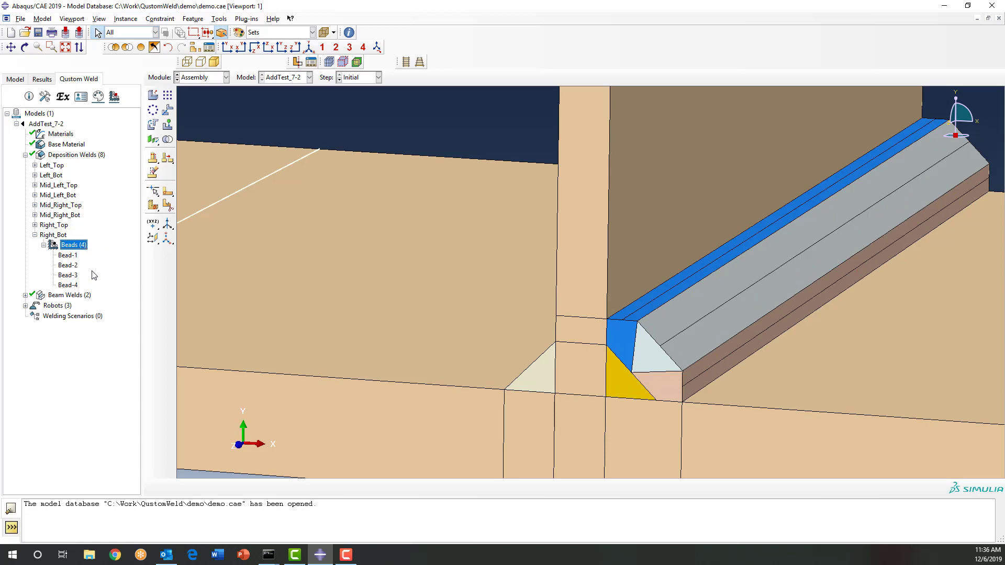
Step: Highlight Bead-1 through Bead-4 one at a time to check the reversed bead sequence
{"action": "left_click", "coordinate": [69, 256]}
{"action": "left_click", "coordinate": [71, 264]}
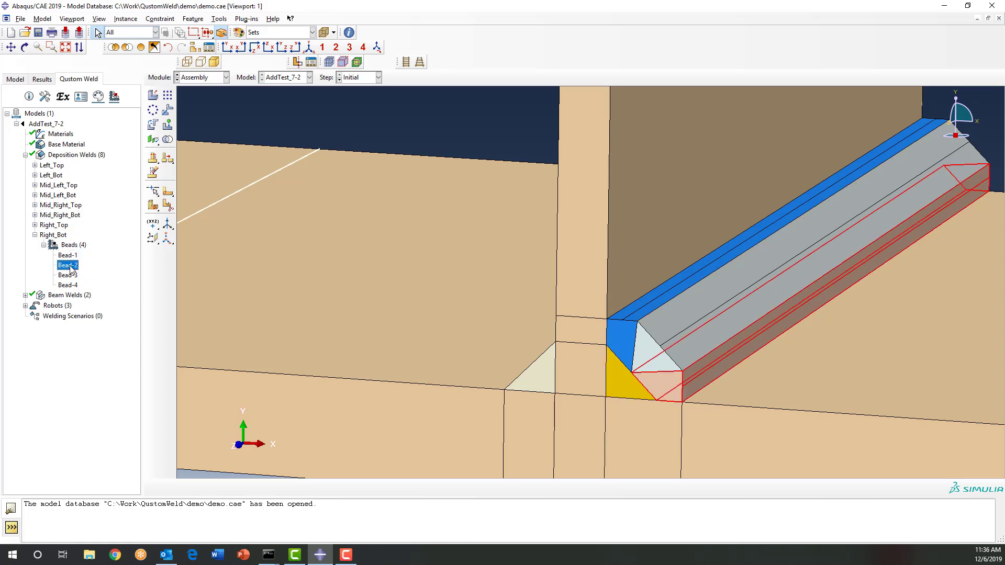
{"action": "left_click", "coordinate": [72, 276]}
{"action": "left_click", "coordinate": [70, 285]}
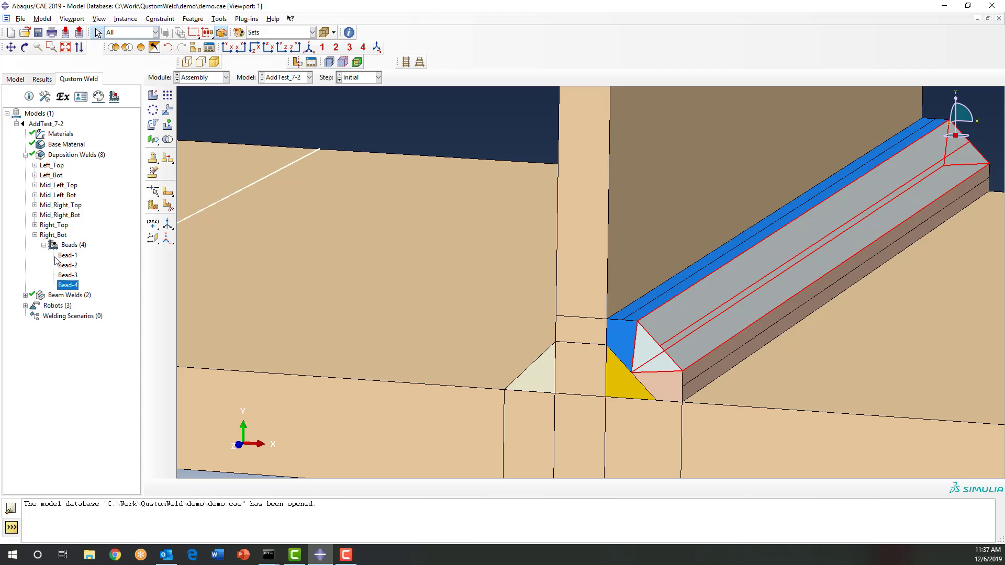
Step: Turn off highlighting of tree selections and collapse the Right_Bot and Deposition Welds branches
{"action": "left_click", "coordinate": [44, 244]}
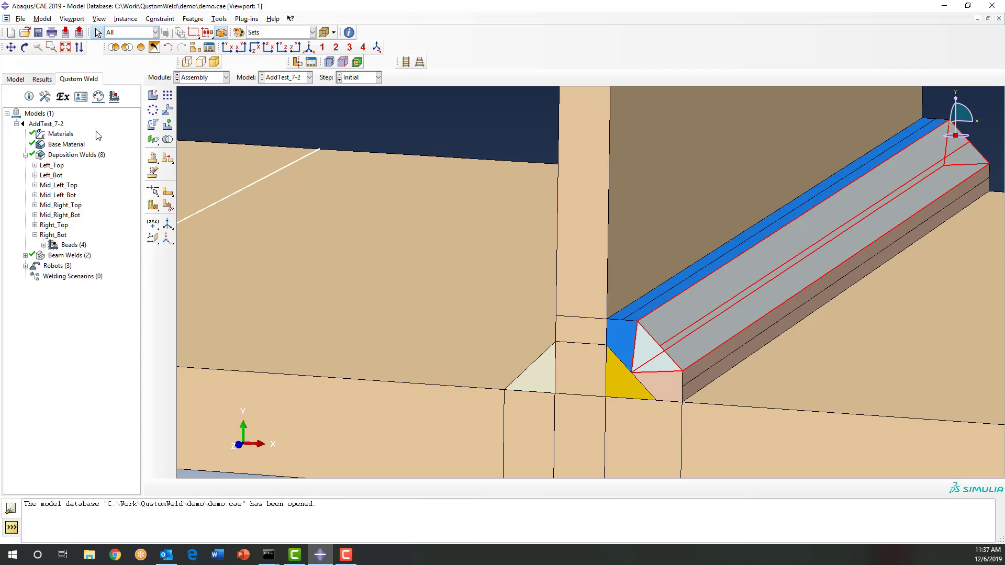
{"action": "left_click", "coordinate": [114, 97]}
{"action": "left_click", "coordinate": [35, 235]}
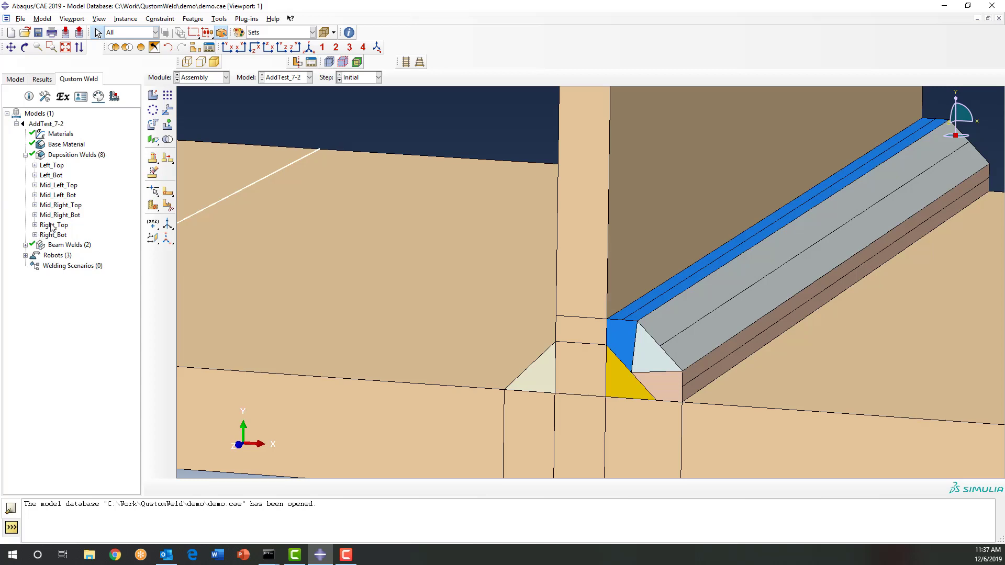
{"action": "left_click", "coordinate": [25, 155]}
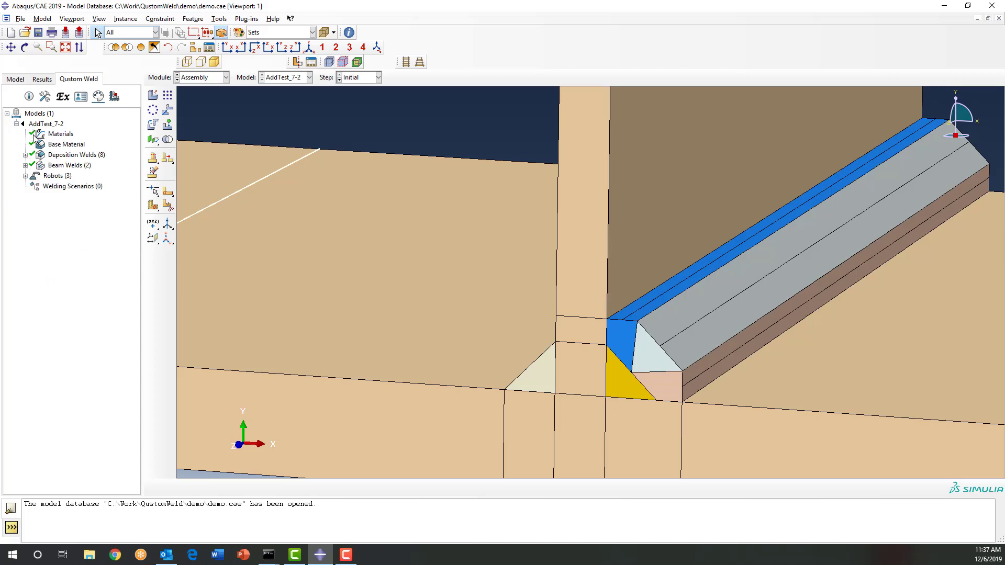
Step: Expand the Robots branch and bring the whole assembly into view to relate the robots to the welds
{"action": "left_click", "coordinate": [25, 176]}
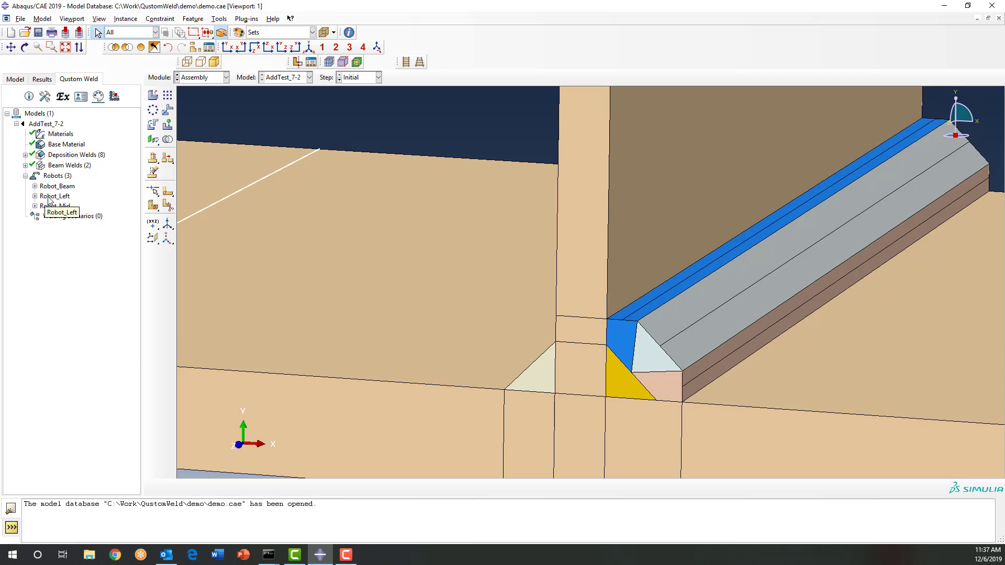
{"action": "scroll", "coordinate": [448, 224], "scroll_direction": "down", "scroll_amount": 5}
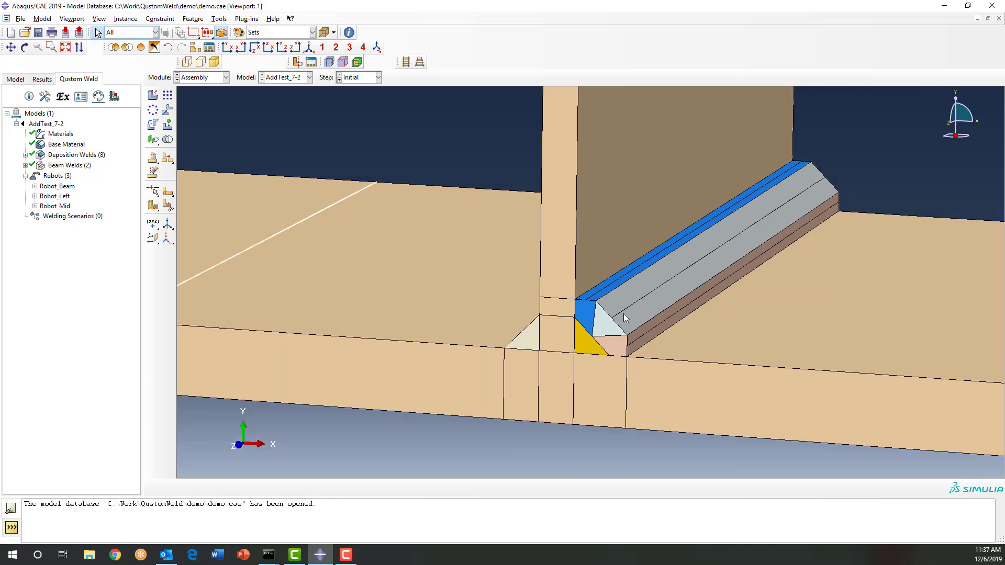
{"action": "scroll", "coordinate": [524, 385], "scroll_direction": "down", "scroll_amount": 3}
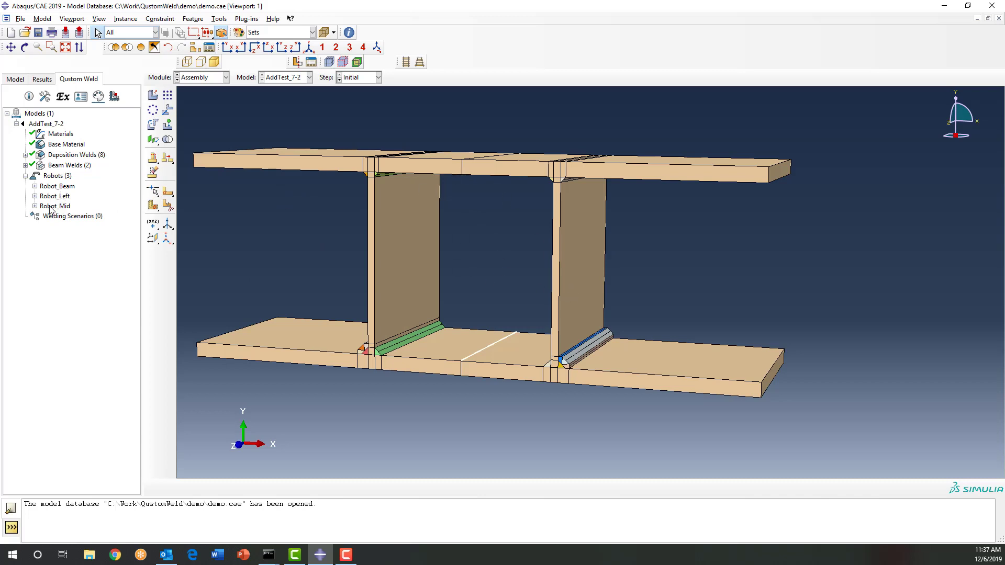
{"action": "left_click", "coordinate": [471, 177]}
{"action": "left_click", "coordinate": [500, 343]}
{"action": "left_click", "coordinate": [651, 264]}
{"action": "left_click", "coordinate": [55, 175]}
{"action": "right_click", "coordinate": [54, 177]}
{"action": "left_click", "coordinate": [46, 239]}
Step: Copy the deposition robot Robot_Left to a new robot named Robot_Right
{"action": "right_click", "coordinate": [54, 196]}
{"action": "left_click", "coordinate": [68, 210]}
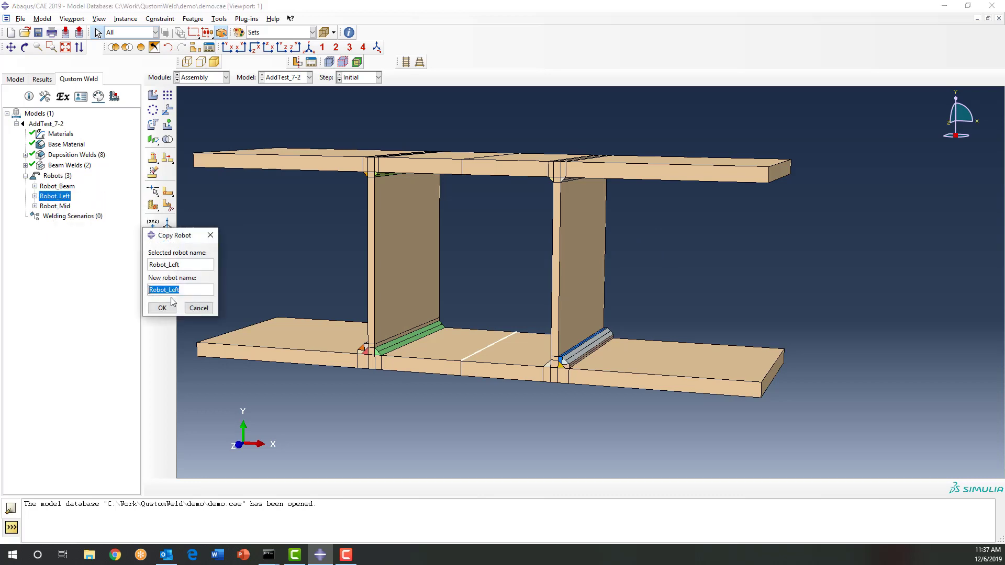
{"action": "left_click", "coordinate": [192, 291]}
{"action": "key", "text": "BackSpace"}
{"action": "key", "text": "BackSpace"}
{"action": "key", "text": "BackSpace"}
{"action": "key", "text": "BackSpace"}
{"action": "key", "text": "BackSpace"}
{"action": "type", "text": "_Right"}
{"action": "left_click", "coordinate": [162, 309]}
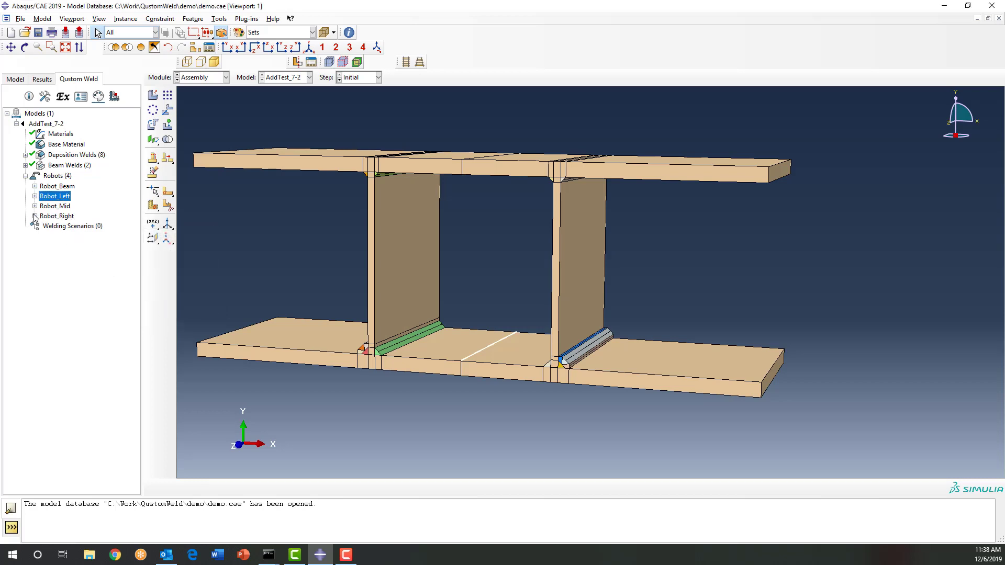
Step: Review Robot_Right's default movement, computational and torch flux controls, including the torch type and bead placement options, without changing them
{"action": "left_click", "coordinate": [38, 217]}
{"action": "left_click", "coordinate": [35, 216]}
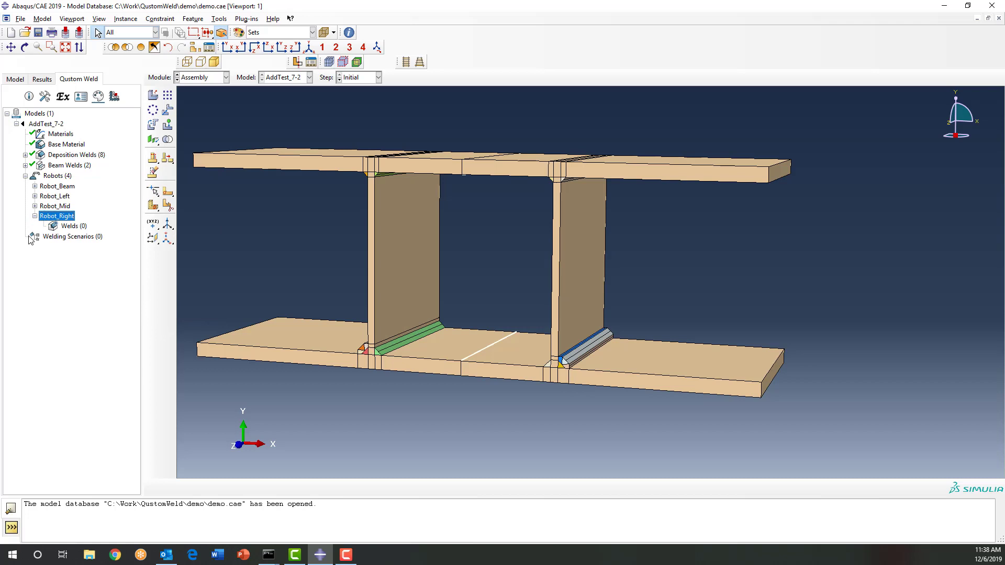
{"action": "double_click", "coordinate": [57, 216]}
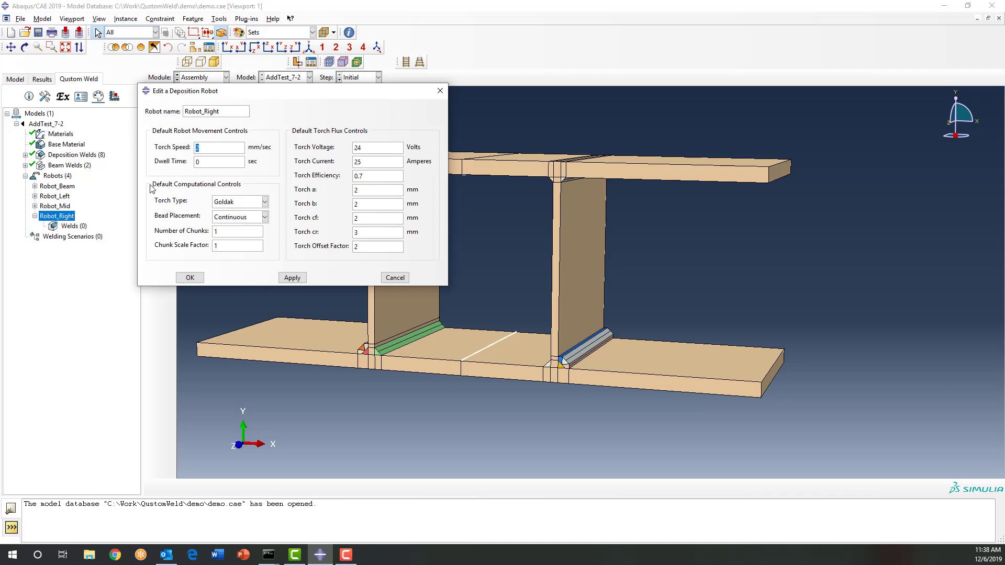
{"action": "left_click", "coordinate": [222, 203]}
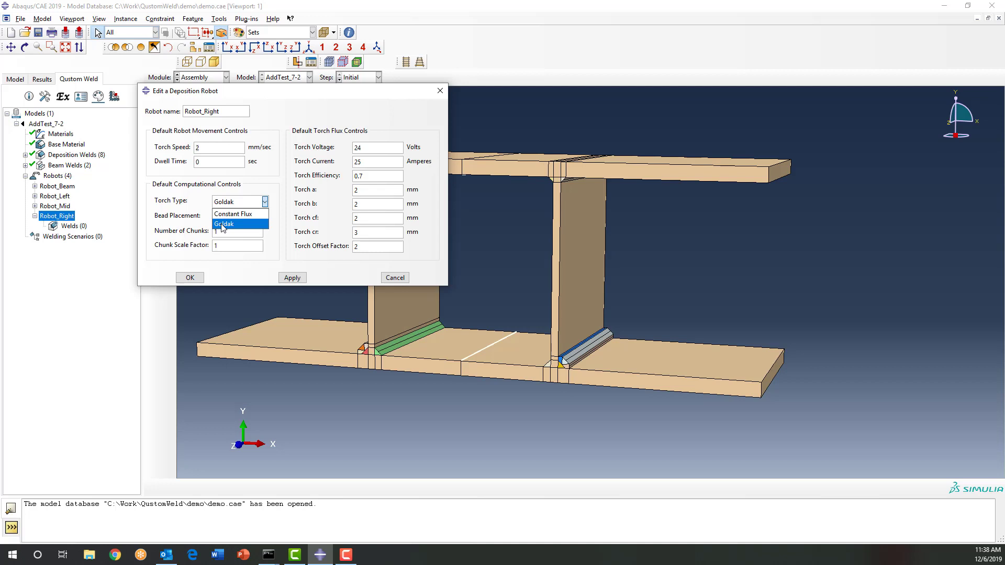
{"action": "left_click", "coordinate": [263, 177]}
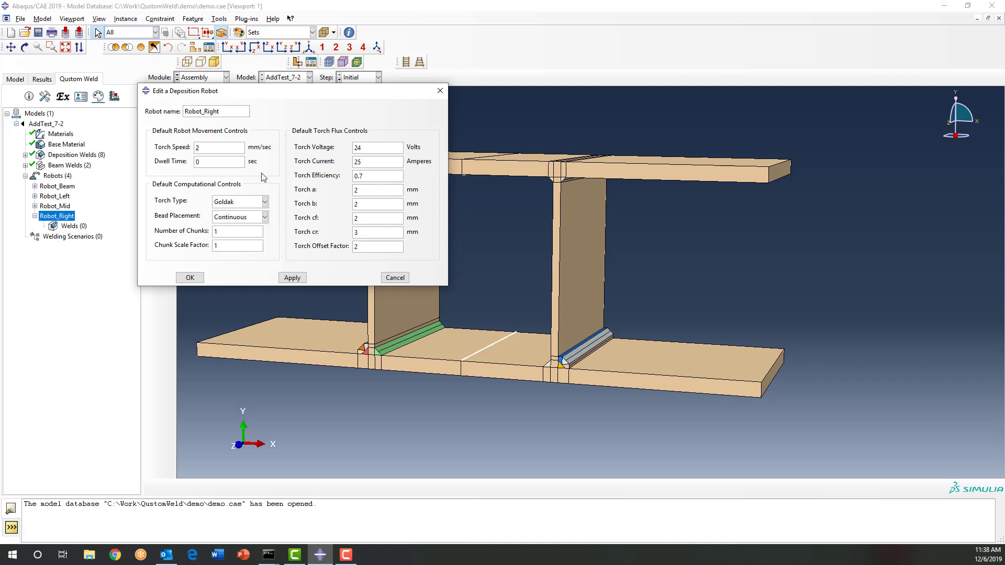
{"action": "left_click", "coordinate": [237, 218]}
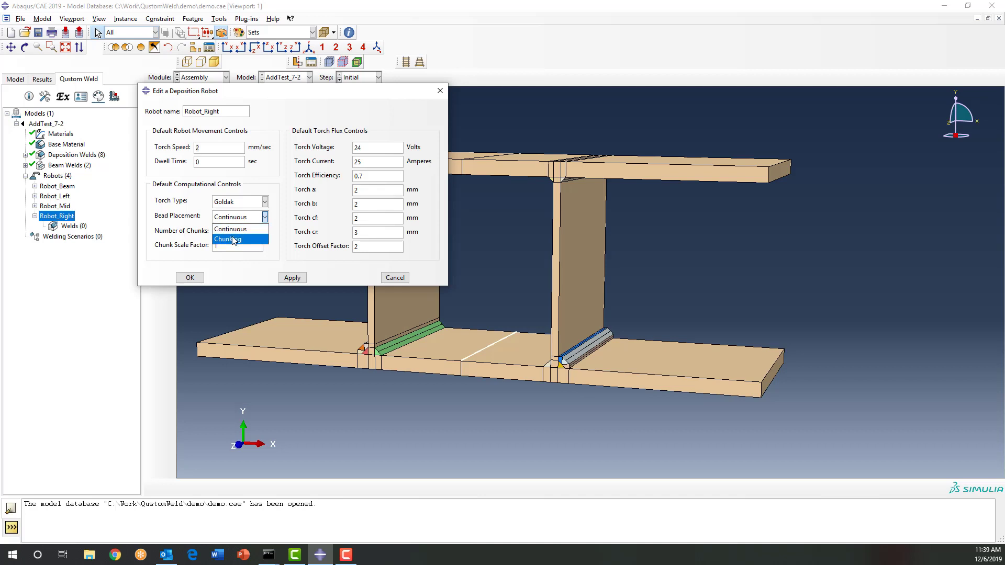
{"action": "left_click", "coordinate": [235, 288]}
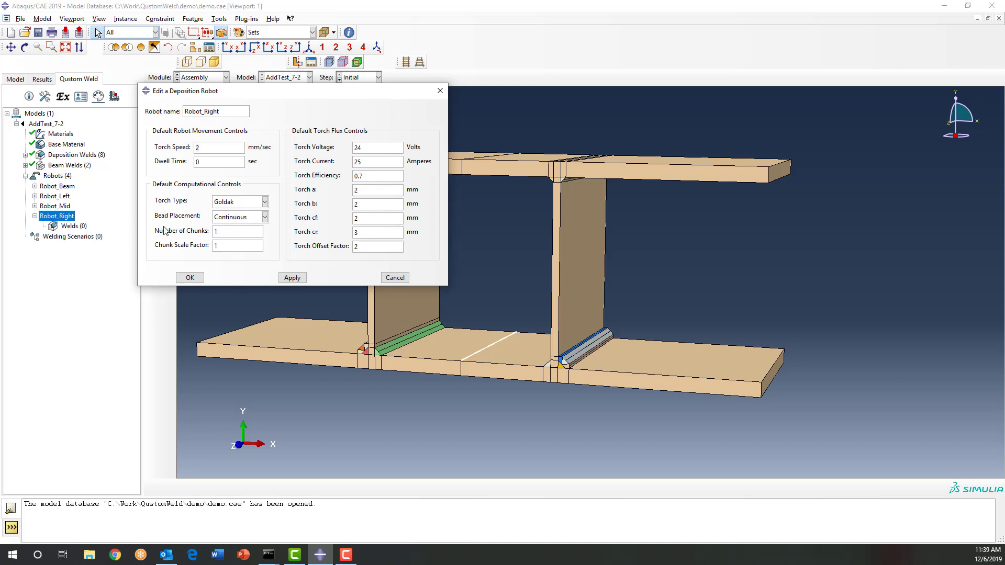
{"action": "left_click", "coordinate": [226, 231]}
{"action": "left_click", "coordinate": [395, 278]}
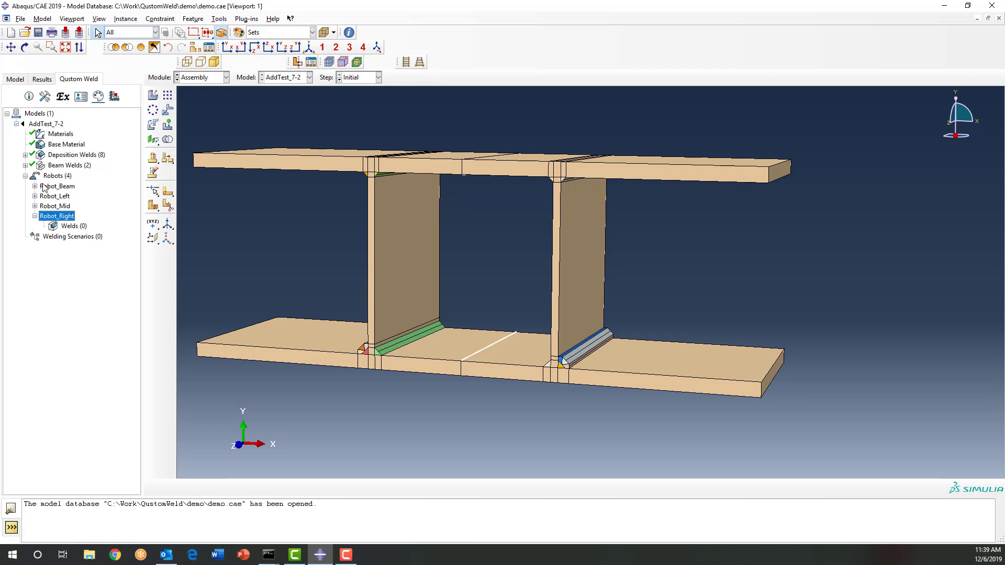
{"action": "left_click", "coordinate": [35, 216]}
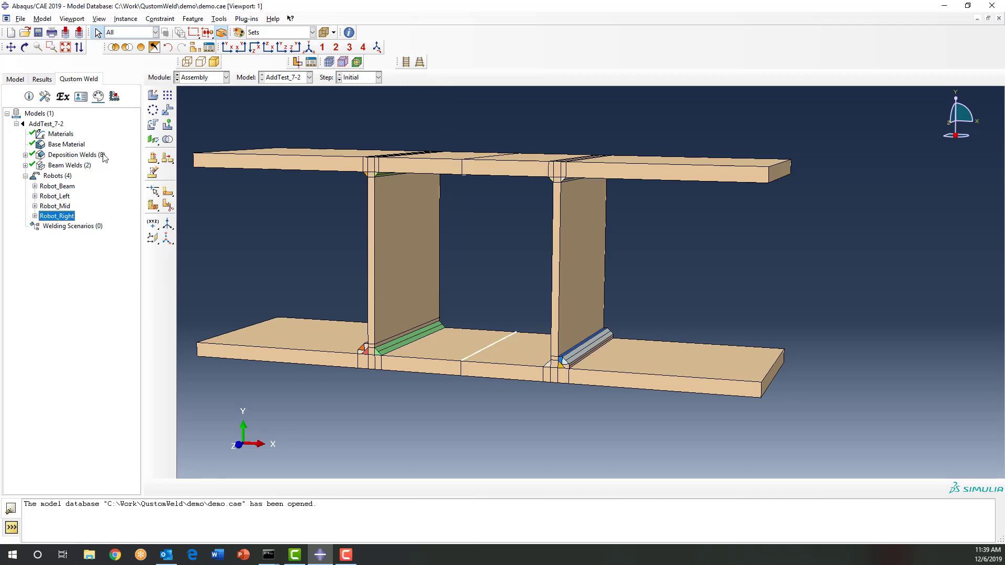
Step: Open the weld assignments for the robots and show the mesh on the assembly
{"action": "right_click", "coordinate": [57, 177]}
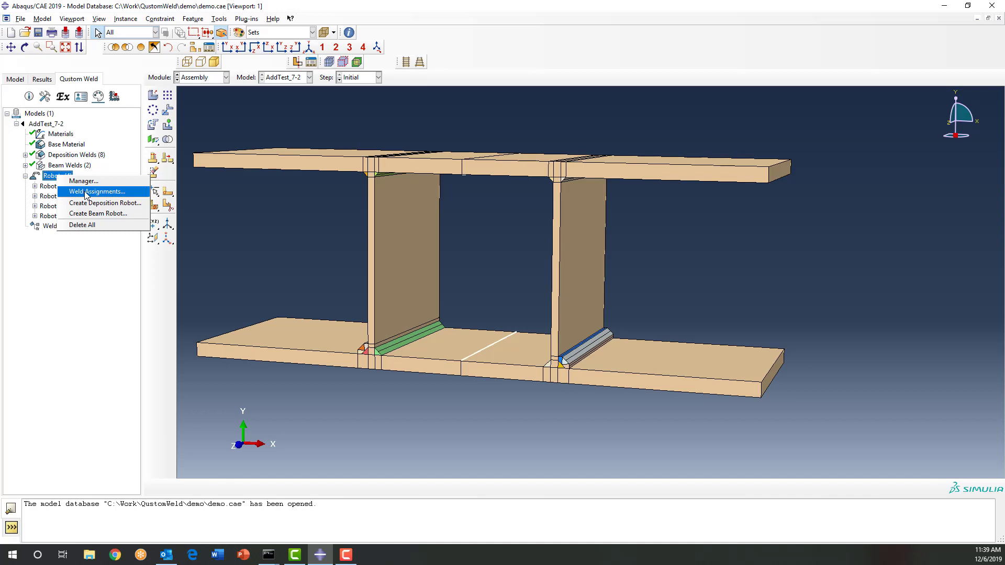
{"action": "left_click", "coordinate": [86, 193]}
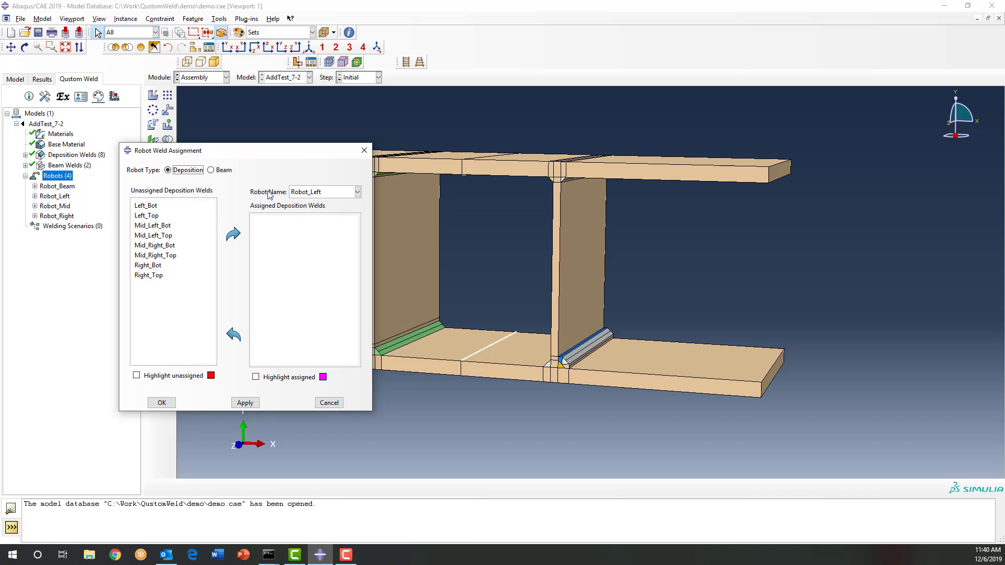
{"action": "left_click", "coordinate": [307, 192]}
{"action": "left_click", "coordinate": [307, 193]}
{"action": "left_click", "coordinate": [329, 62]}
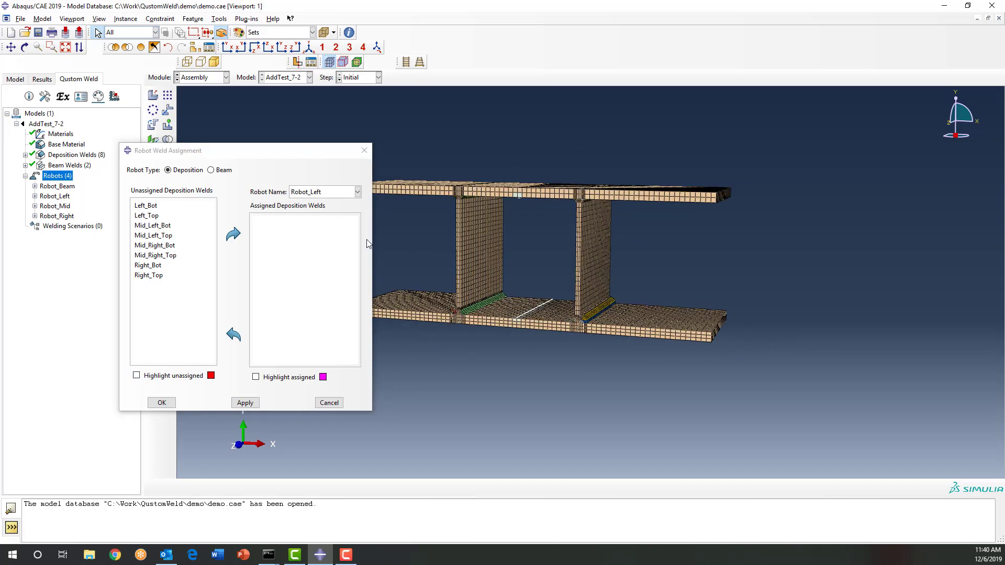
Step: Assign the Left_Bot and Left_Top deposition welds to Robot_Left, with highlighting of unassigned welds turned on
{"action": "left_click", "coordinate": [148, 206]}
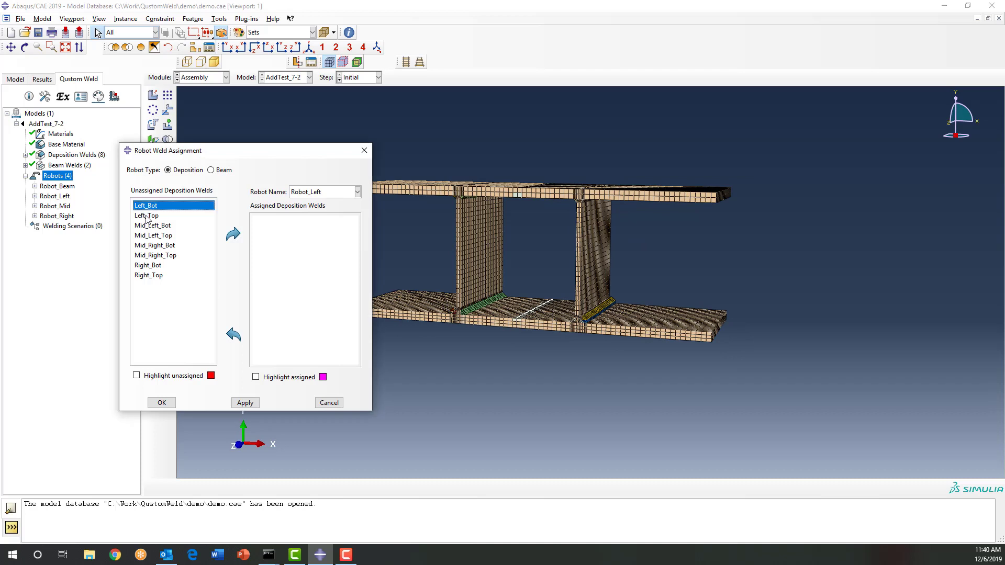
{"action": "left_click", "coordinate": [148, 216], "text": "shift"}
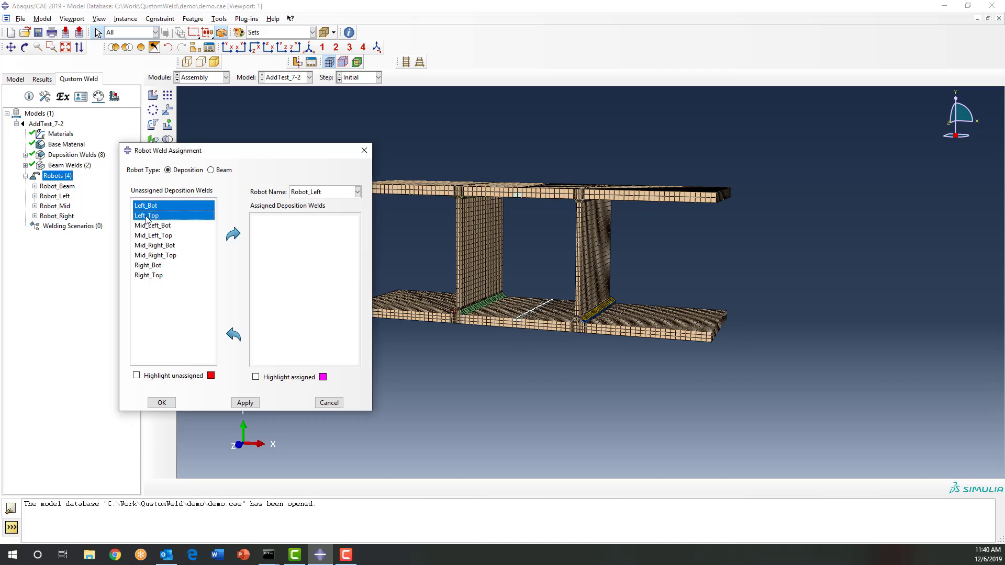
{"action": "left_click", "coordinate": [136, 375]}
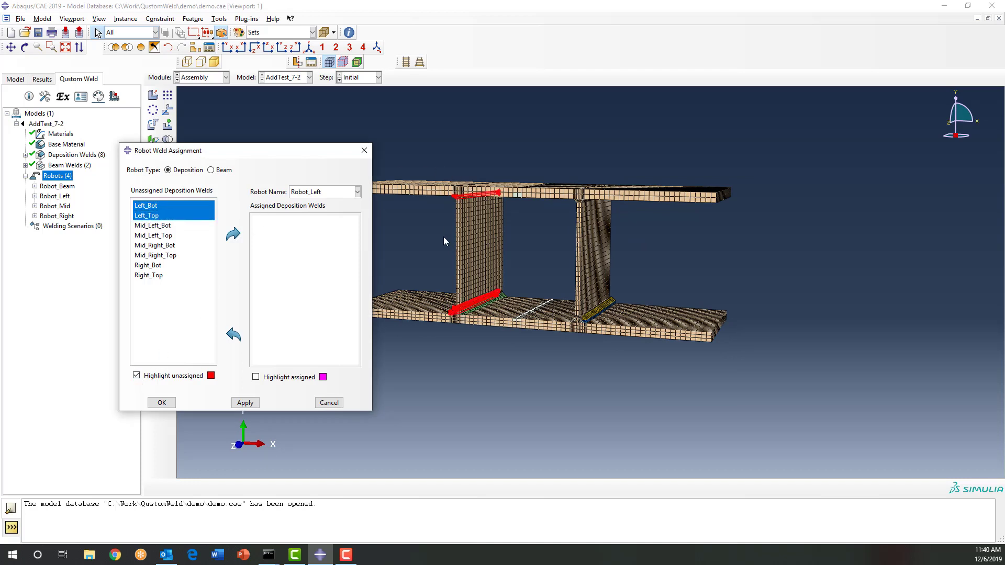
{"action": "left_click", "coordinate": [234, 234]}
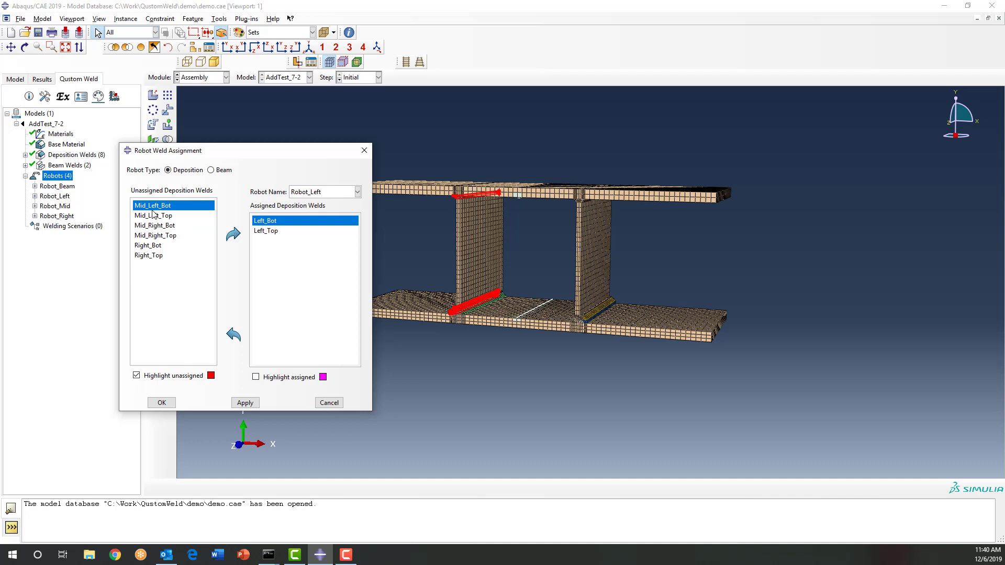
{"action": "left_click_drag", "start_coordinate": [154, 211], "coordinate": [153, 237]}
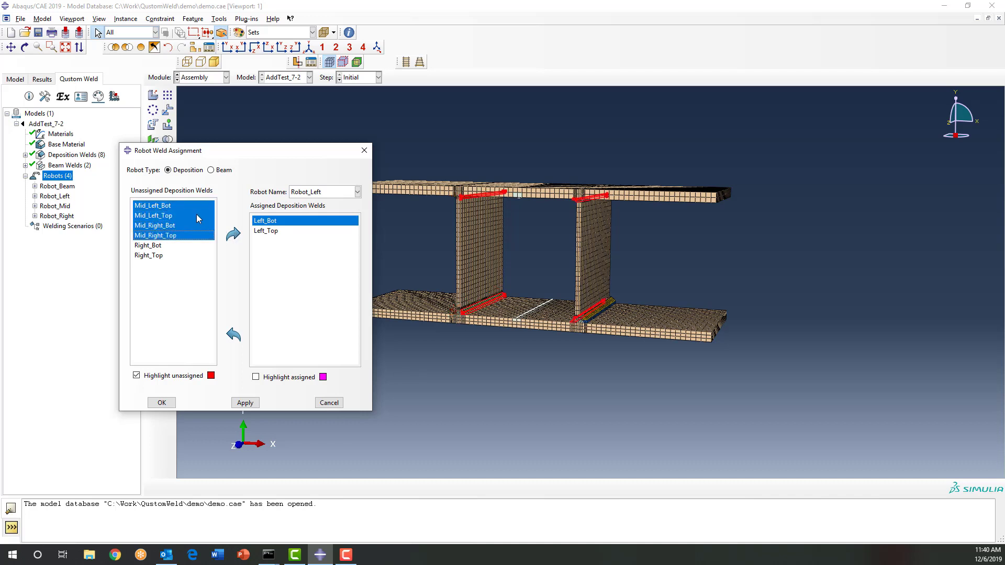
{"action": "left_click", "coordinate": [234, 235]}
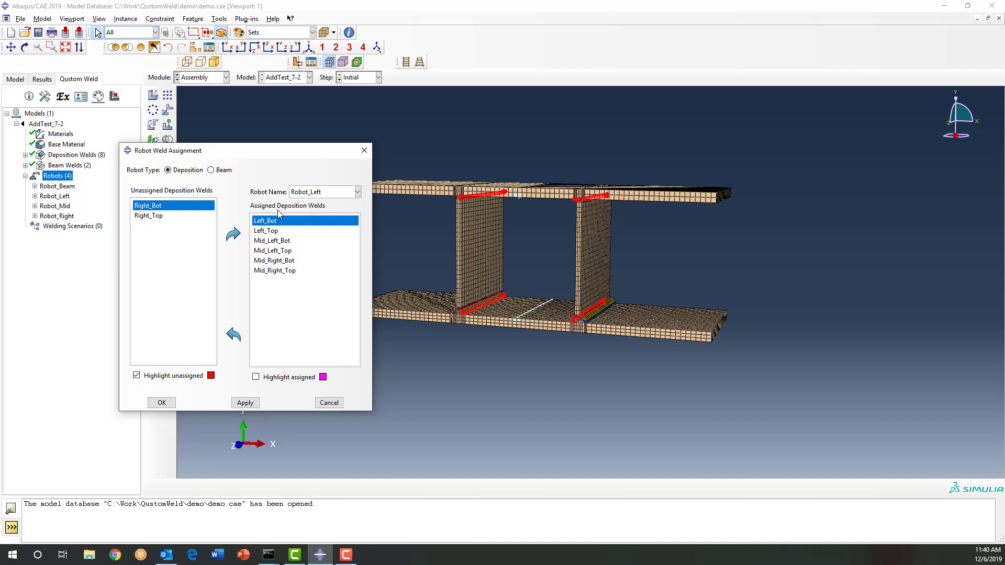
{"action": "left_click", "coordinate": [313, 194]}
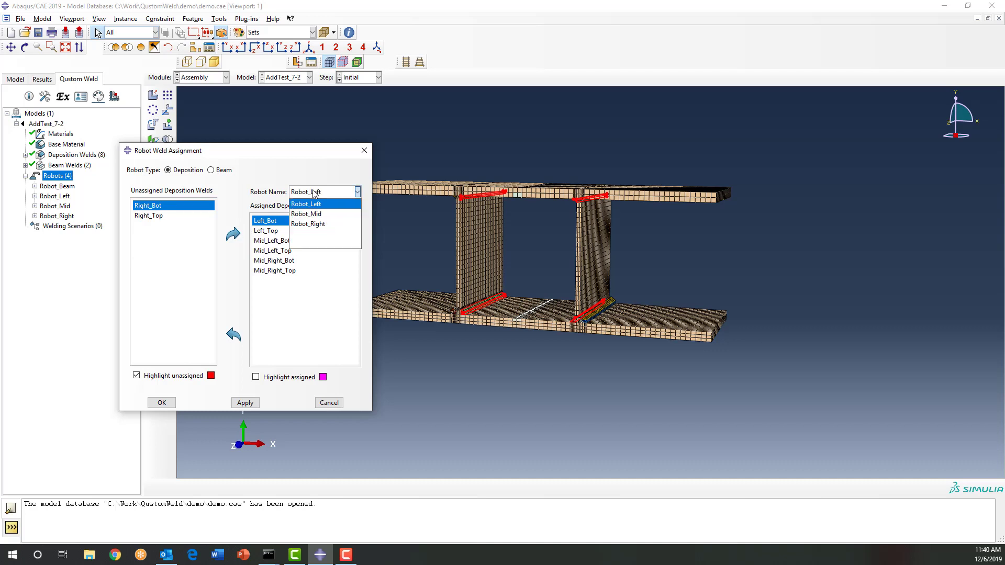
{"action": "left_click", "coordinate": [315, 194]}
{"action": "left_click_drag", "start_coordinate": [272, 241], "coordinate": [271, 274]}
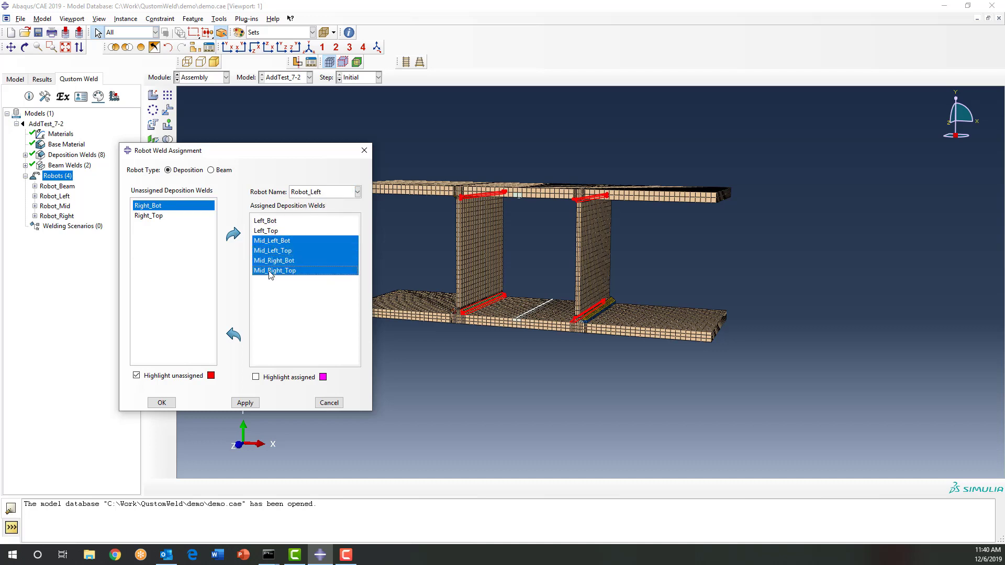
{"action": "left_click", "coordinate": [233, 335]}
Step: Assign the Mid_Left_Bot, Mid_Left_Top, Mid_Right_Bot and Mid_Right_Top deposition welds to Robot_Mid
{"action": "left_click", "coordinate": [313, 194]}
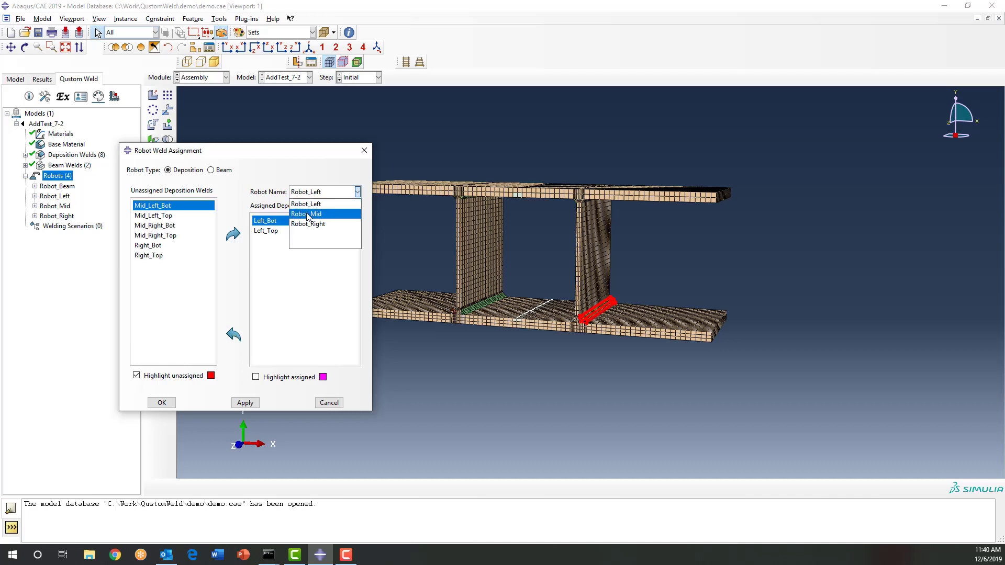
{"action": "left_click", "coordinate": [308, 214]}
{"action": "left_click_drag", "start_coordinate": [164, 209], "coordinate": [162, 236]}
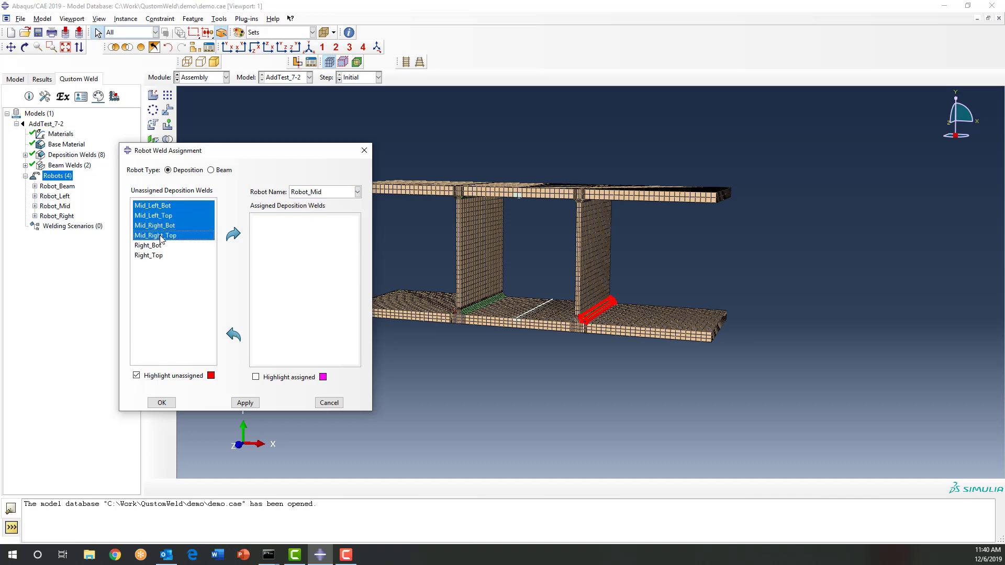
{"action": "left_click", "coordinate": [234, 232]}
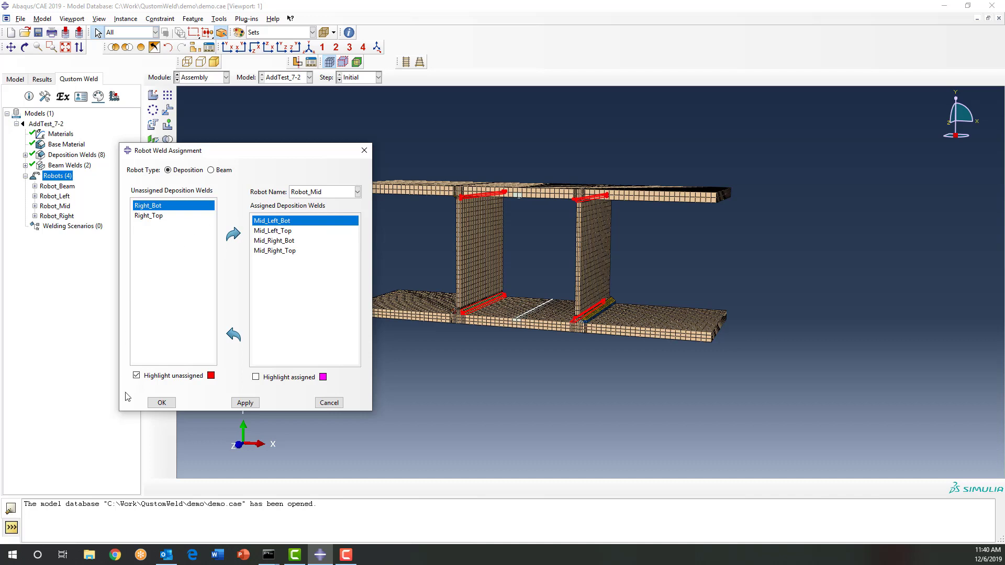
Step: Switch highlighting from unassigned to assigned welds, check Robot_Mid's welds one by one in the model, and turn the highlighting off
{"action": "left_click", "coordinate": [136, 376]}
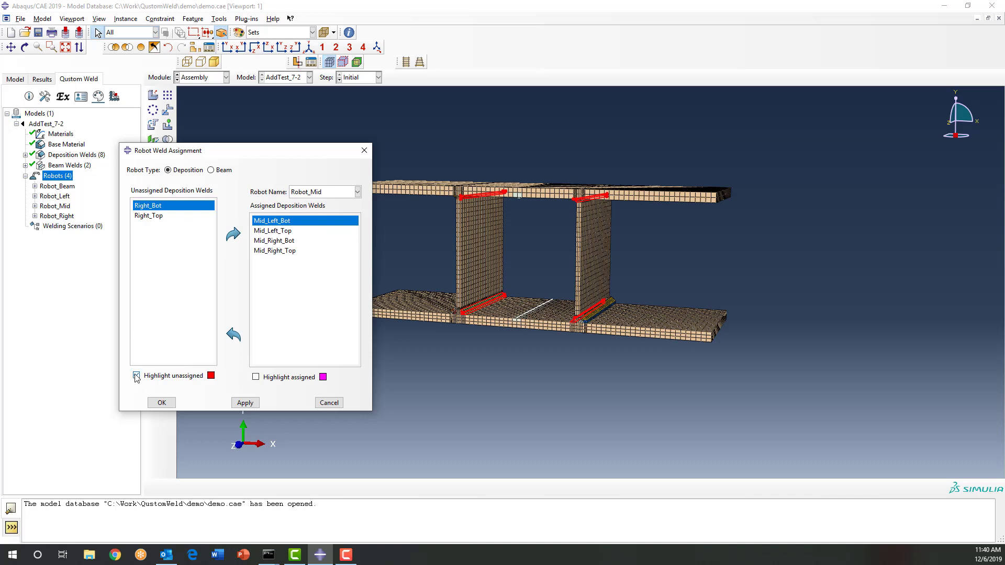
{"action": "left_click", "coordinate": [255, 377]}
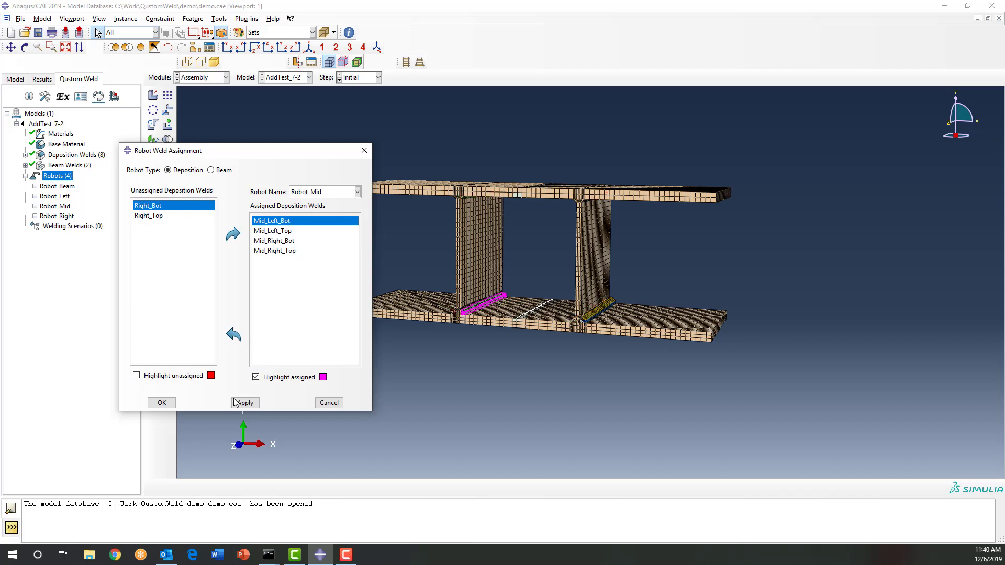
{"action": "left_click", "coordinate": [282, 228]}
{"action": "left_click", "coordinate": [280, 240]}
{"action": "left_click", "coordinate": [278, 250]}
{"action": "left_click", "coordinate": [273, 231]}
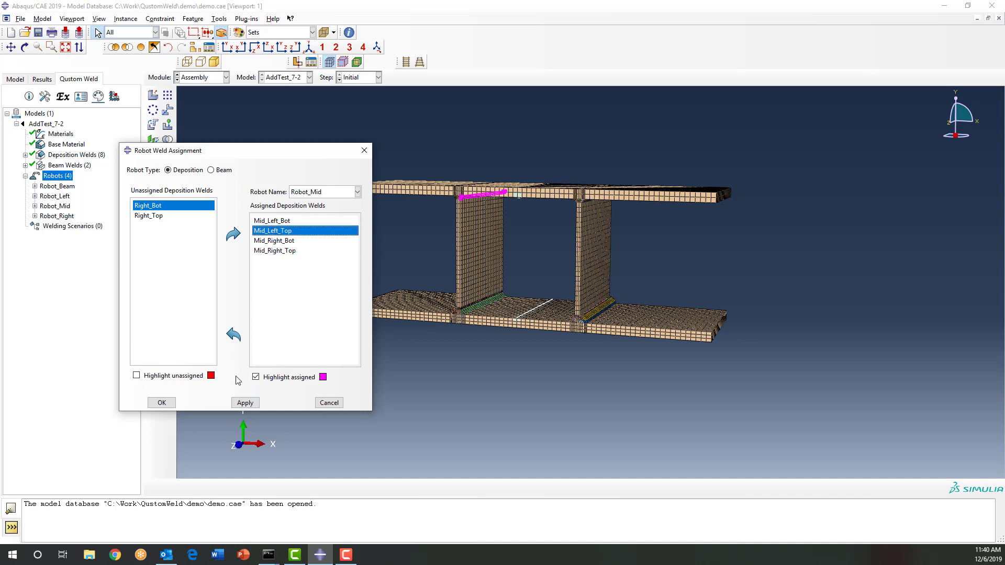
{"action": "left_click", "coordinate": [255, 377]}
Step: Assign the Right_Bot and Right_Top deposition welds to Robot_Right
{"action": "left_click_drag", "start_coordinate": [151, 209], "coordinate": [150, 216]}
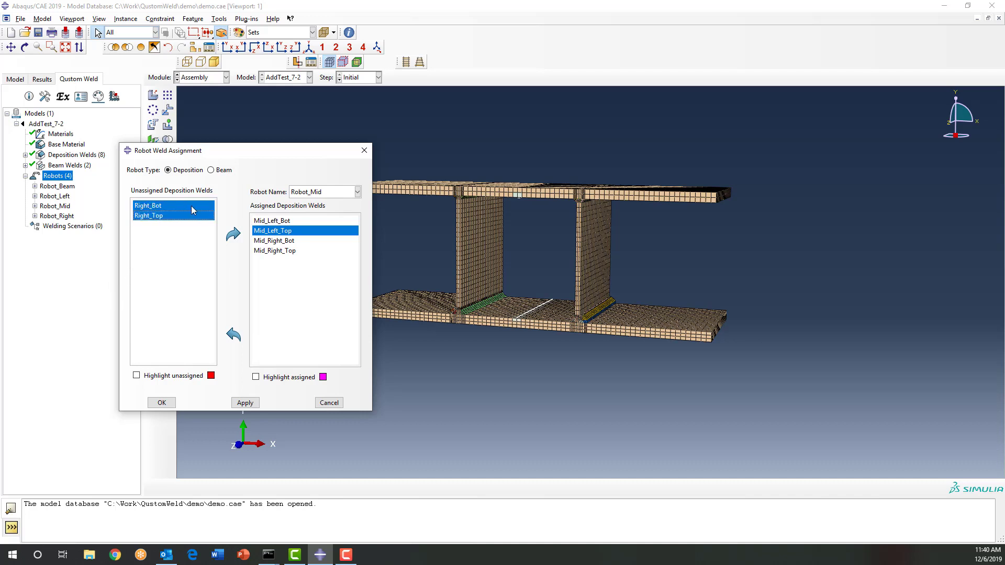
{"action": "left_click", "coordinate": [310, 192]}
{"action": "left_click", "coordinate": [279, 233]}
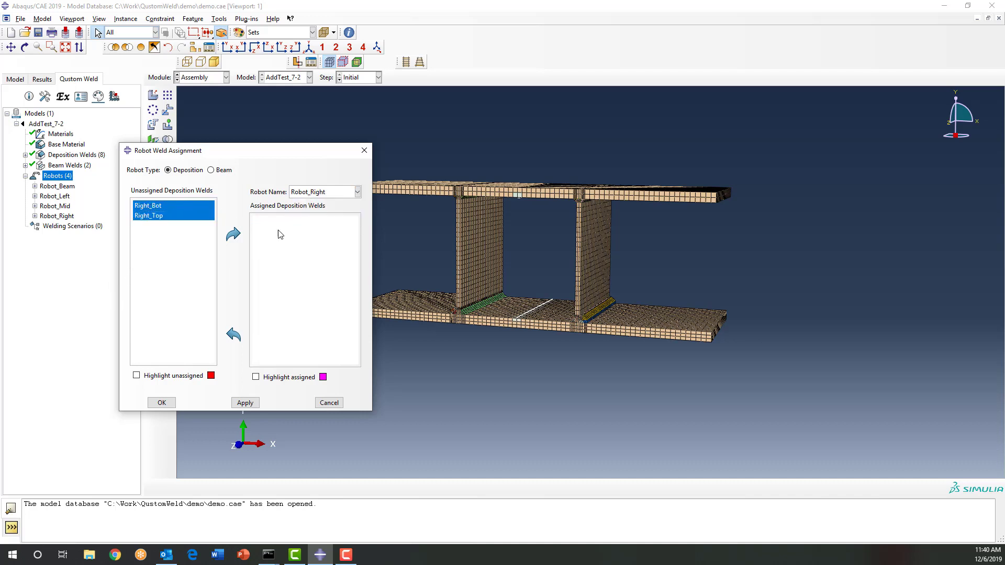
{"action": "left_click", "coordinate": [233, 234]}
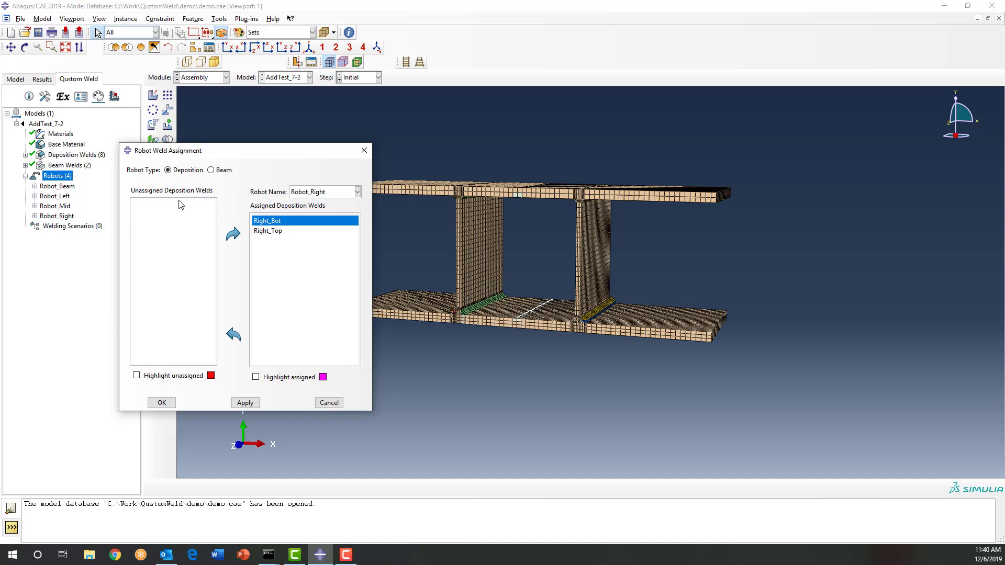
Step: Assign the Beam_Bot and Beam_Top beam welds to Robot_Beam and accept all robot weld assignments
{"action": "left_click", "coordinate": [217, 172]}
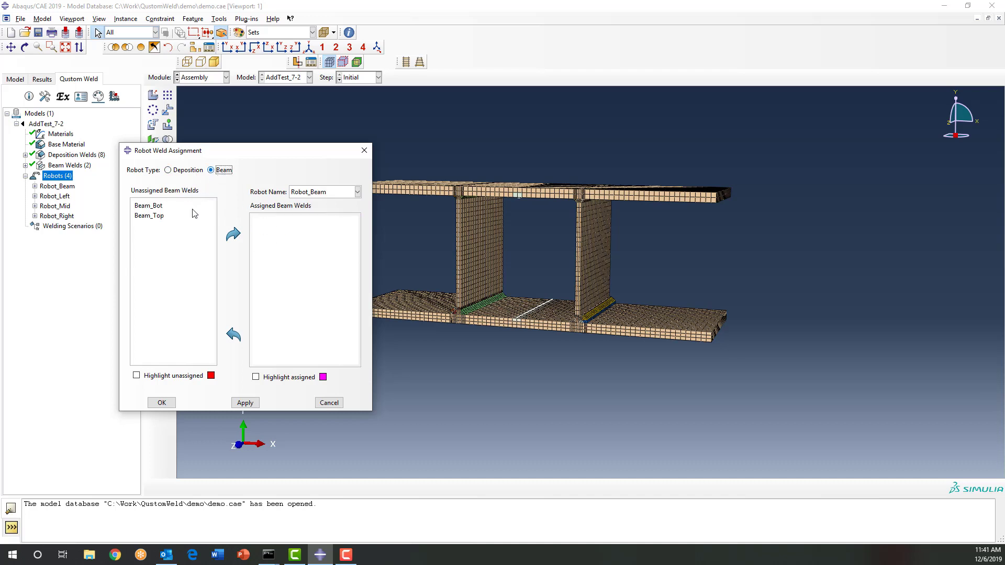
{"action": "left_click", "coordinate": [306, 193]}
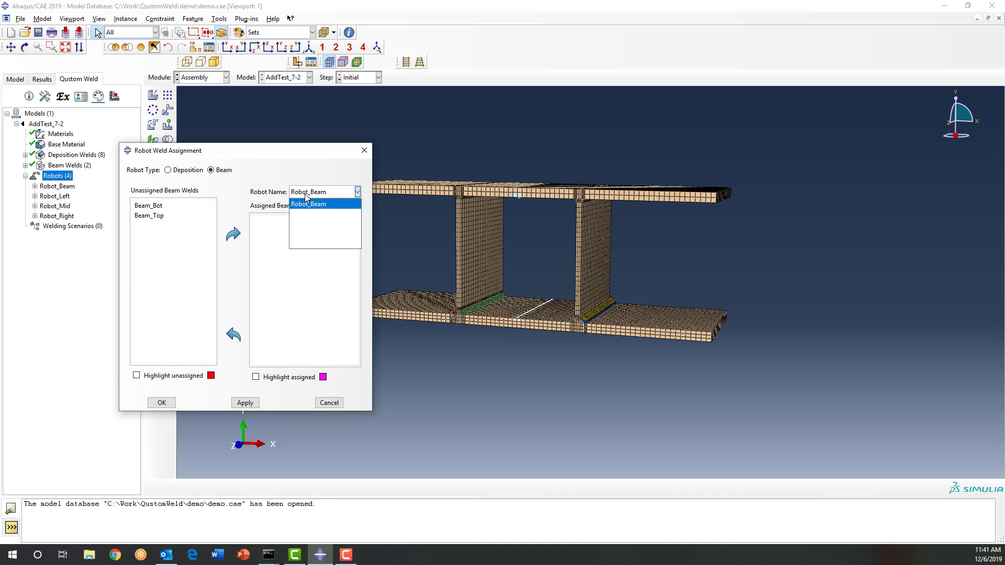
{"action": "left_click", "coordinate": [305, 194]}
{"action": "left_click_drag", "start_coordinate": [157, 205], "coordinate": [156, 215]}
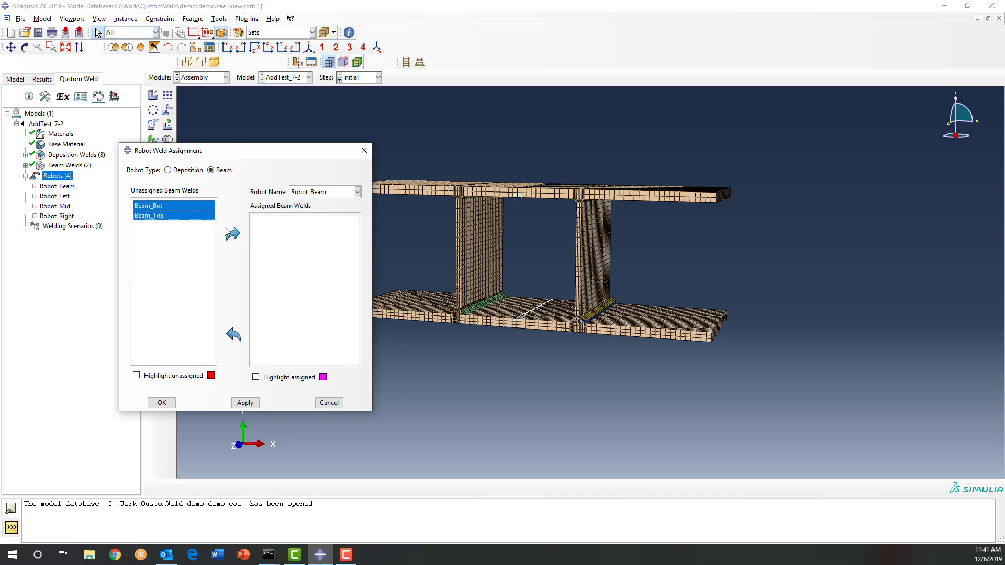
{"action": "left_click", "coordinate": [234, 234]}
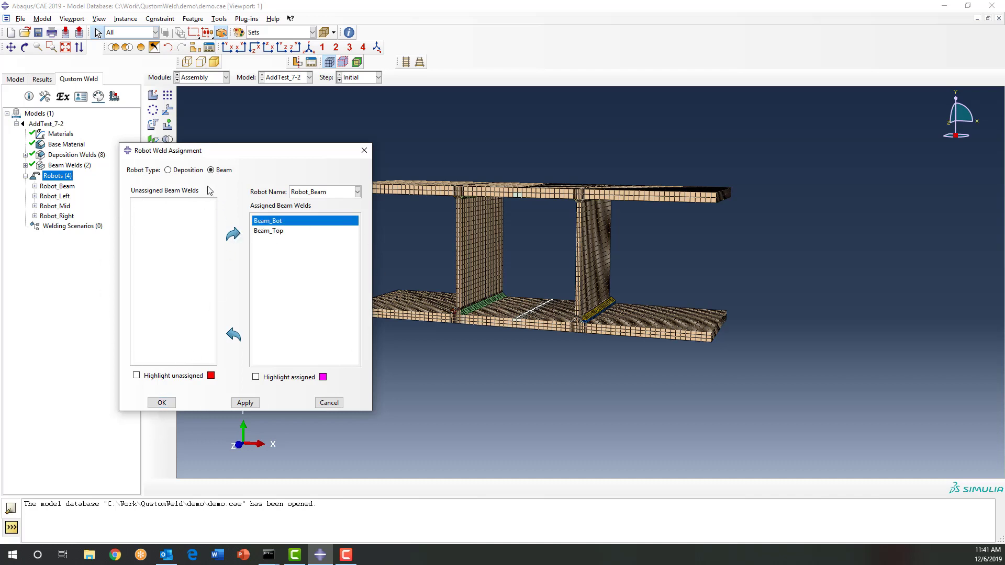
{"action": "left_click", "coordinate": [162, 403]}
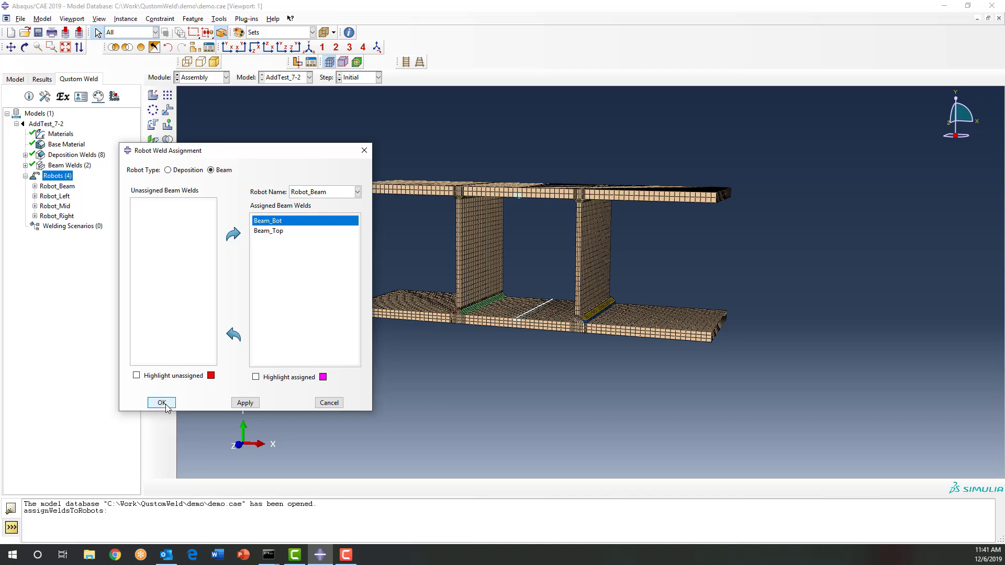
Step: Review the robots' assigned welds in the model tree and open the deposition weld controls of Robot_Right
{"action": "left_click", "coordinate": [34, 186]}
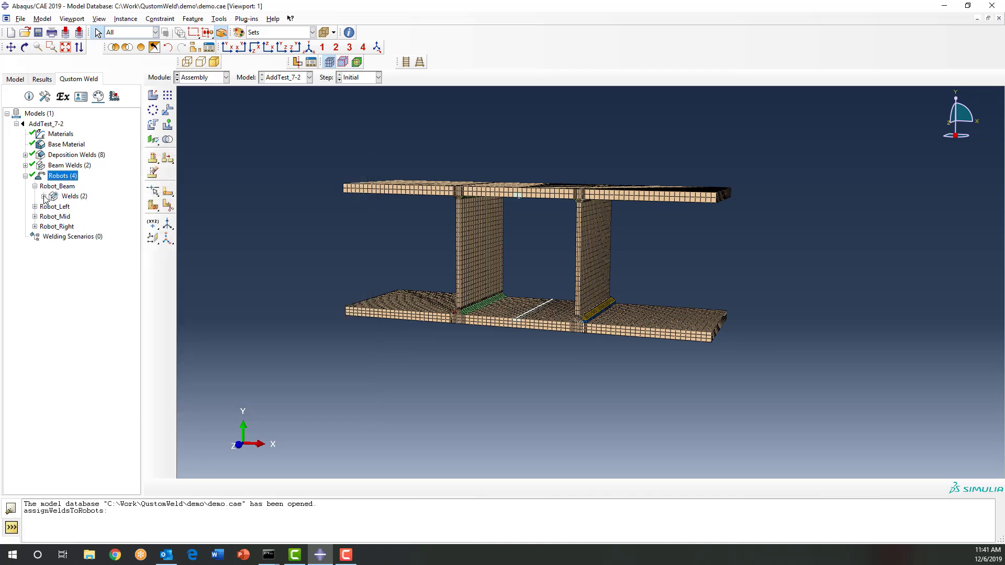
{"action": "left_click", "coordinate": [35, 186]}
{"action": "left_click", "coordinate": [34, 216]}
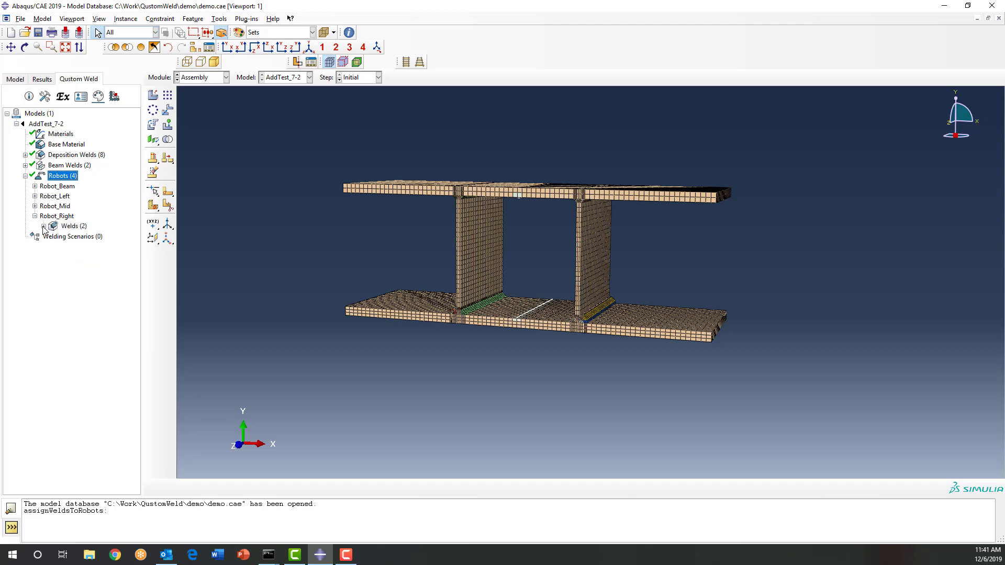
{"action": "left_click", "coordinate": [44, 226]}
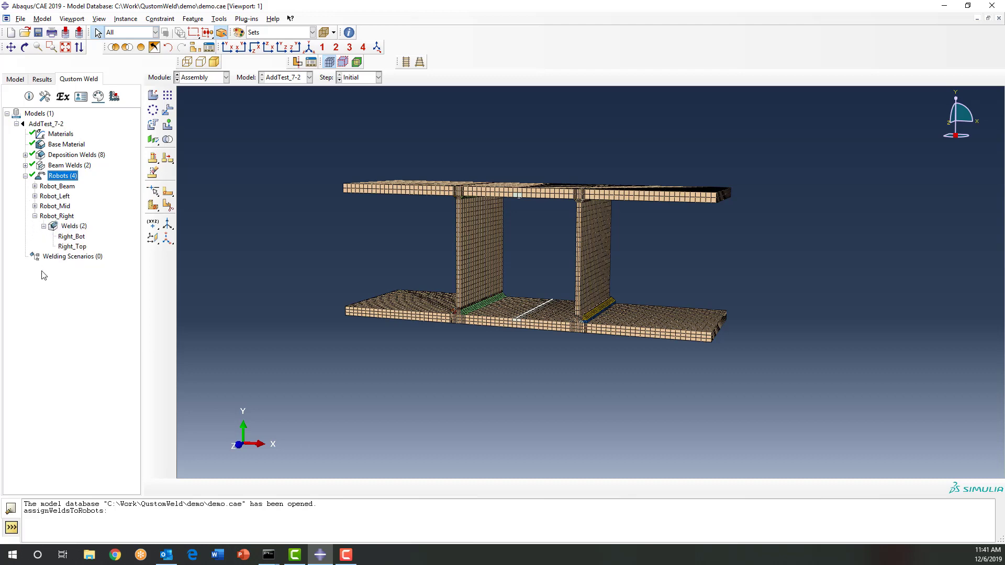
{"action": "double_click", "coordinate": [78, 227]}
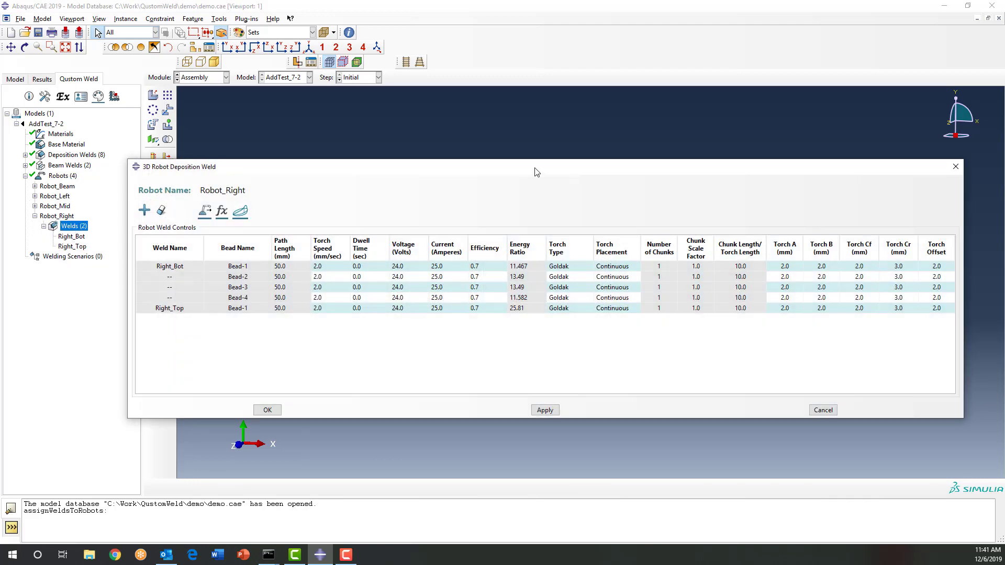
{"action": "left_click_drag", "start_coordinate": [536, 172], "coordinate": [473, 225]}
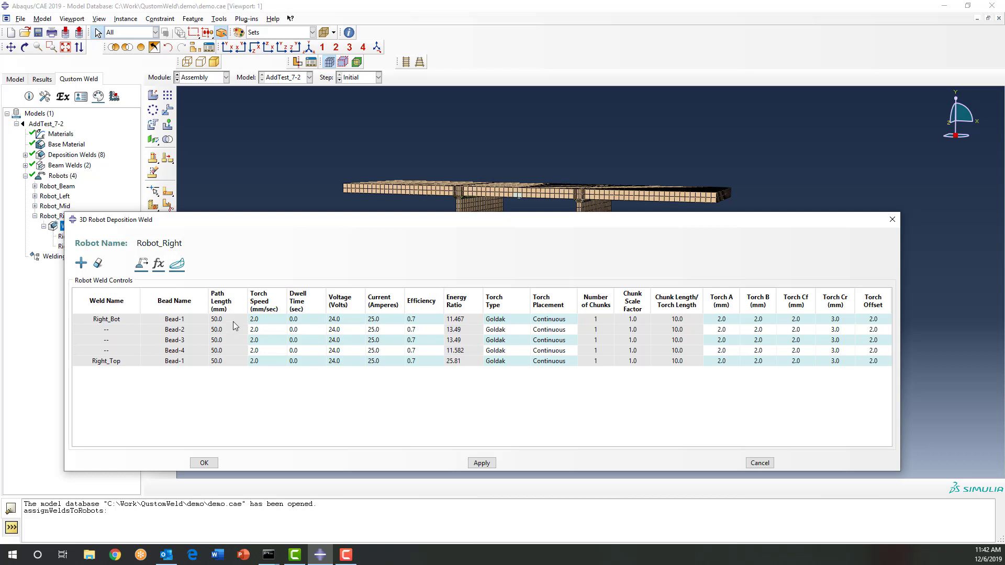
Step: Hide and show the column groups of Robot_Right's weld controls down to the torch dimensions, cancel the dialog and collapse Robot_Right
{"action": "left_click", "coordinate": [181, 265]}
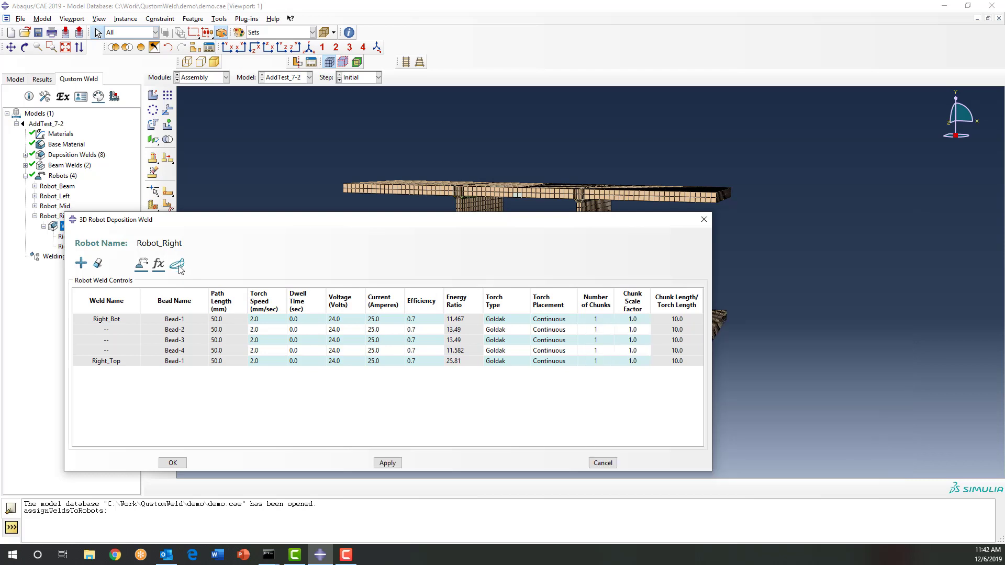
{"action": "left_click", "coordinate": [158, 265]}
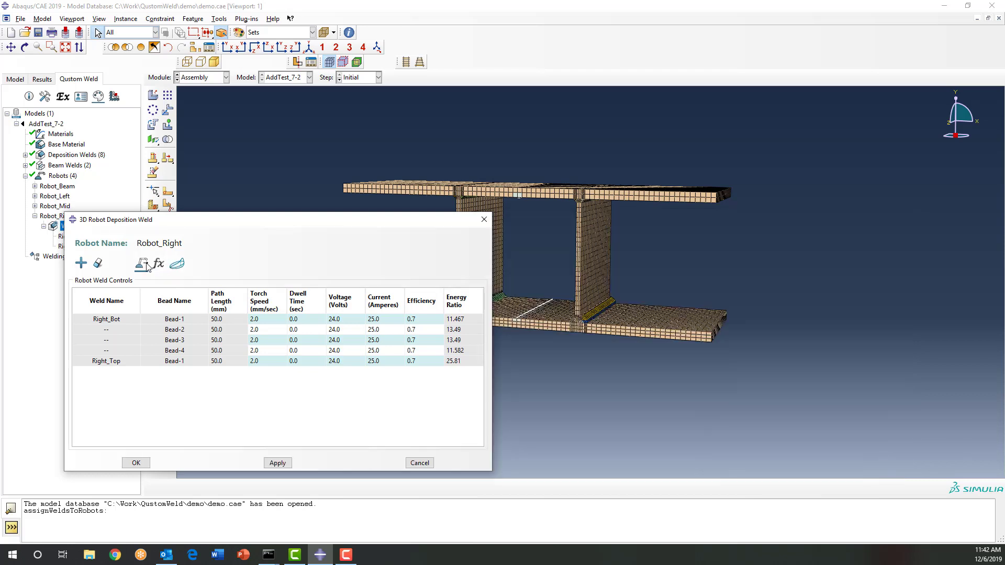
{"action": "left_click", "coordinate": [145, 265]}
{"action": "left_click", "coordinate": [158, 265]}
{"action": "left_click", "coordinate": [177, 265]}
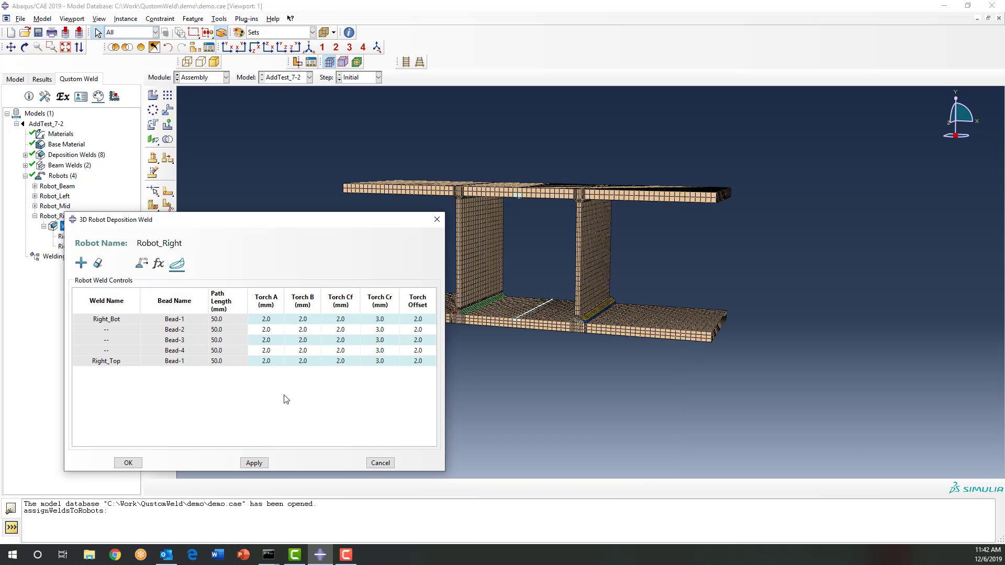
{"action": "left_click", "coordinate": [381, 464]}
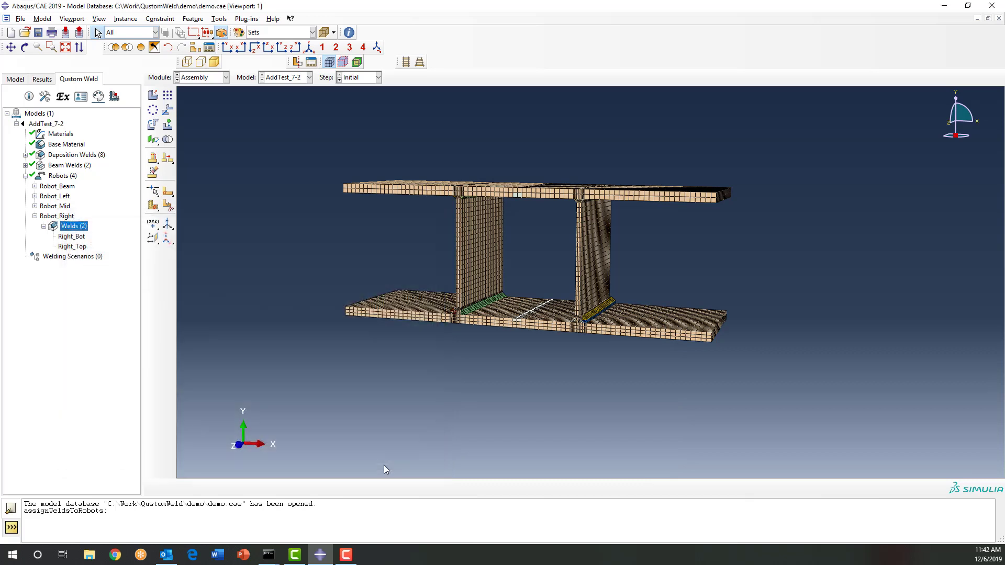
{"action": "left_click", "coordinate": [43, 226]}
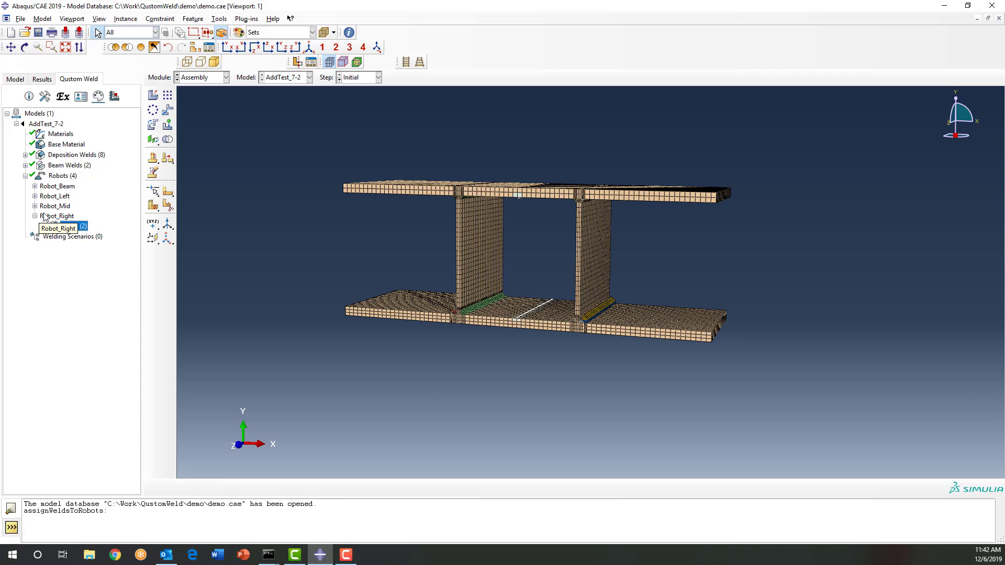
{"action": "left_click", "coordinate": [34, 216]}
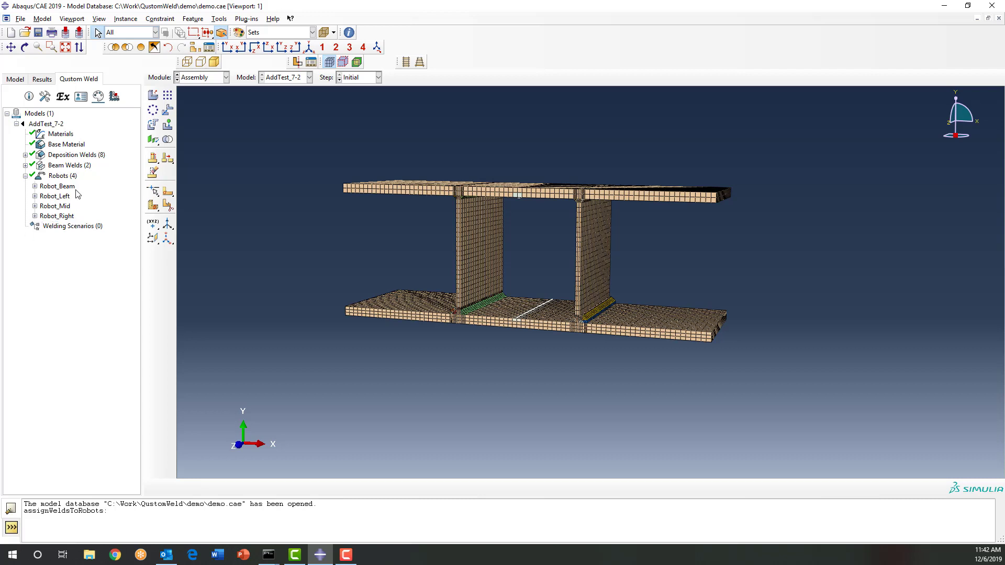
Step: Create the welding scenario Scenario-1 with a default bead cool down time of 300 seconds
{"action": "left_click", "coordinate": [63, 228]}
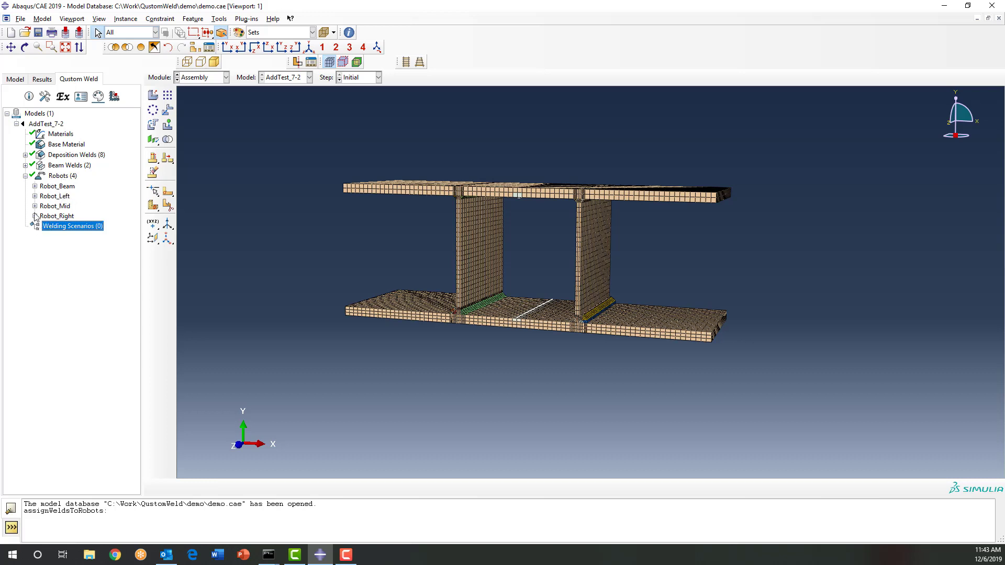
{"action": "right_click", "coordinate": [51, 227]}
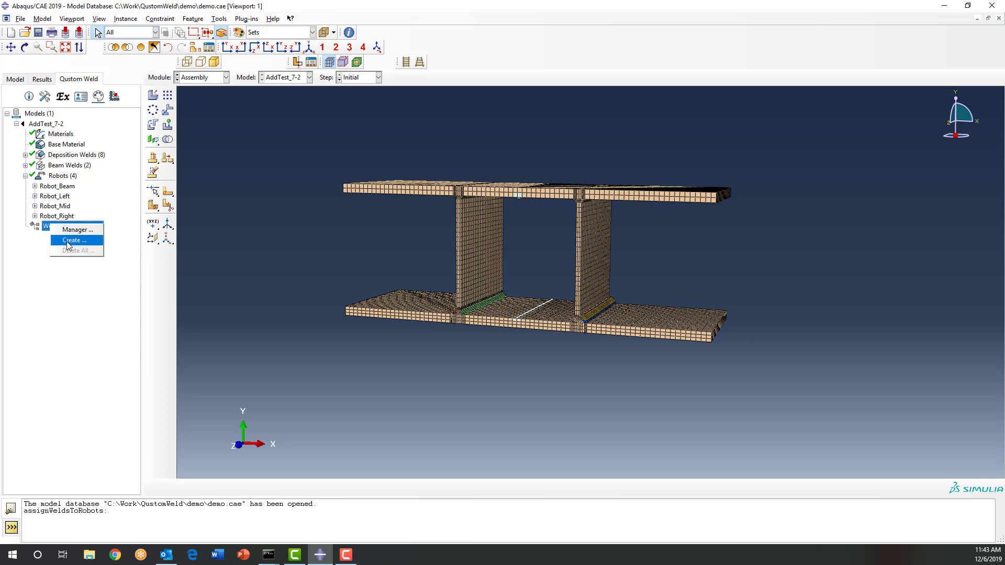
{"action": "left_click", "coordinate": [67, 240]}
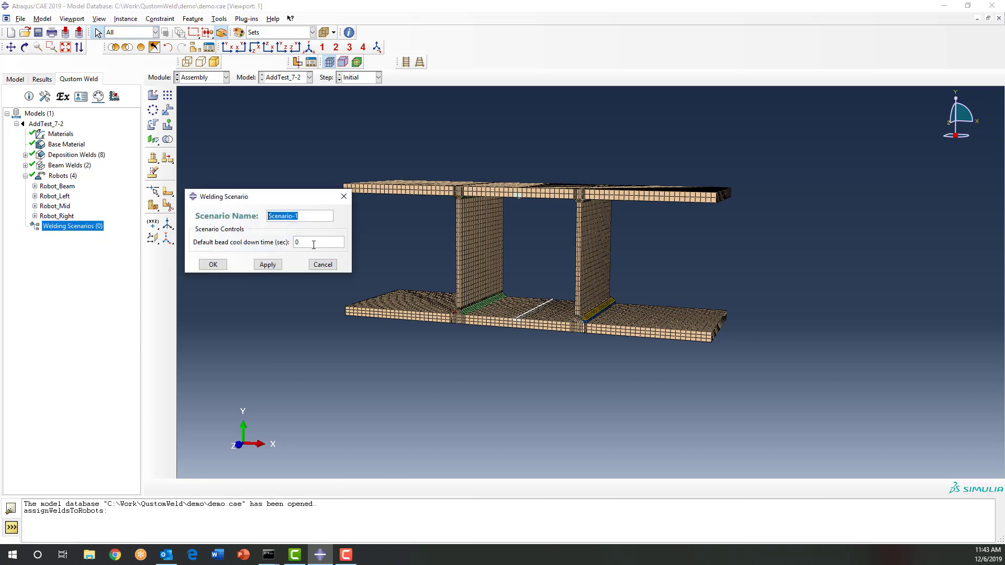
{"action": "left_click", "coordinate": [313, 216]}
{"action": "left_click", "coordinate": [314, 243]}
{"action": "type", "text": "300"}
{"action": "left_click", "coordinate": [214, 265]}
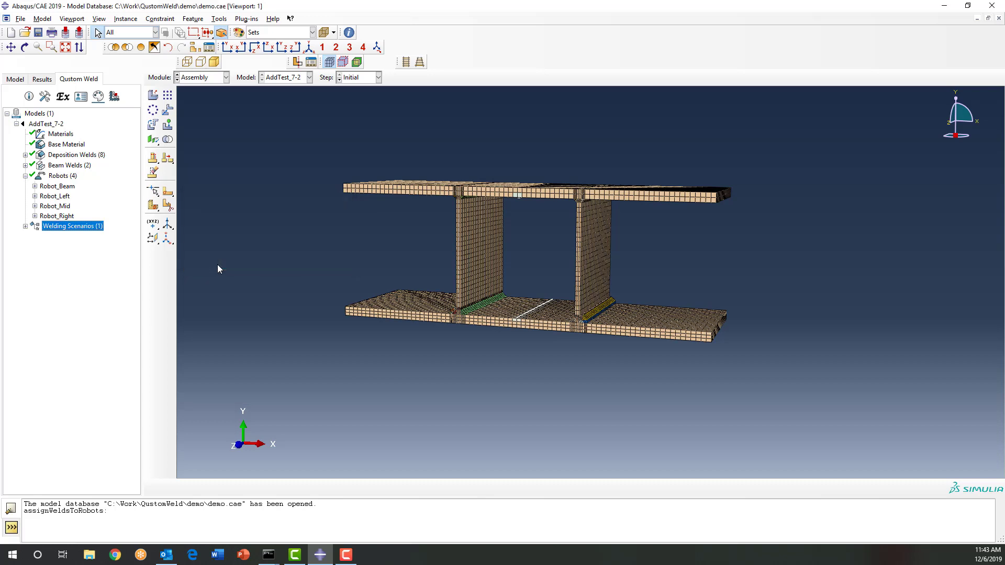
Step: Open Robot_Right's weld sequence settings in Scenario-1 and check the Right_Bot weld and its first bead
{"action": "left_click", "coordinate": [25, 227]}
{"action": "left_click", "coordinate": [34, 236]}
{"action": "left_click", "coordinate": [43, 247]}
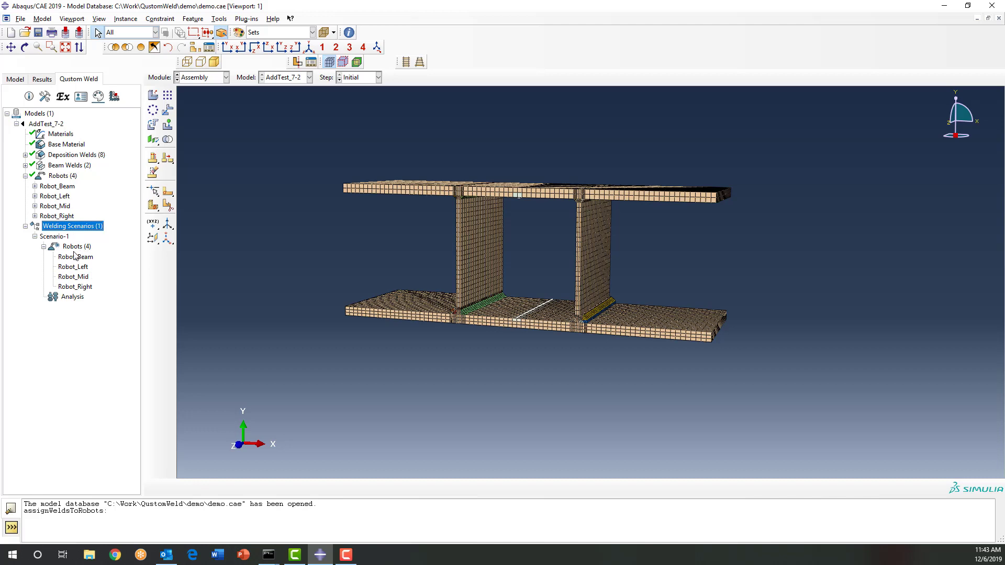
{"action": "double_click", "coordinate": [71, 287]}
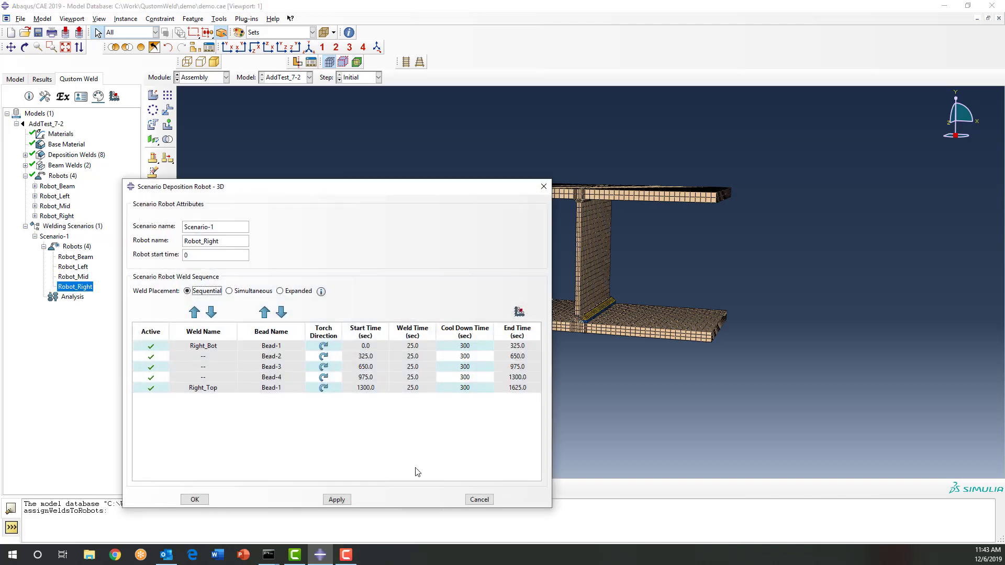
{"action": "left_click_drag", "start_coordinate": [323, 192], "coordinate": [254, 191]}
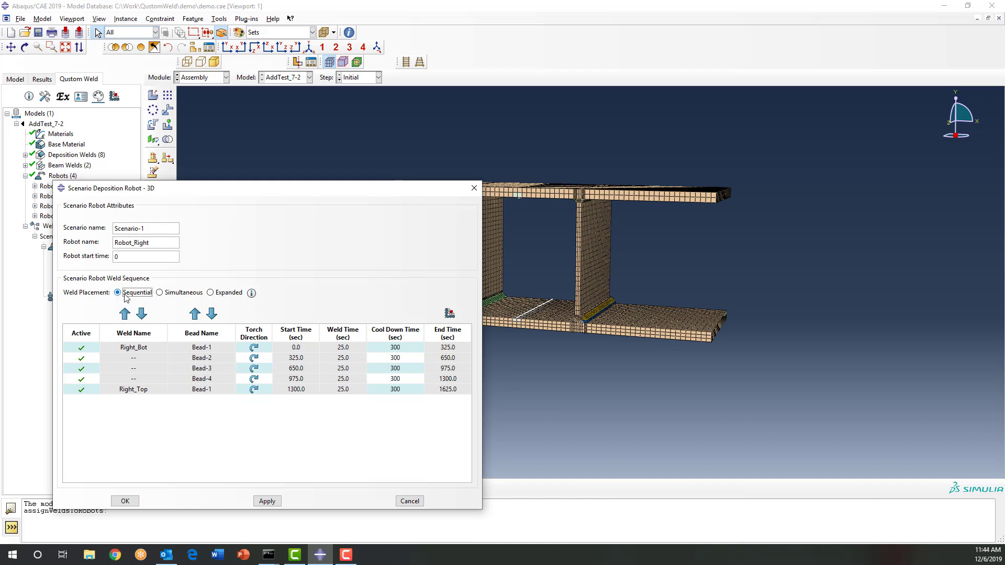
{"action": "left_click", "coordinate": [136, 349]}
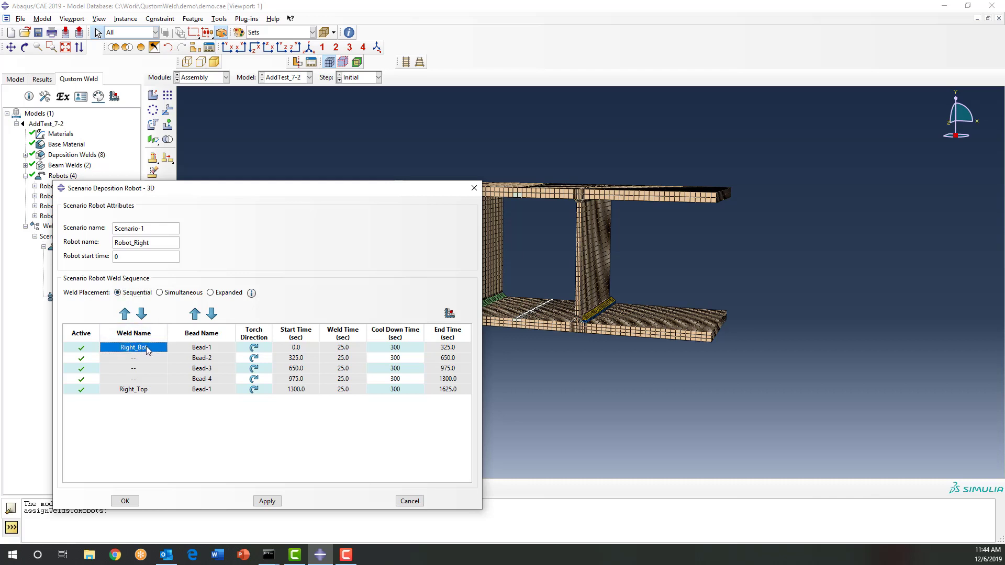
{"action": "left_click", "coordinate": [206, 349]}
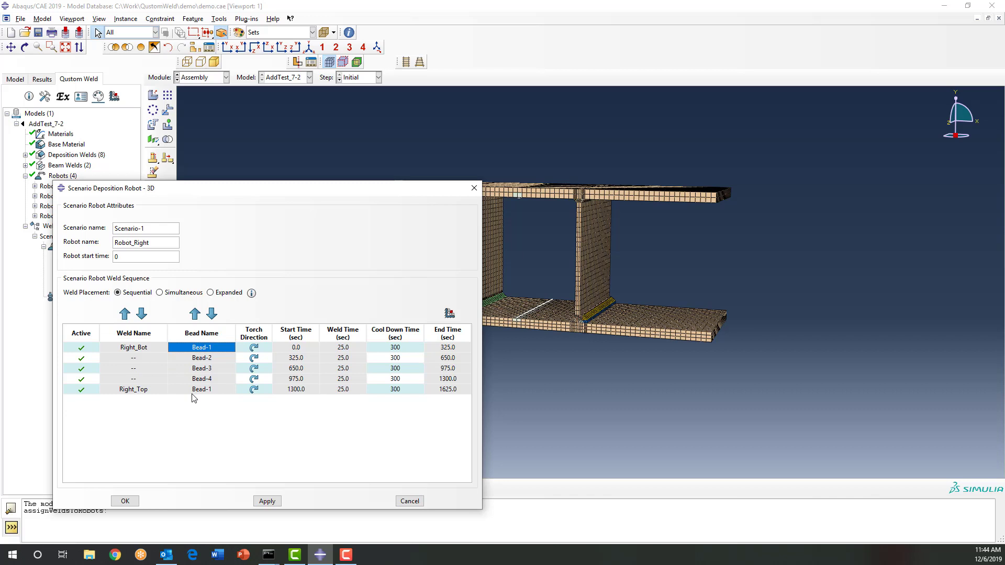
Step: Set Robot_Right's weld placement to Simultaneous and move the Right_Top weld ahead of Right_Bot
{"action": "left_click", "coordinate": [160, 293]}
{"action": "left_click", "coordinate": [145, 393]}
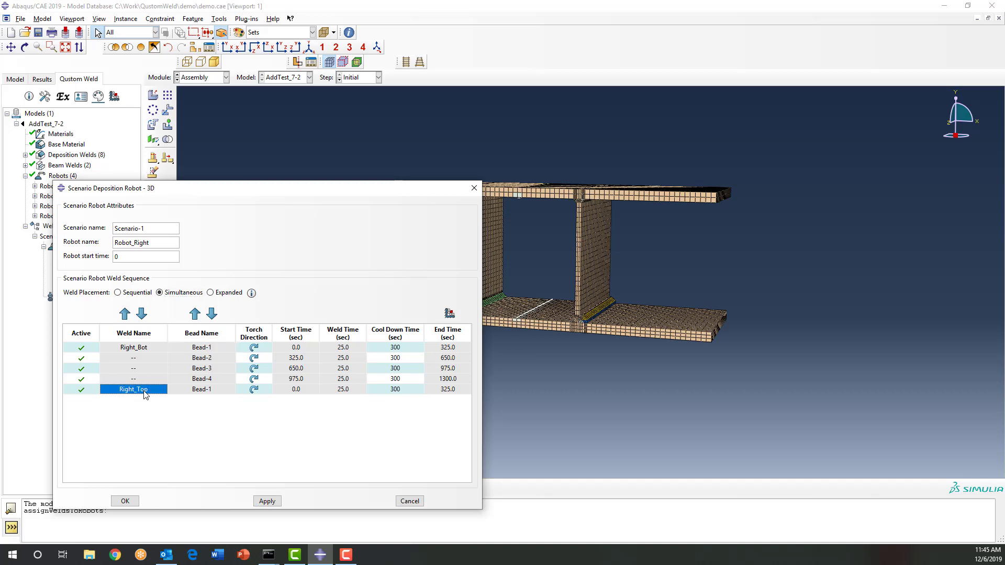
{"action": "left_click", "coordinate": [126, 314]}
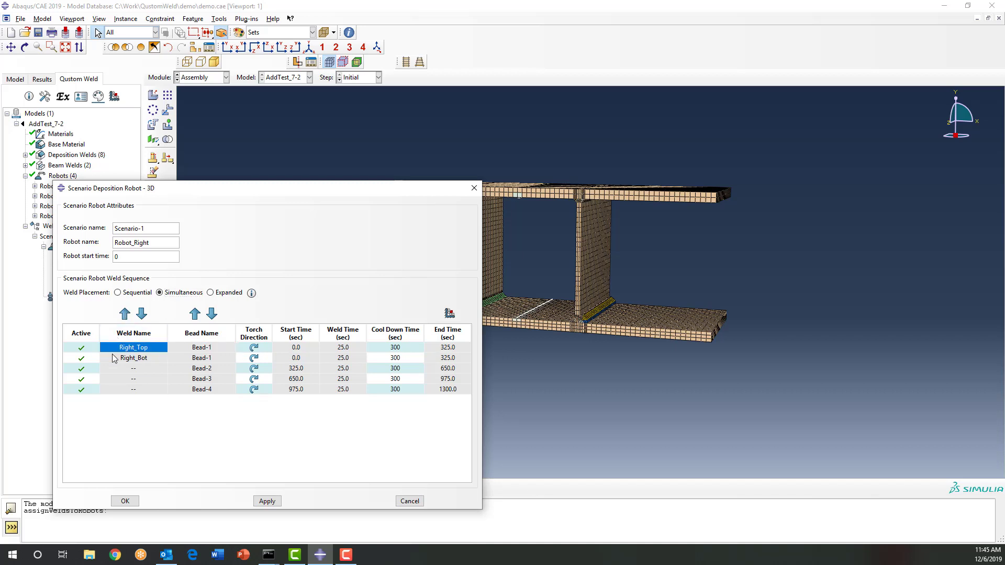
Step: Move Bead-3 of Right_Bot ahead of Bead-2 in the bead sequence and move it back down
{"action": "scroll", "coordinate": [594, 321], "scroll_direction": "up", "scroll_amount": 1}
{"action": "scroll", "coordinate": [594, 321], "scroll_direction": "up", "scroll_amount": 5}
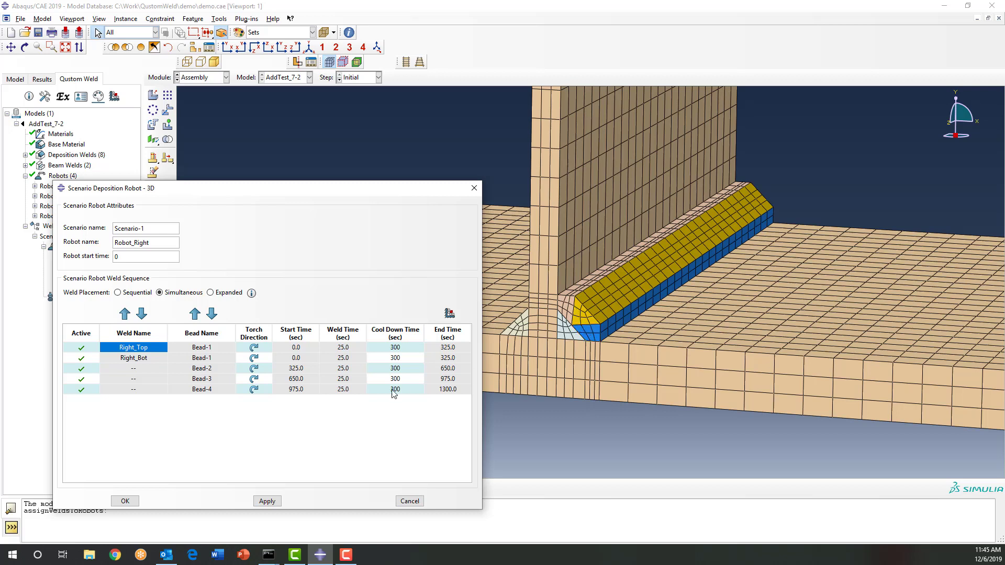
{"action": "left_click", "coordinate": [208, 381]}
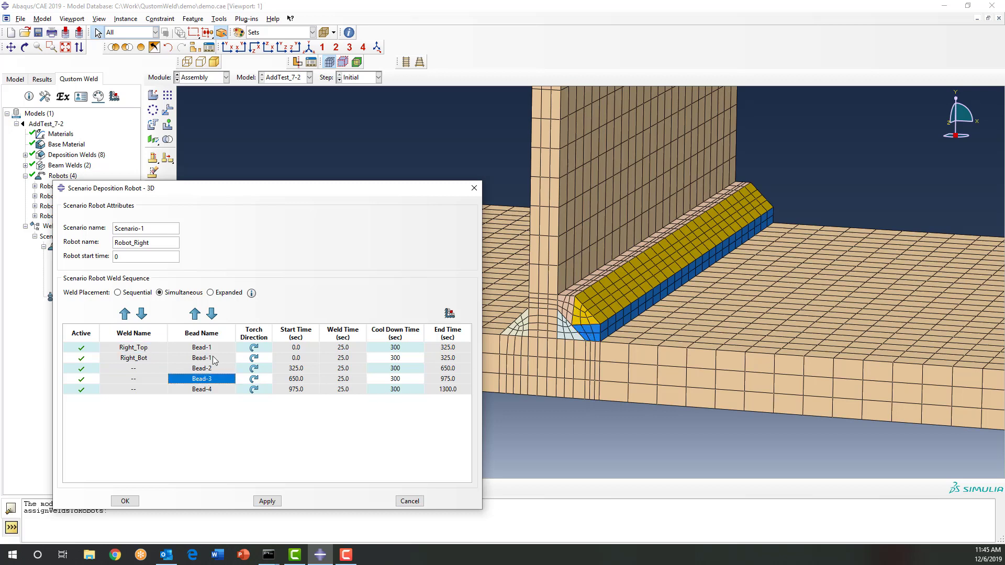
{"action": "left_click", "coordinate": [195, 314]}
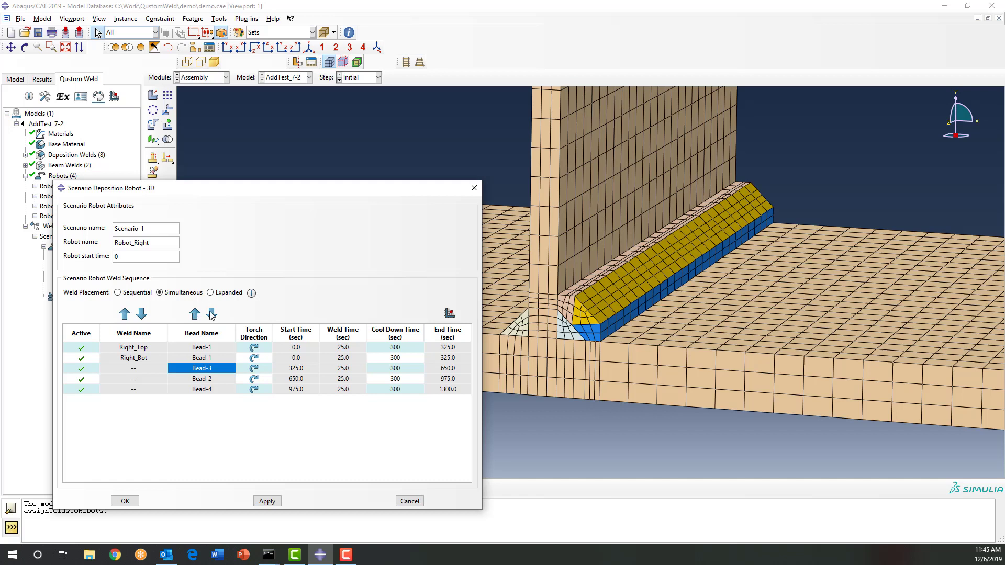
{"action": "left_click", "coordinate": [212, 314]}
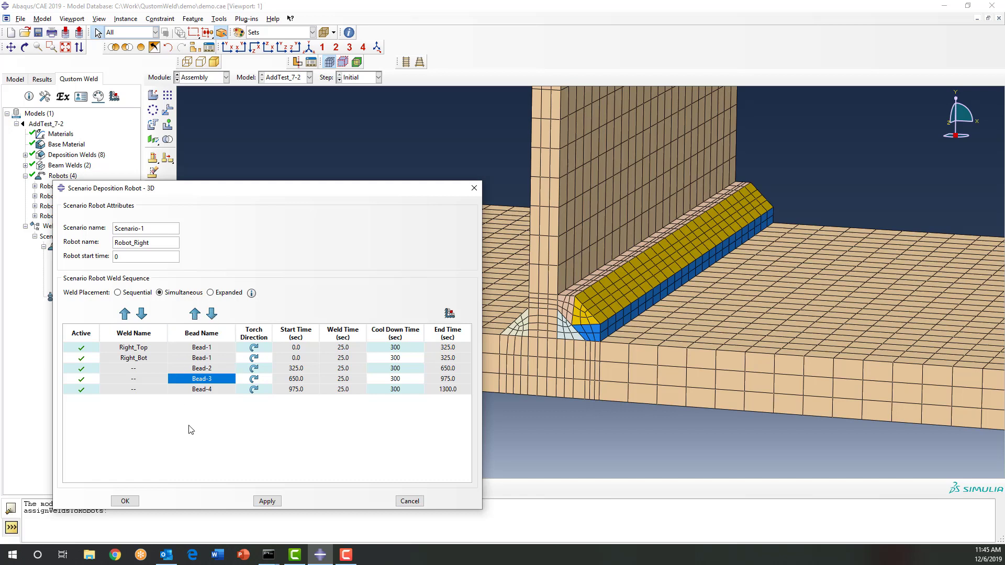
Step: Examine the start, weld and end times of the Right_Top and Right_Bot beads in the weld sequence
{"action": "left_click", "coordinate": [205, 361]}
{"action": "left_click", "coordinate": [143, 358]}
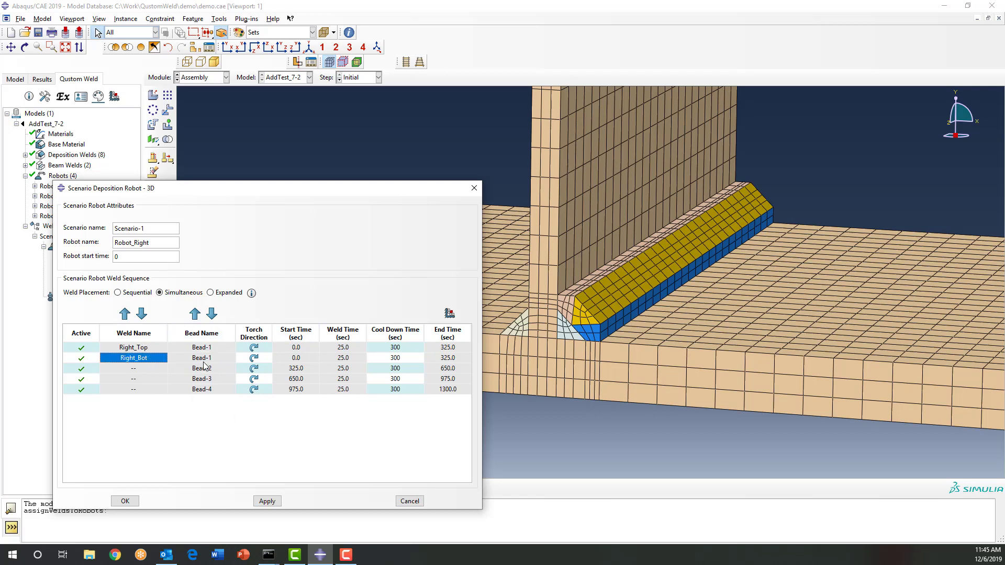
{"action": "left_click", "coordinate": [295, 350]}
{"action": "left_click", "coordinate": [340, 349]}
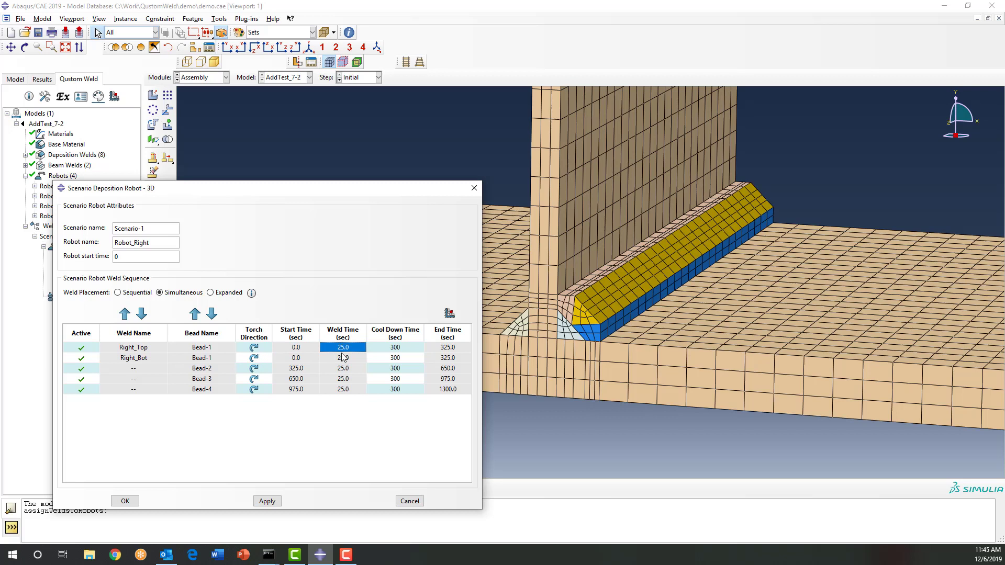
{"action": "left_click", "coordinate": [454, 347]}
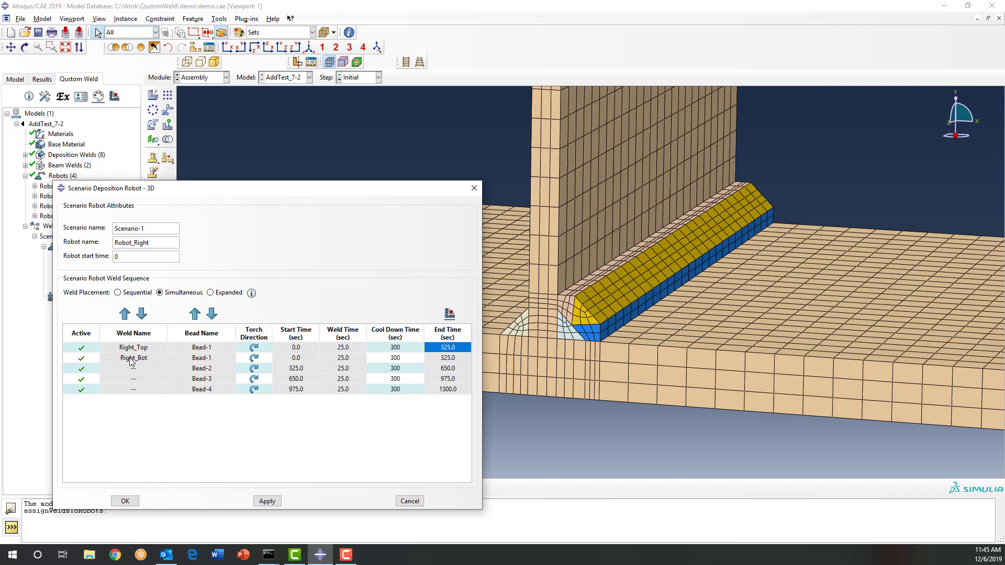
Step: Reverse the torch direction of Right_Bot's Bead-4, check its direction arrow on the model, and restore the original direction
{"action": "left_click", "coordinate": [255, 390]}
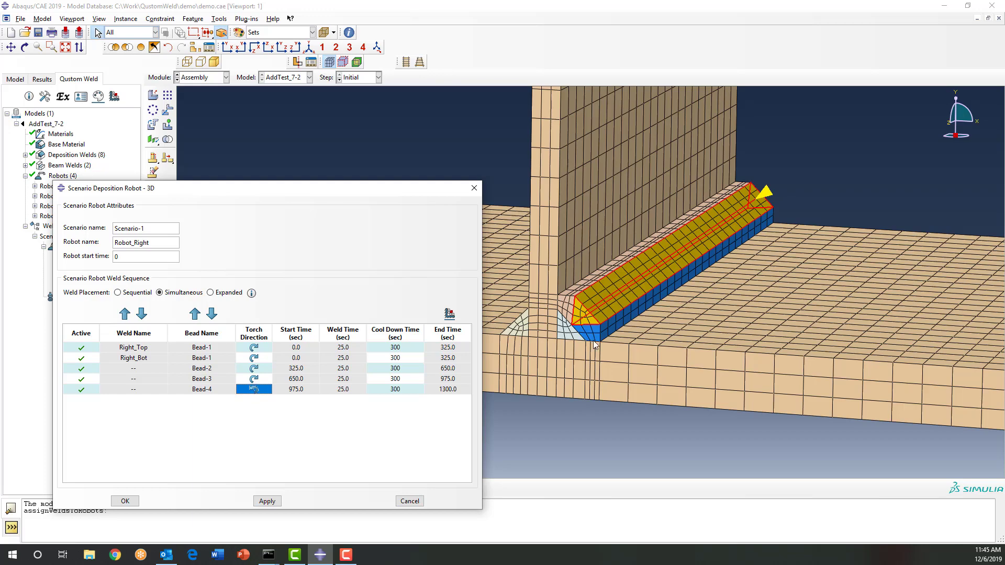
{"action": "scroll", "coordinate": [785, 187], "scroll_direction": "up", "scroll_amount": 6}
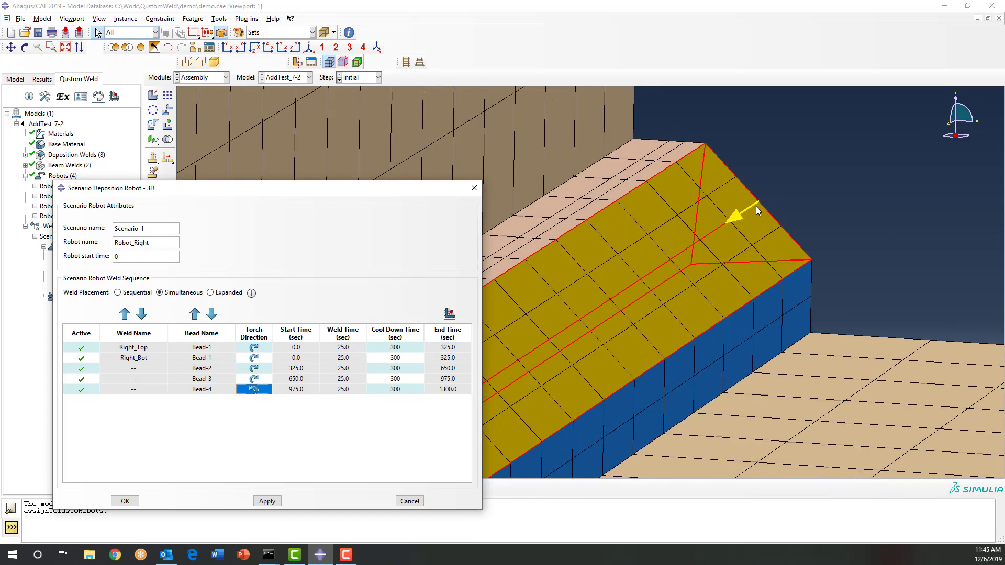
{"action": "scroll", "coordinate": [757, 209], "scroll_direction": "down", "scroll_amount": 8}
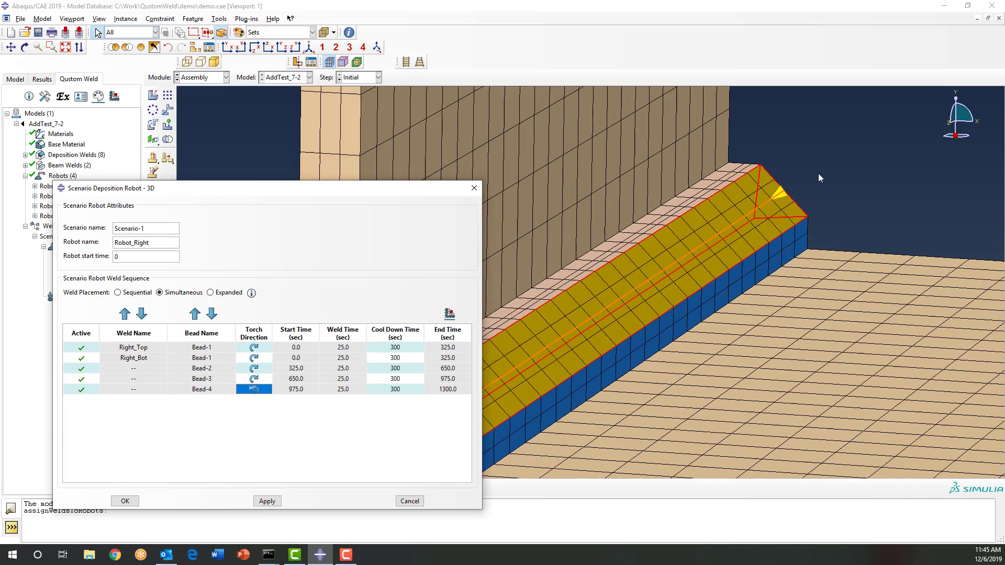
{"action": "scroll", "coordinate": [840, 169], "scroll_direction": "down", "scroll_amount": 3}
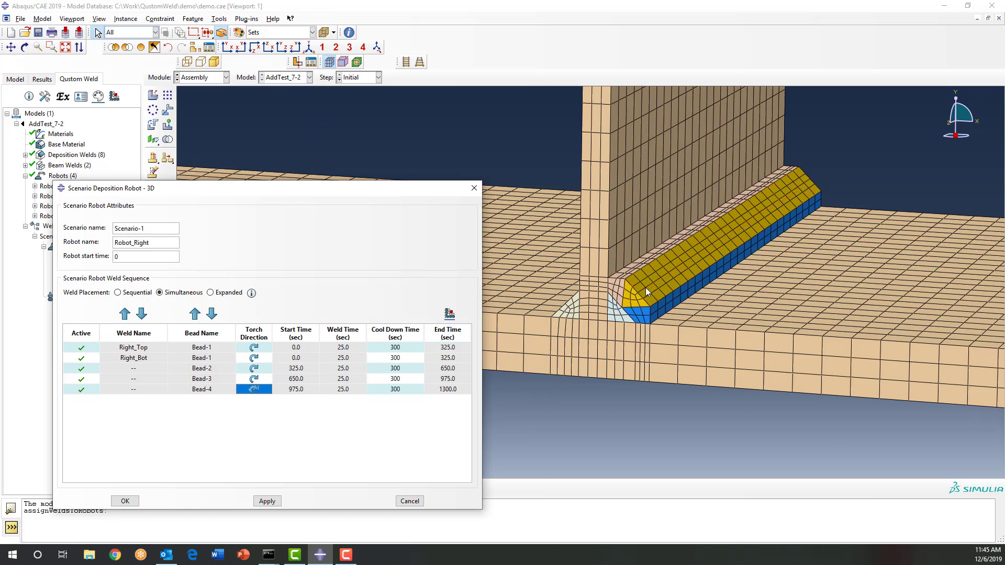
{"action": "scroll", "coordinate": [648, 291], "scroll_direction": "up", "scroll_amount": 8}
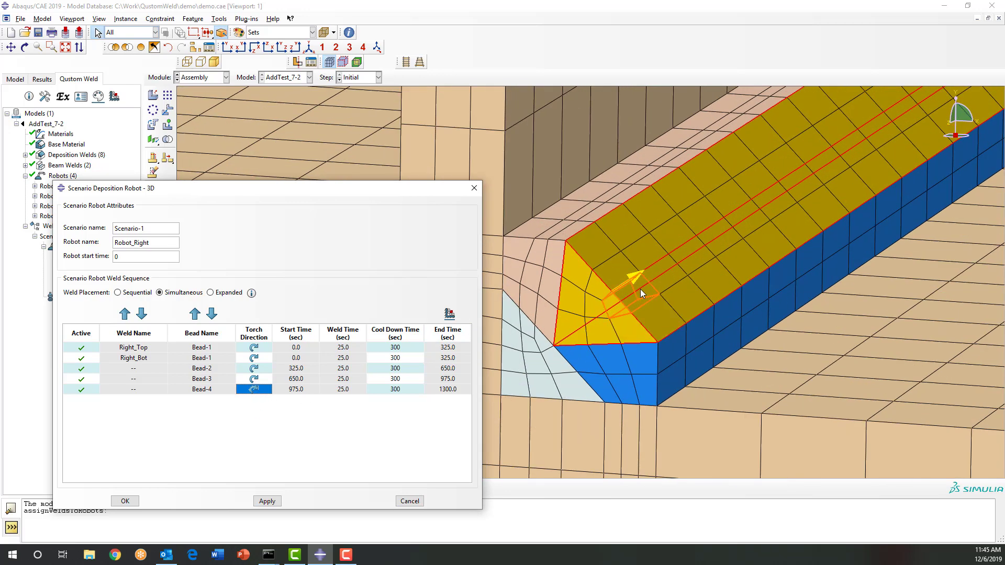
{"action": "scroll", "coordinate": [639, 289], "scroll_direction": "down", "scroll_amount": 4}
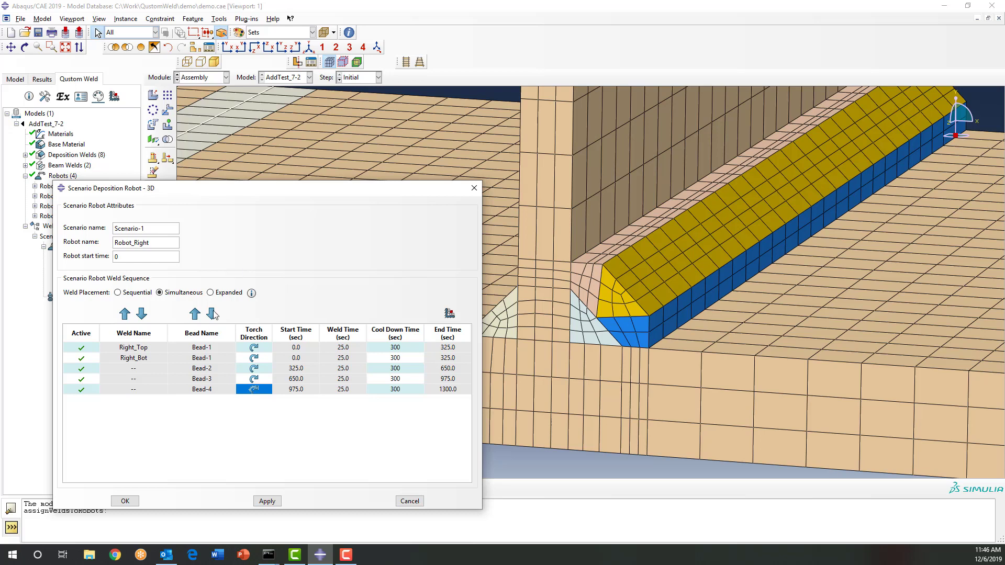
Step: Set Robot_Right's weld placement in Scenario-1 to Expanded and accept the robot's weld sequence
{"action": "left_click", "coordinate": [210, 292]}
{"action": "left_click_drag", "start_coordinate": [246, 184], "coordinate": [317, 169]}
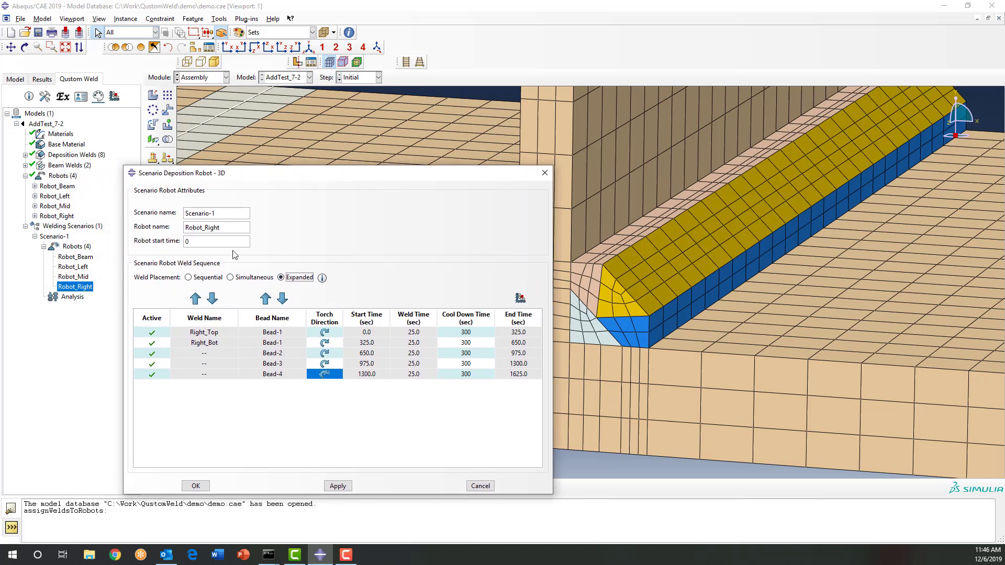
{"action": "left_click", "coordinate": [195, 486]}
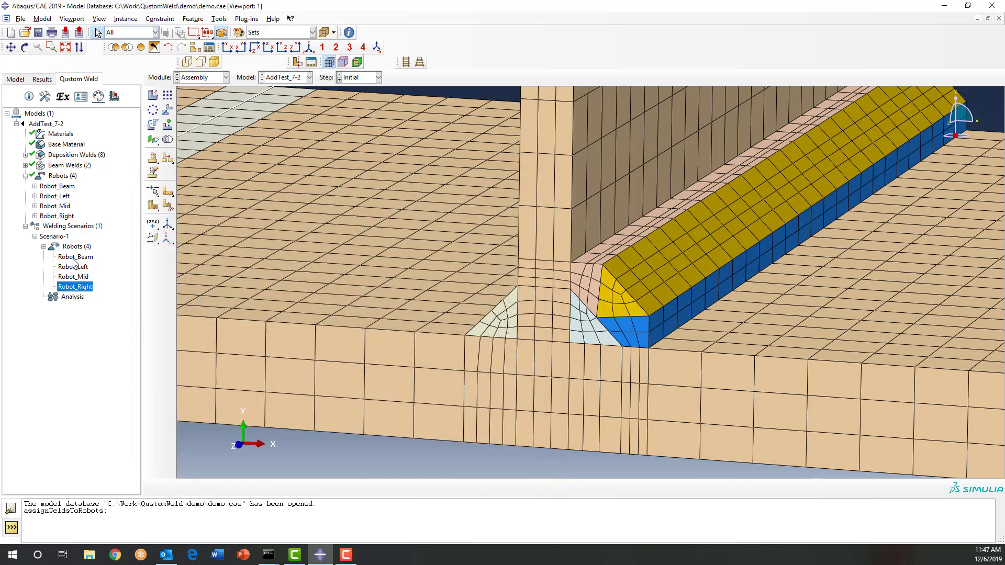
Step: Assign Scenario-1's four robots to separate consecutive steps 1 to 4 and accept the robot schedule
{"action": "double_click", "coordinate": [72, 247]}
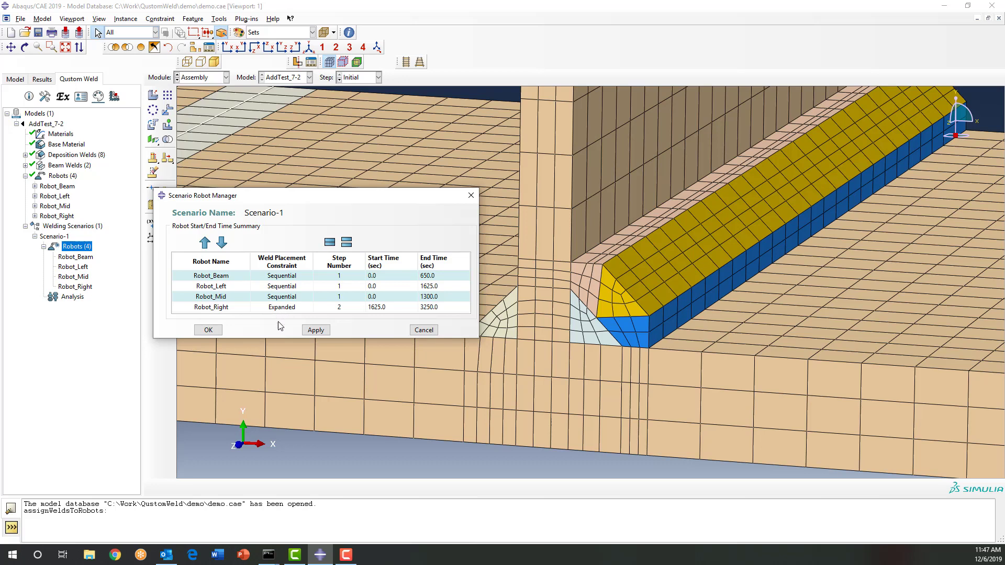
{"action": "left_click_drag", "start_coordinate": [348, 276], "coordinate": [348, 310]}
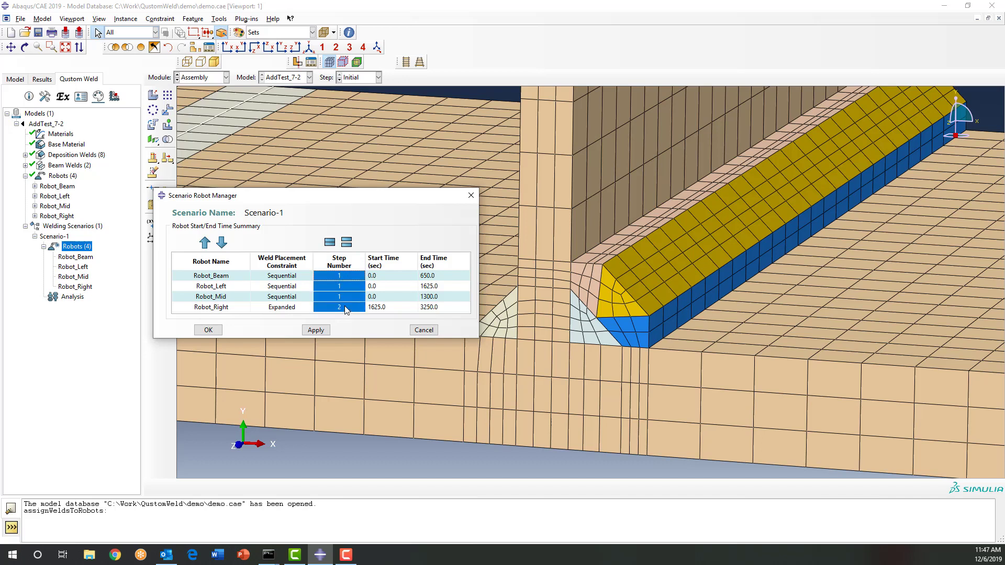
{"action": "left_click", "coordinate": [346, 242]}
{"action": "left_click", "coordinate": [311, 299]}
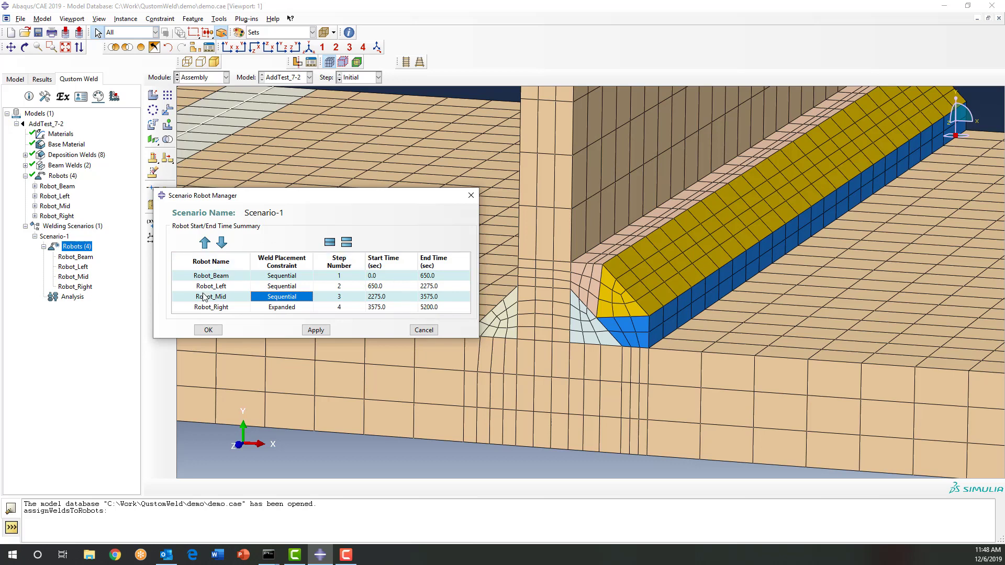
{"action": "left_click", "coordinate": [208, 329]}
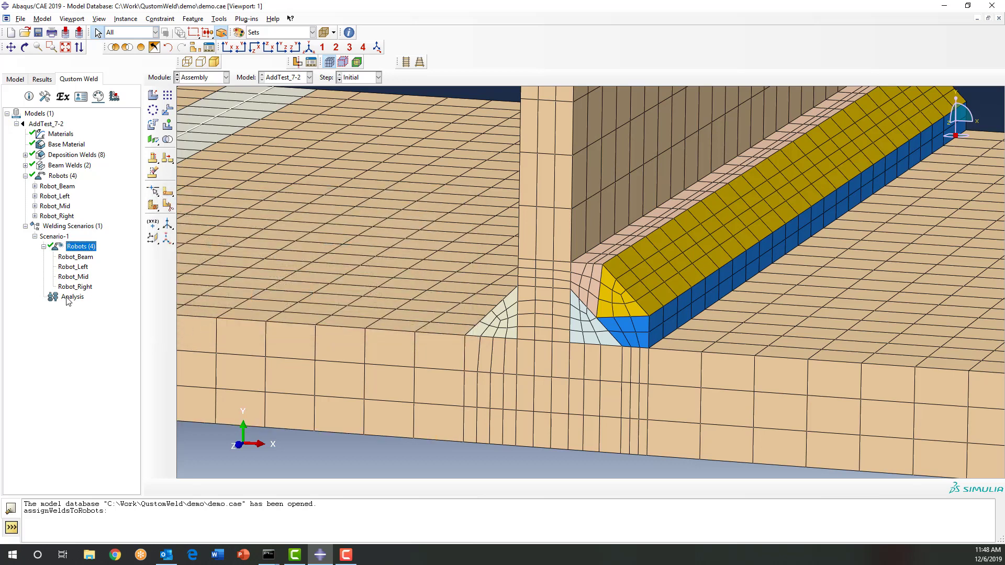
Step: Set expanded step 4 of Scenario-1's analysis to end cool down By Temperature at a 300 °C target, and build the analyses
{"action": "double_click", "coordinate": [69, 297]}
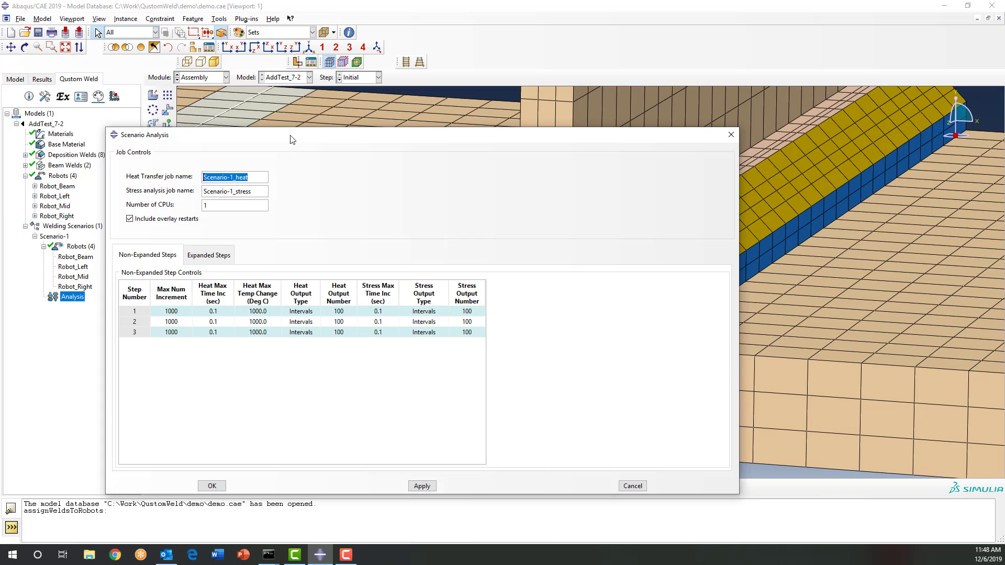
{"action": "left_click_drag", "start_coordinate": [293, 134], "coordinate": [326, 130]}
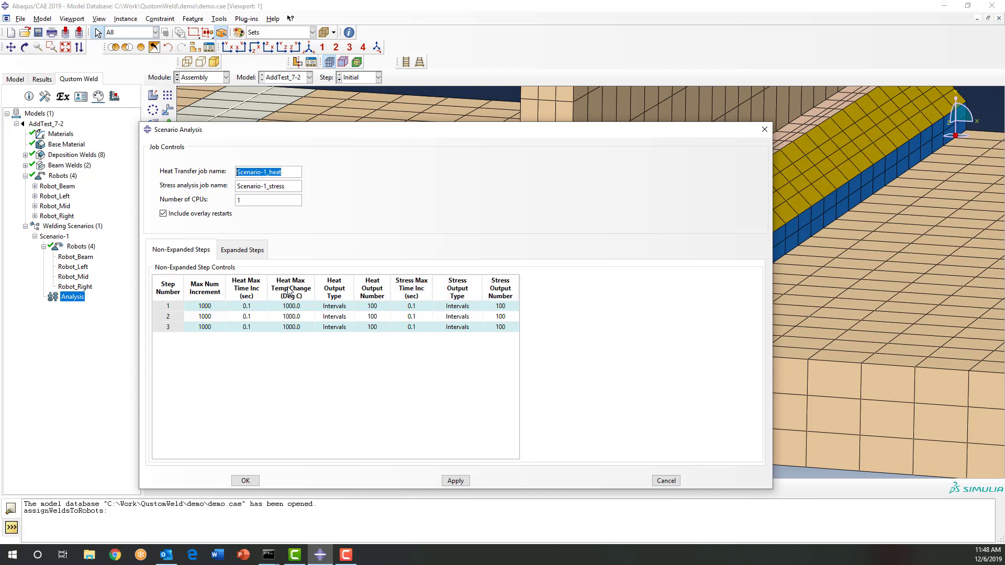
{"action": "left_click", "coordinate": [249, 254]}
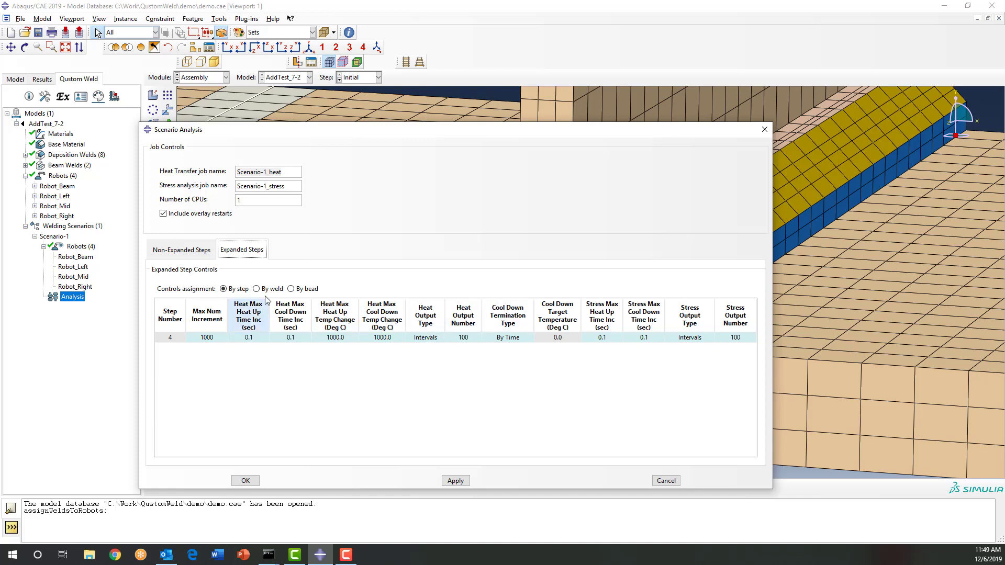
{"action": "left_click", "coordinate": [514, 340]}
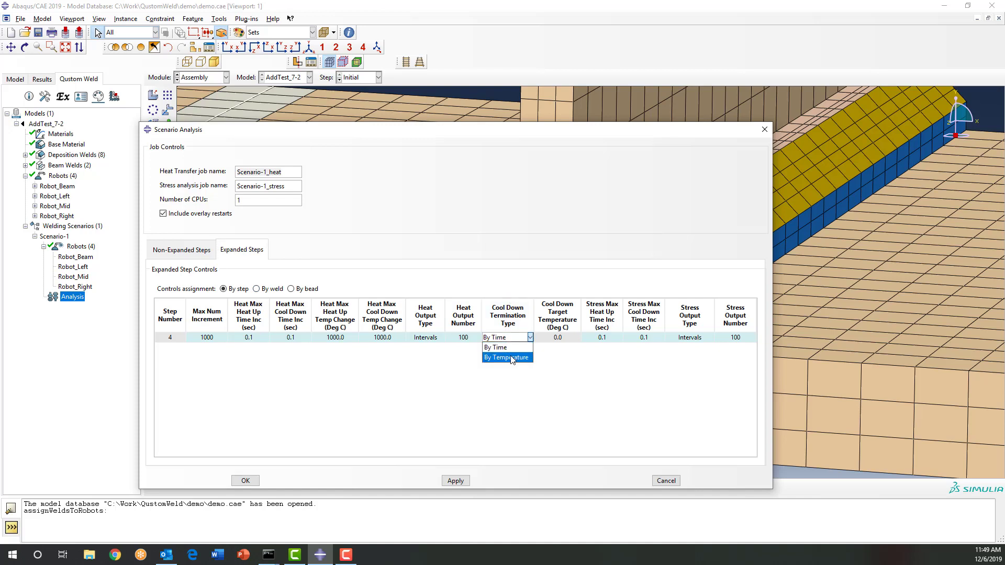
{"action": "left_click", "coordinate": [512, 358]}
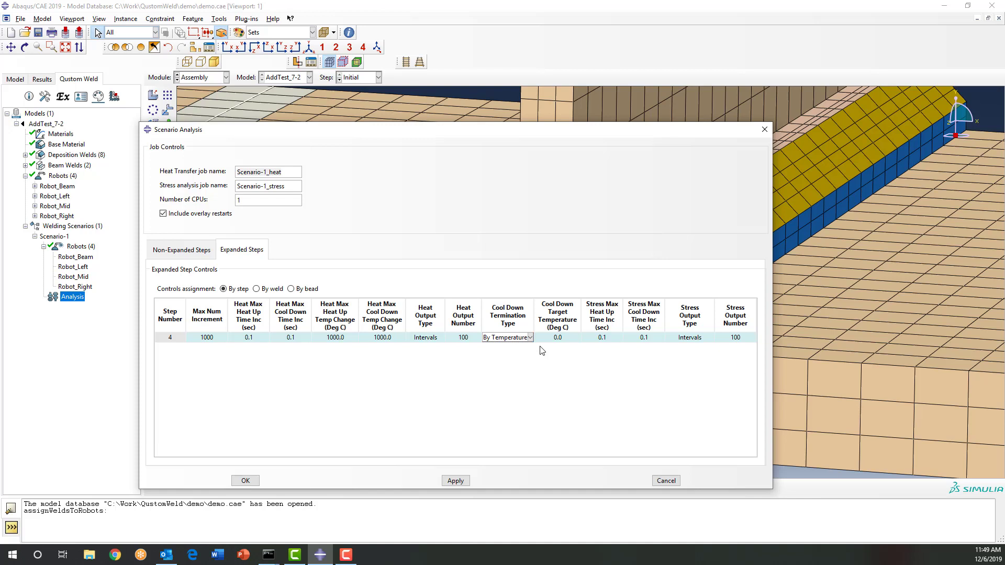
{"action": "left_click", "coordinate": [568, 338]}
{"action": "type", "text": "3"}
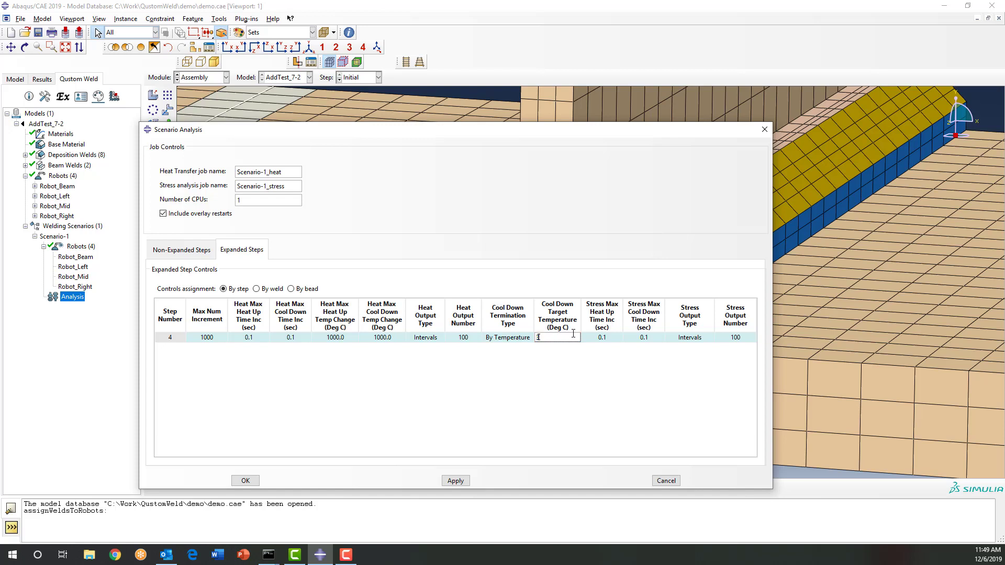
{"action": "type", "text": "00"}
{"action": "left_click", "coordinate": [246, 482]}
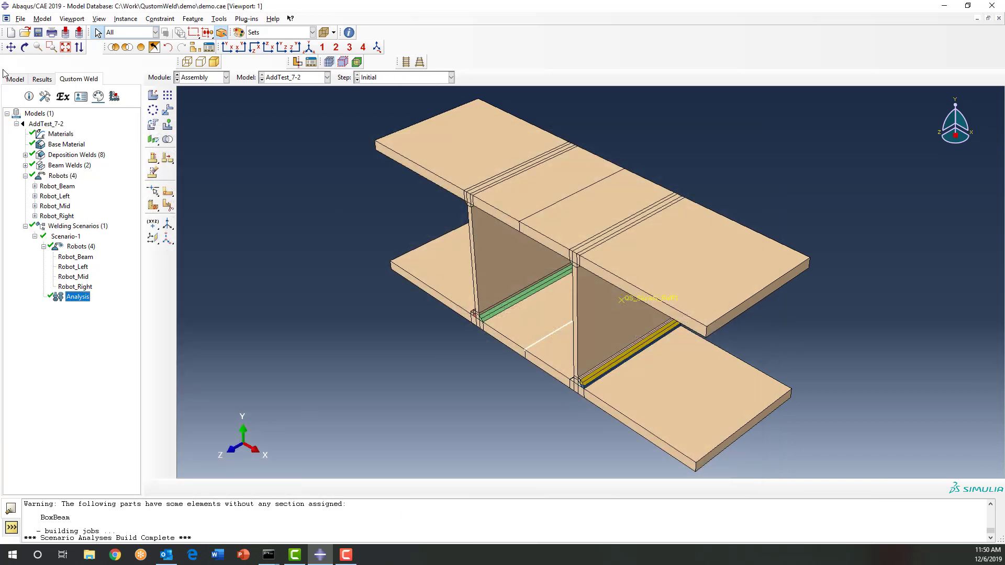
Step: Display the mesh on the assembly and open the Job Manager to view the analysis jobs
{"action": "left_click", "coordinate": [25, 47]}
{"action": "left_click_drag", "start_coordinate": [600, 326], "coordinate": [680, 257]}
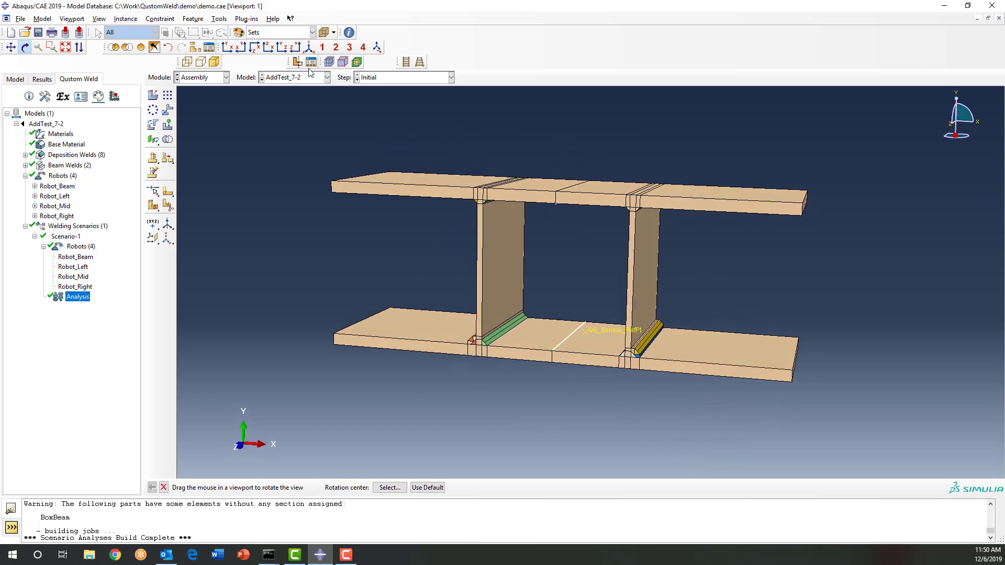
{"action": "left_click", "coordinate": [329, 62]}
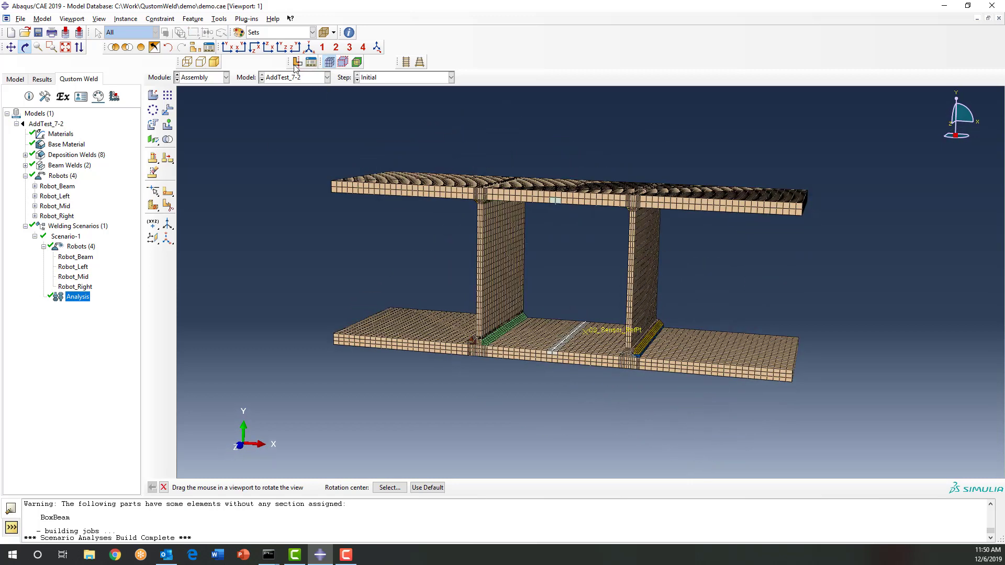
{"action": "left_click", "coordinate": [194, 79]}
{"action": "left_click", "coordinate": [196, 170]}
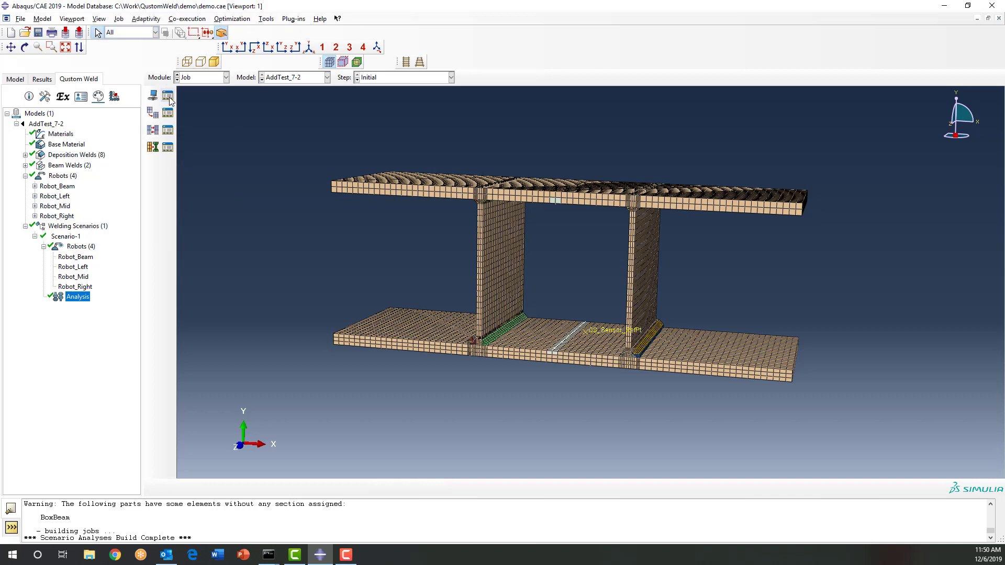
{"action": "left_click", "coordinate": [167, 96]}
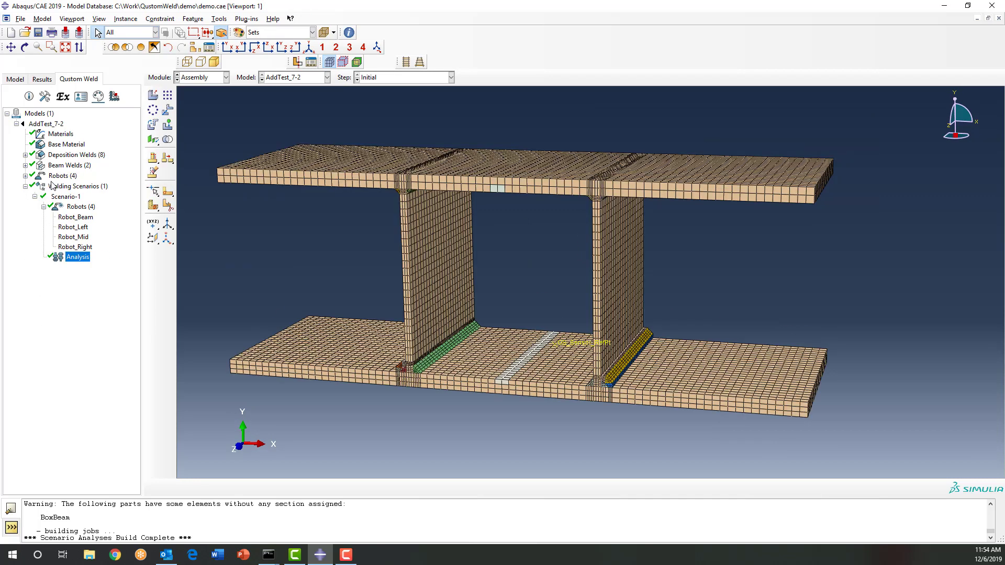
Step: Collapse the welding scenarios in the model tree and open the output database AddTest_7-4_heat.odb
{"action": "left_click", "coordinate": [25, 187]}
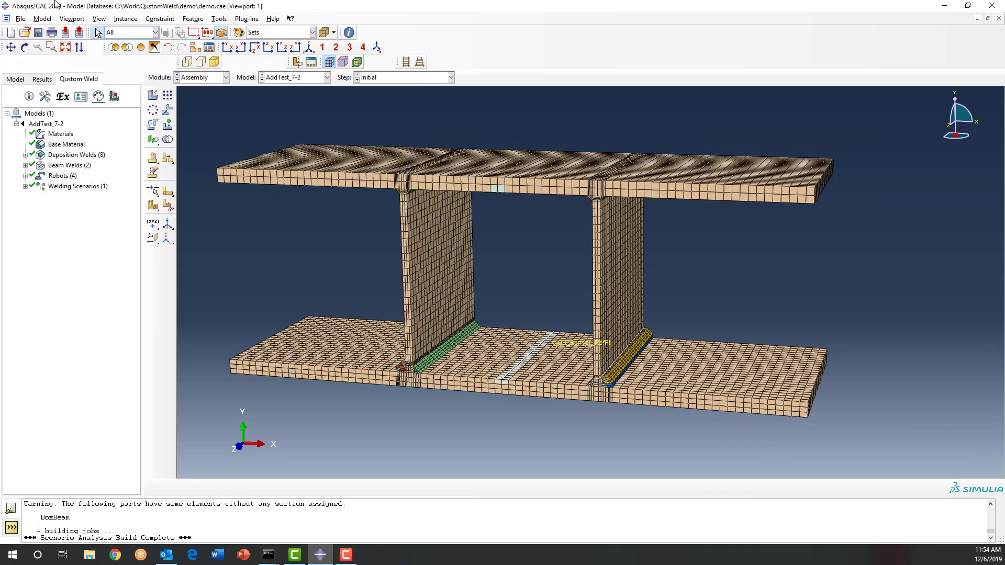
{"action": "left_click", "coordinate": [24, 32]}
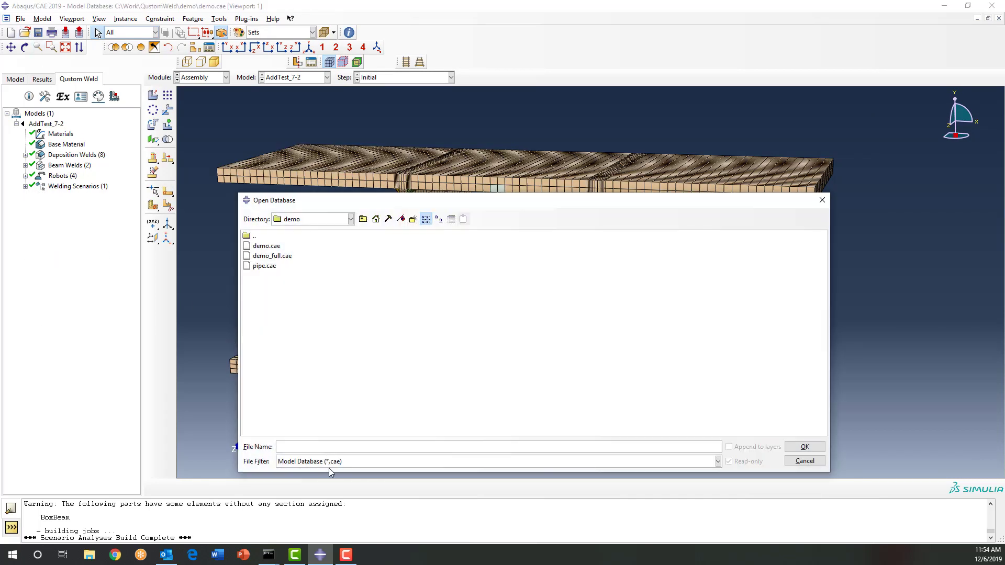
{"action": "left_click", "coordinate": [329, 469]}
{"action": "left_click", "coordinate": [328, 484]}
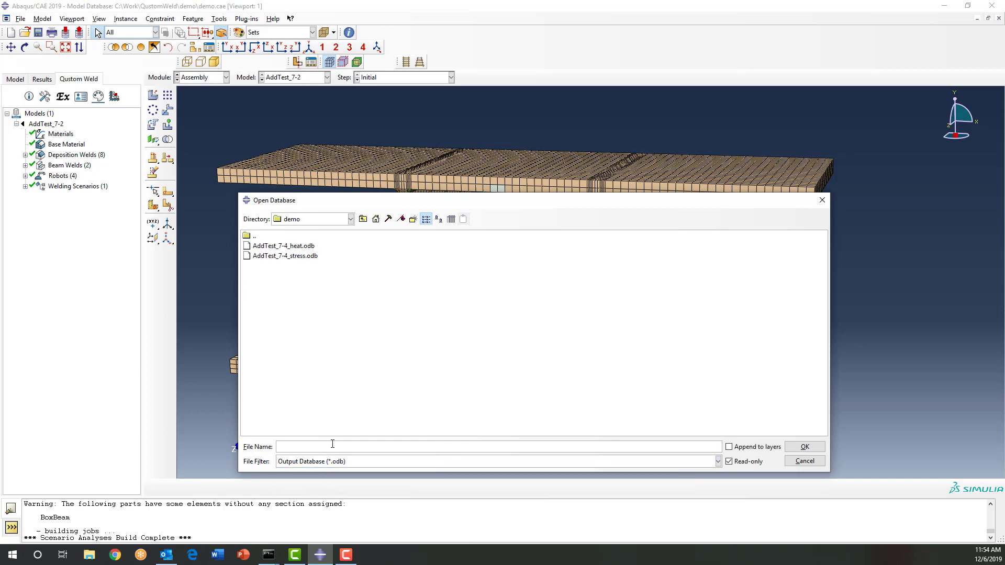
{"action": "left_click", "coordinate": [283, 246]}
{"action": "left_click", "coordinate": [794, 448]}
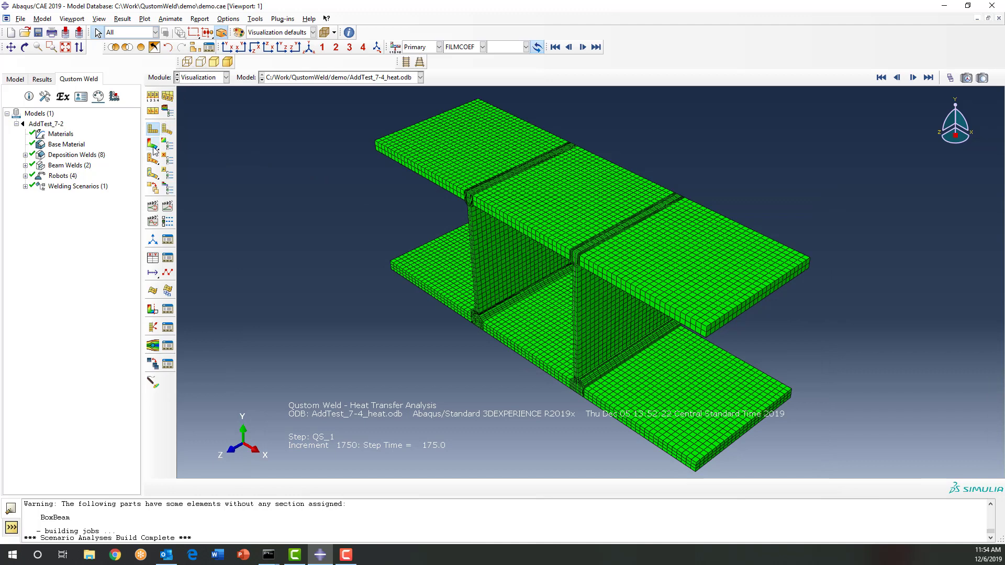
Step: Plot contours on the heat transfer results with the maximum contour limit set to 1200
{"action": "left_click", "coordinate": [153, 145]}
{"action": "left_click", "coordinate": [167, 144]}
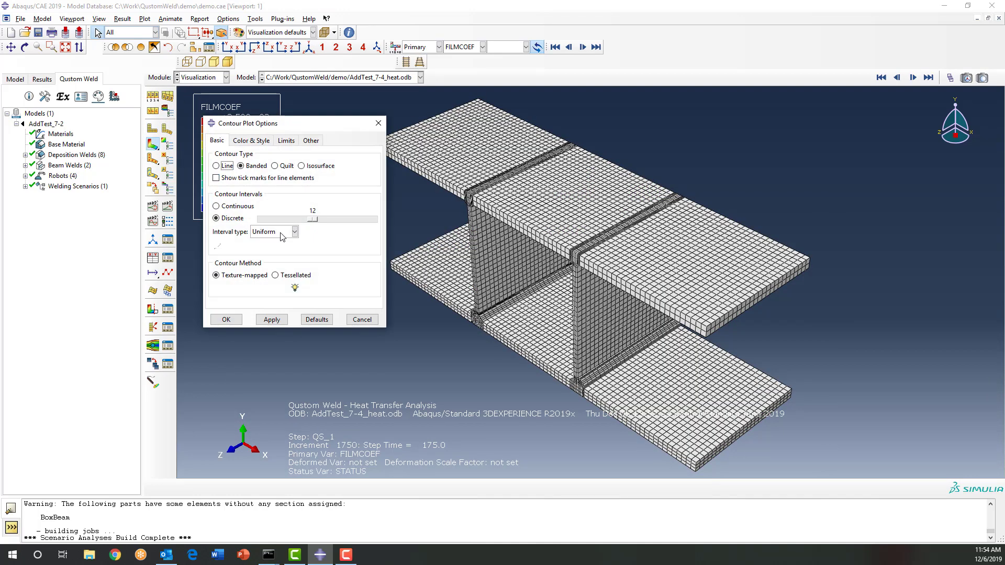
{"action": "left_click", "coordinate": [286, 140]}
{"action": "left_click", "coordinate": [233, 198]}
{"action": "left_click", "coordinate": [293, 199]}
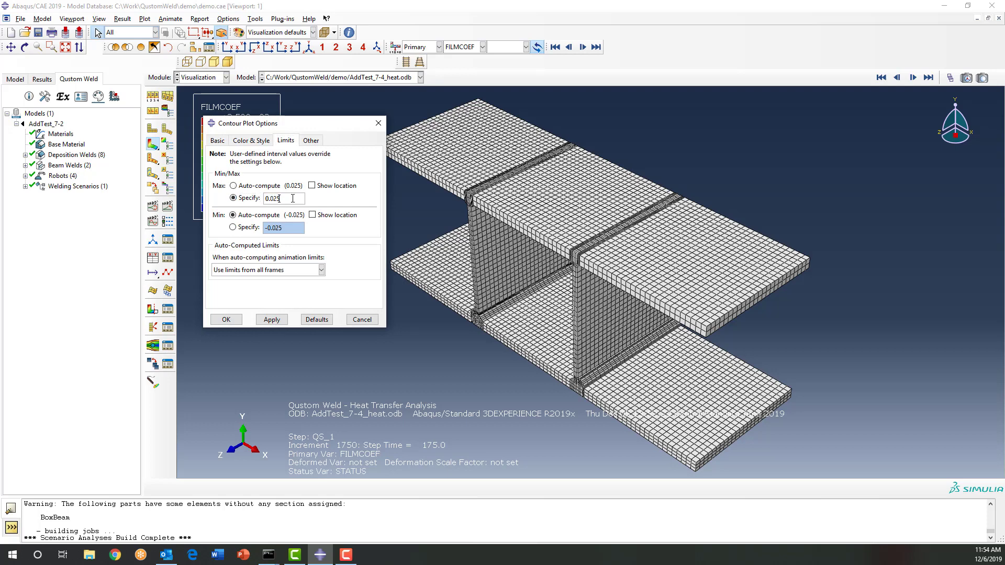
{"action": "left_click_drag", "start_coordinate": [292, 198], "coordinate": [251, 198]}
{"action": "type", "text": "1200"}
{"action": "left_click", "coordinate": [228, 319]}
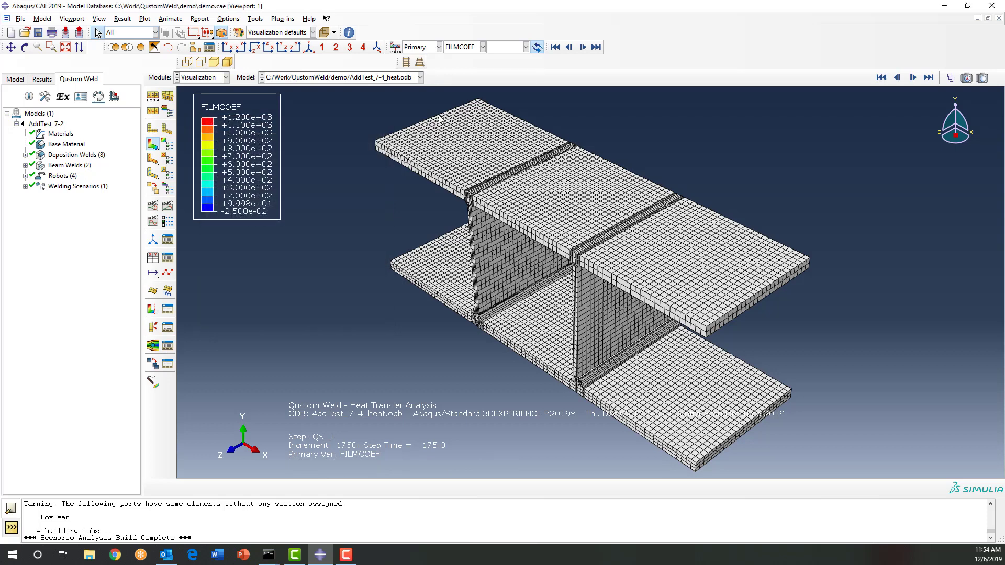
Step: Contour the NT11 temperature, play its time history animation around the lower fillet welds, and pause it
{"action": "left_click", "coordinate": [459, 48]}
{"action": "left_click", "coordinate": [463, 76]}
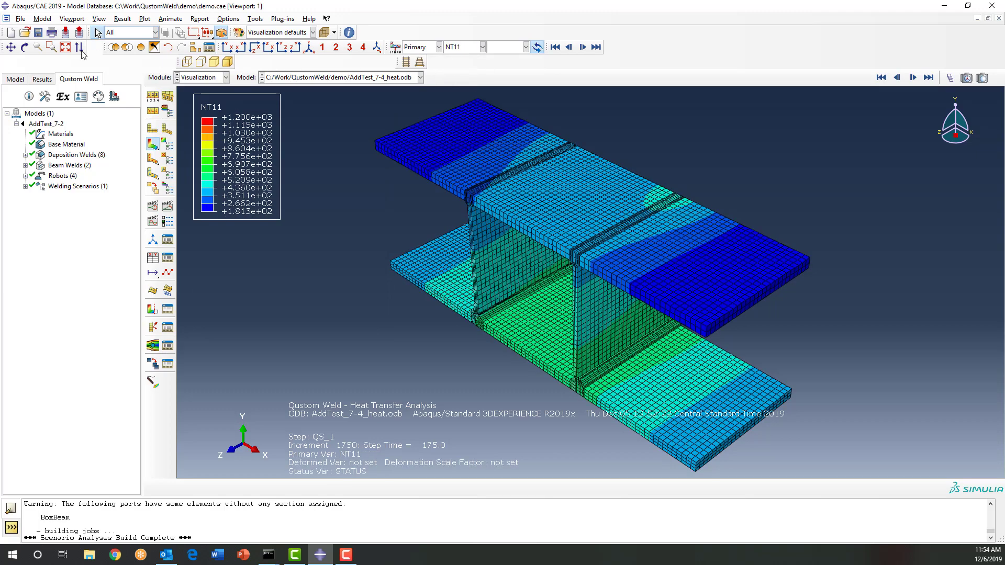
{"action": "left_click", "coordinate": [24, 47]}
{"action": "left_click_drag", "start_coordinate": [597, 347], "coordinate": [570, 309]}
{"action": "scroll", "coordinate": [600, 344], "scroll_direction": "up", "scroll_amount": 3}
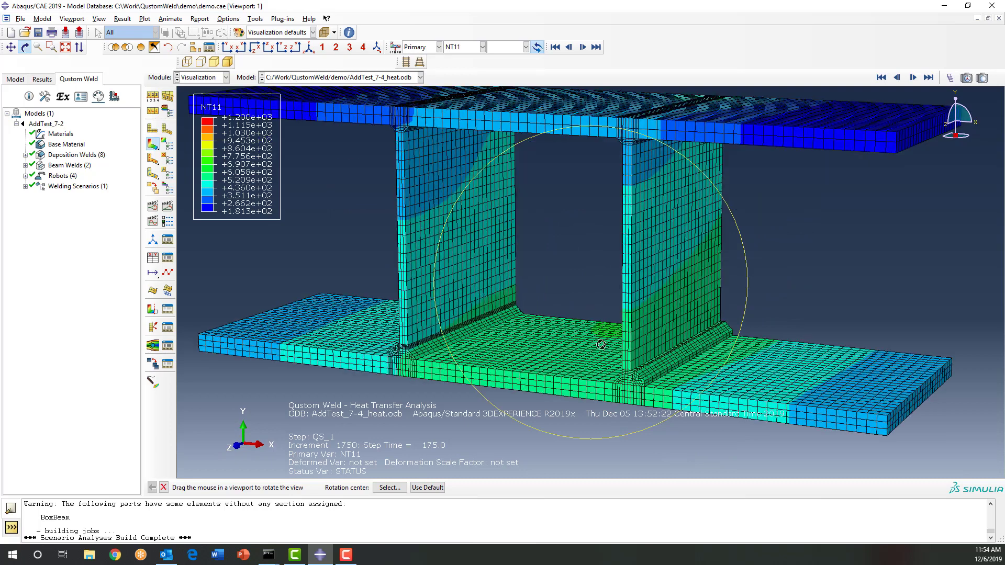
{"action": "scroll", "coordinate": [600, 345], "scroll_direction": "up", "scroll_amount": 2}
{"action": "key", "text": "Escape"}
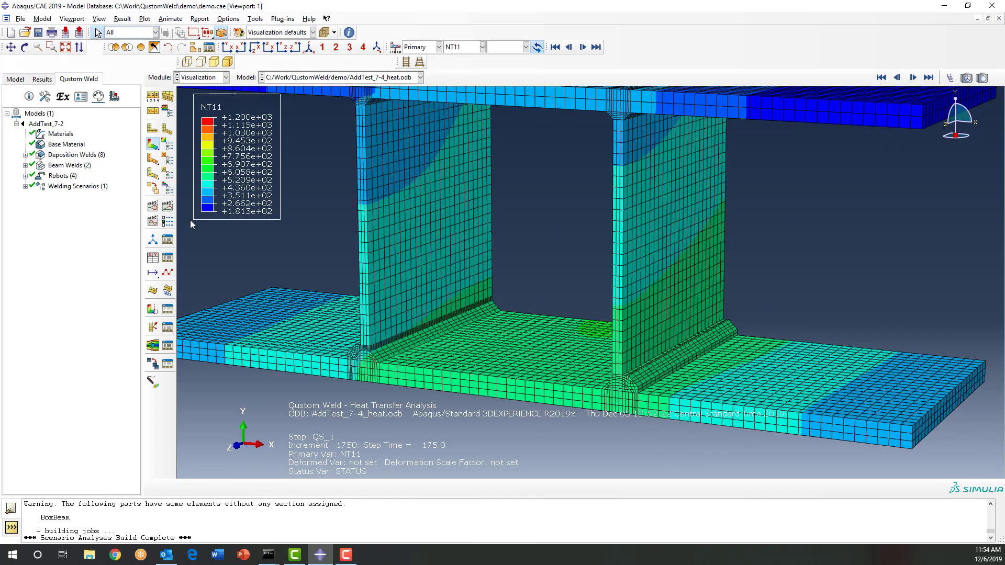
{"action": "left_click", "coordinate": [168, 207]}
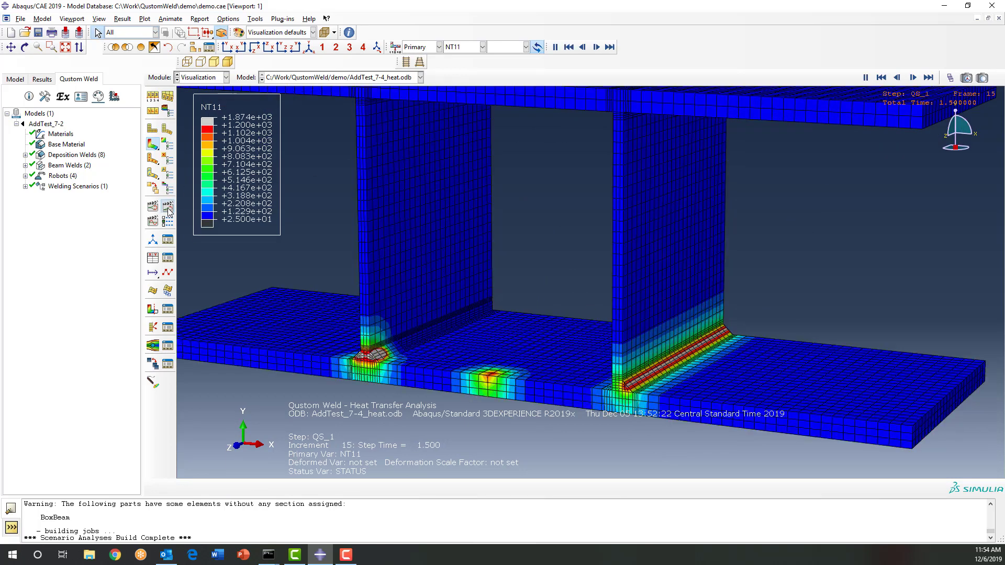
{"action": "left_click", "coordinate": [865, 77]}
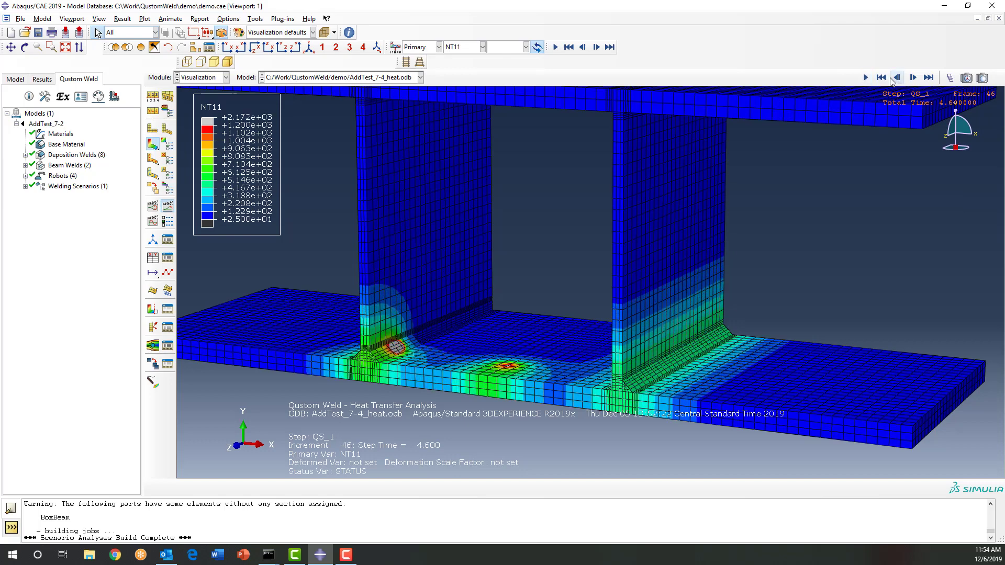
Step: Examine the early NT11 heating at the welds frame by frame, from the start to about frame 25
{"action": "left_click", "coordinate": [880, 77]}
{"action": "left_click", "coordinate": [913, 77]}
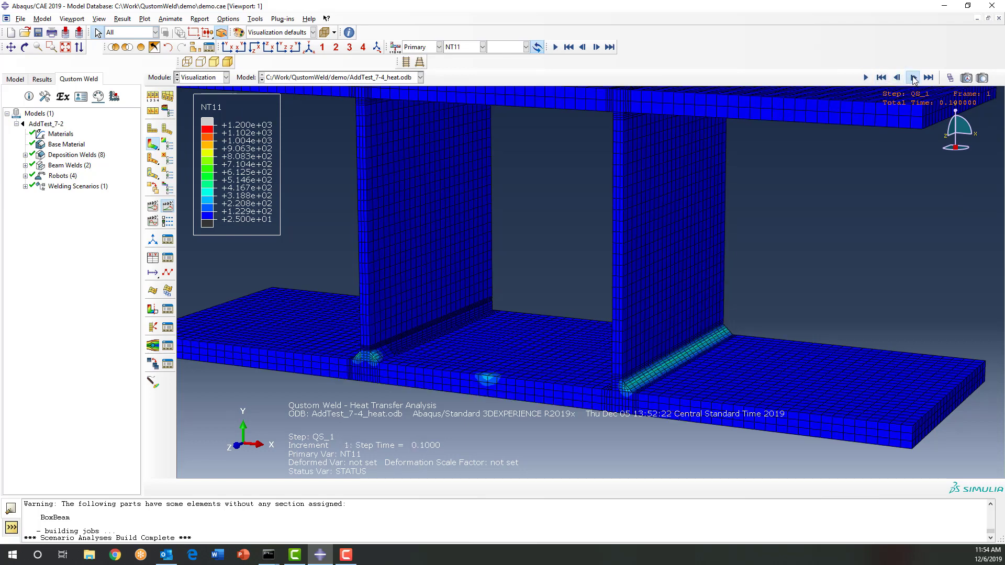
{"action": "left_click", "coordinate": [913, 78]}
{"action": "scroll", "coordinate": [642, 399], "scroll_direction": "up", "scroll_amount": 3}
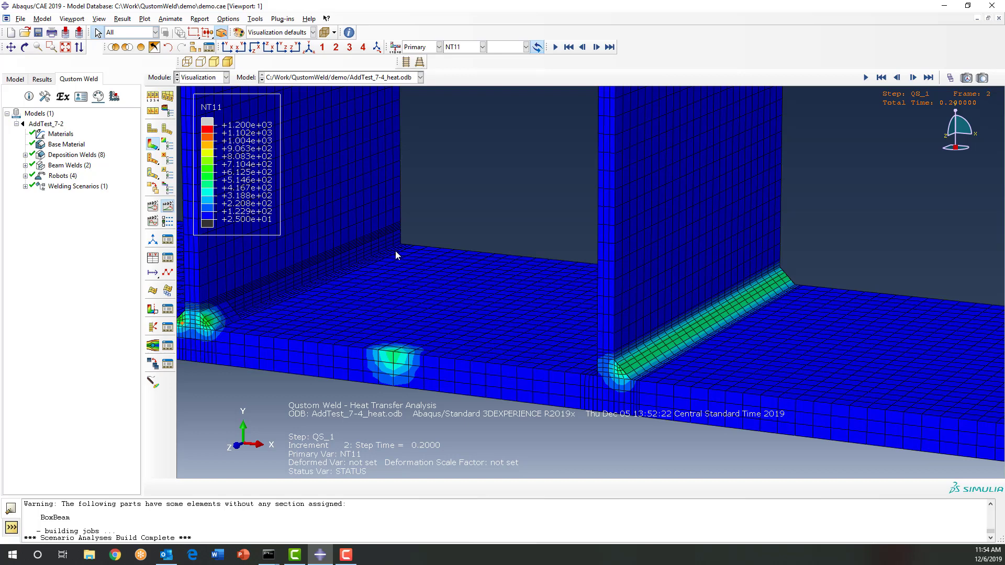
{"action": "left_click", "coordinate": [347, 296]}
{"action": "left_click", "coordinate": [913, 79]}
{"action": "left_click", "coordinate": [913, 79]}
{"action": "left_click", "coordinate": [913, 79]}
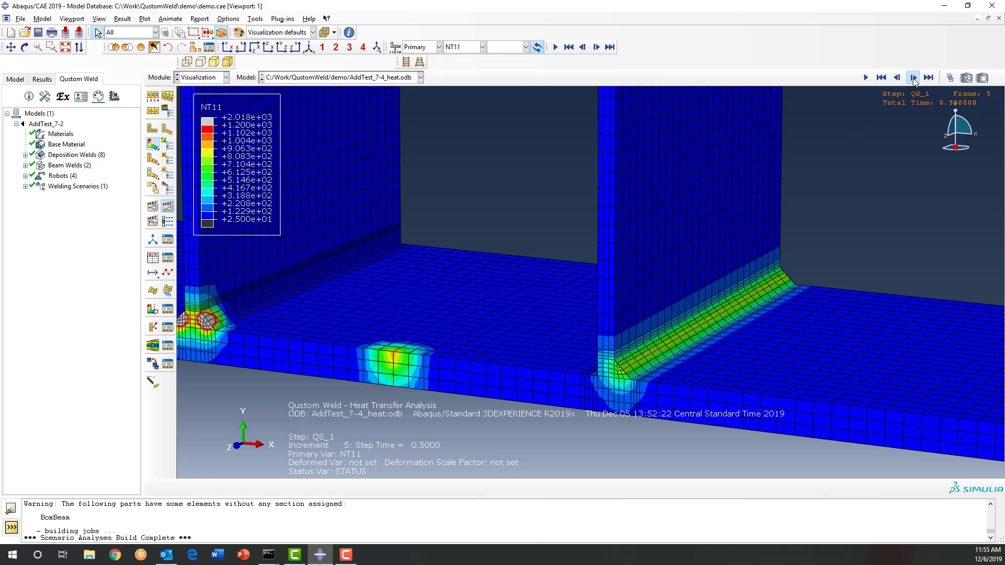
{"action": "left_click", "coordinate": [913, 78]}
{"action": "left_click", "coordinate": [913, 78]}
{"action": "left_click", "coordinate": [913, 78]}
{"action": "left_click", "coordinate": [913, 78]}
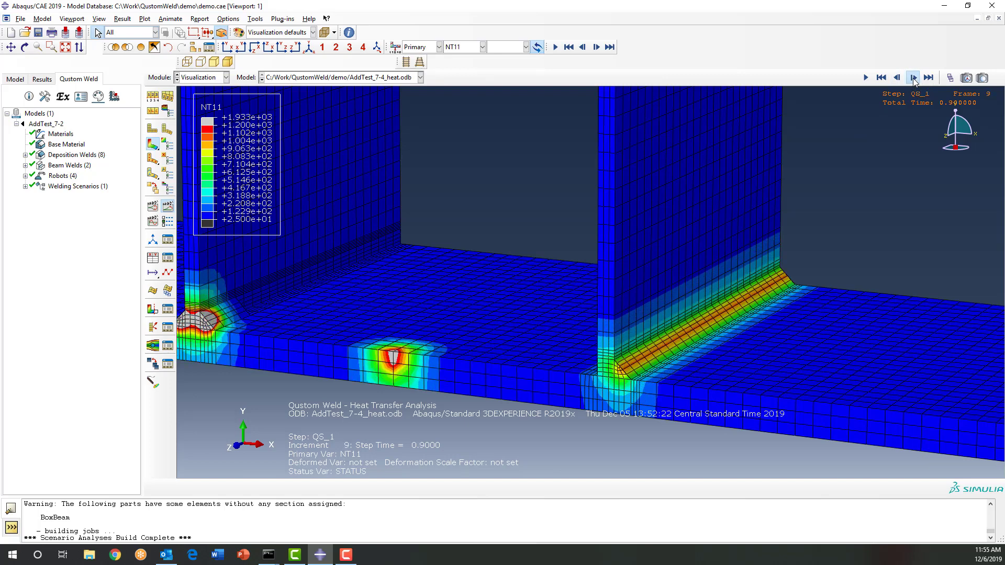
{"action": "left_click", "coordinate": [913, 78]}
{"action": "left_click", "coordinate": [912, 79]}
{"action": "left_click", "coordinate": [913, 79]}
{"action": "left_click", "coordinate": [913, 79]}
{"action": "left_click", "coordinate": [913, 78]}
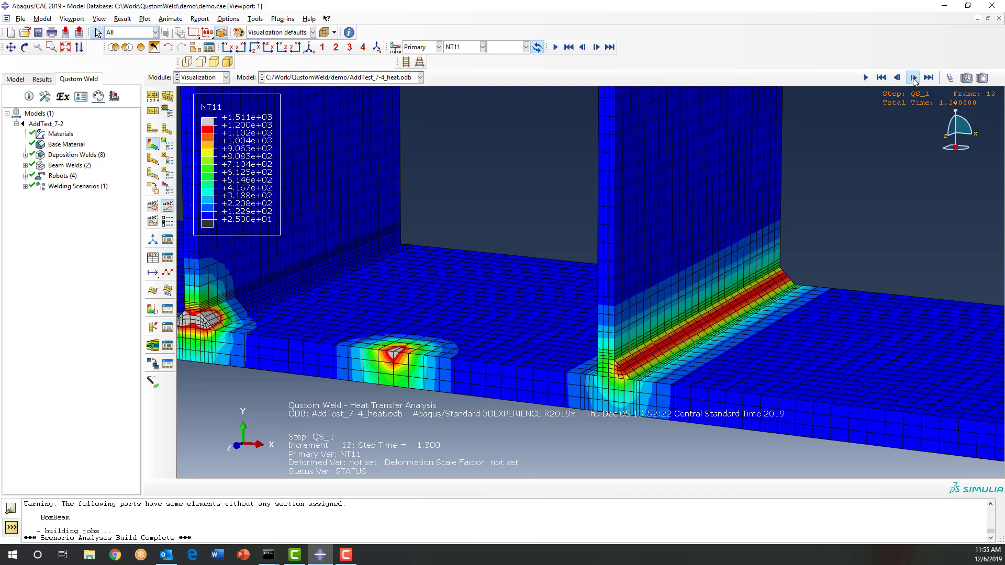
{"action": "left_click", "coordinate": [913, 79]}
{"action": "left_click", "coordinate": [913, 78]}
{"action": "left_click", "coordinate": [913, 78]}
{"action": "left_click", "coordinate": [913, 79]}
{"action": "left_click", "coordinate": [913, 78]}
{"action": "left_click", "coordinate": [913, 78]}
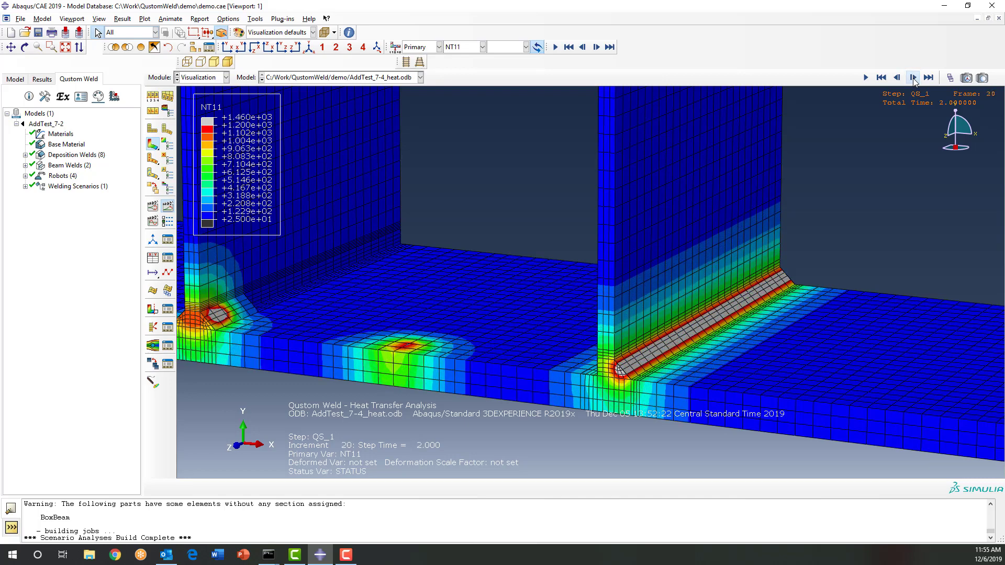
{"action": "left_click", "coordinate": [913, 78]}
{"action": "left_click", "coordinate": [913, 78]}
{"action": "left_click", "coordinate": [913, 79]}
{"action": "left_click", "coordinate": [913, 78]}
{"action": "left_click", "coordinate": [913, 78]}
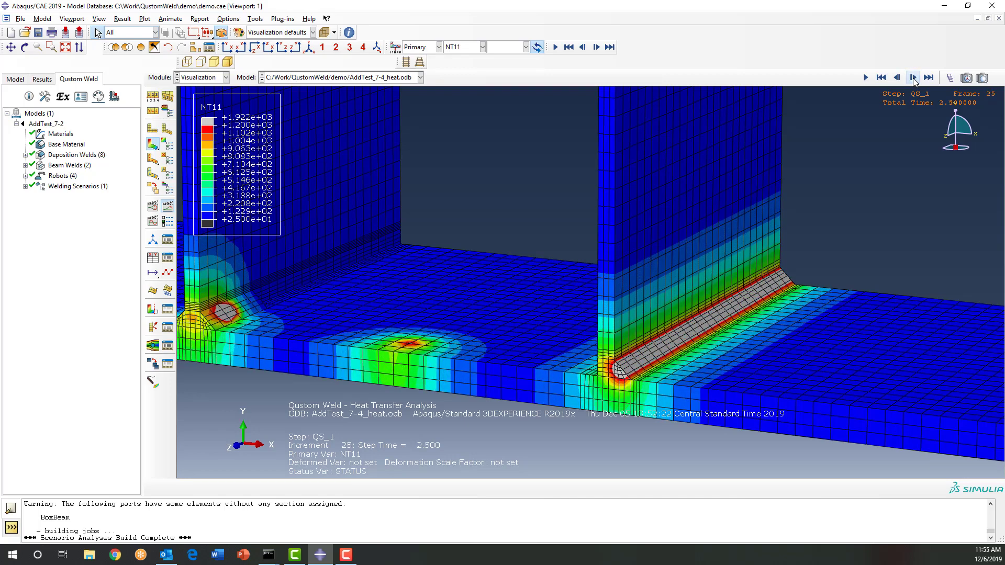
{"action": "left_click", "coordinate": [913, 78]}
{"action": "left_click", "coordinate": [896, 78]}
Step: Play the NT11 time history animation again and watch the temperature spread along the lower plate and webs
{"action": "left_click", "coordinate": [167, 207]}
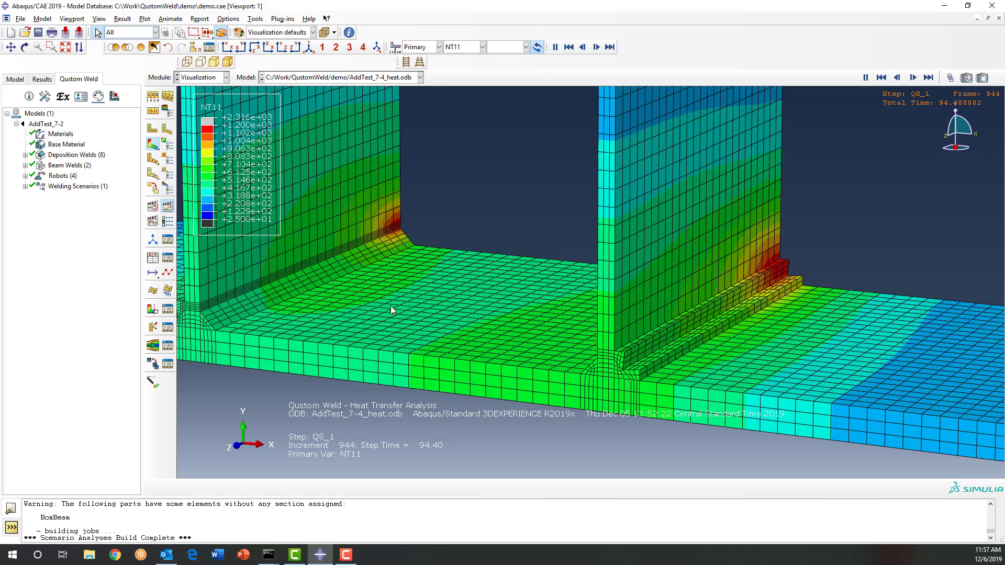
{"action": "scroll", "coordinate": [548, 222], "scroll_direction": "down", "scroll_amount": 2}
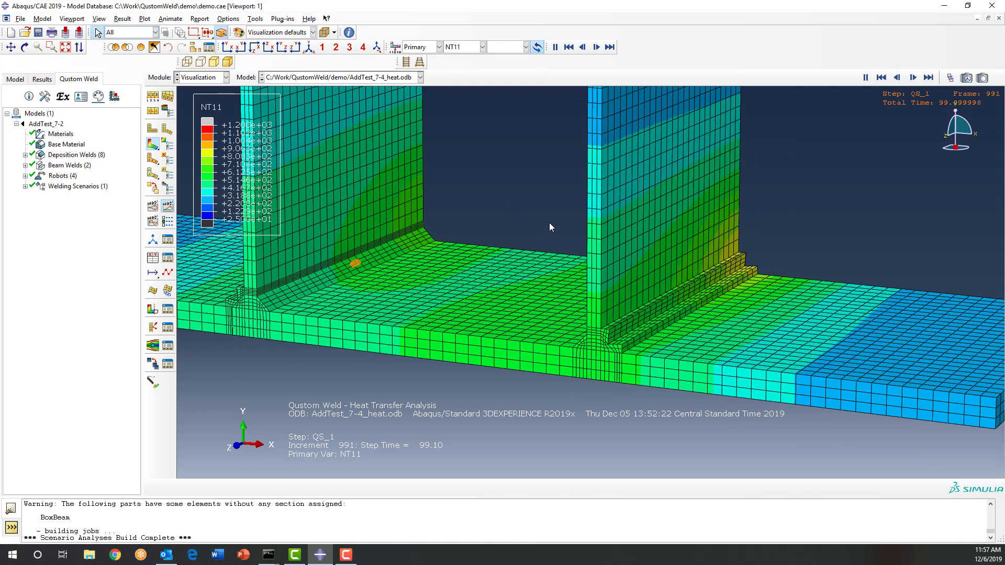